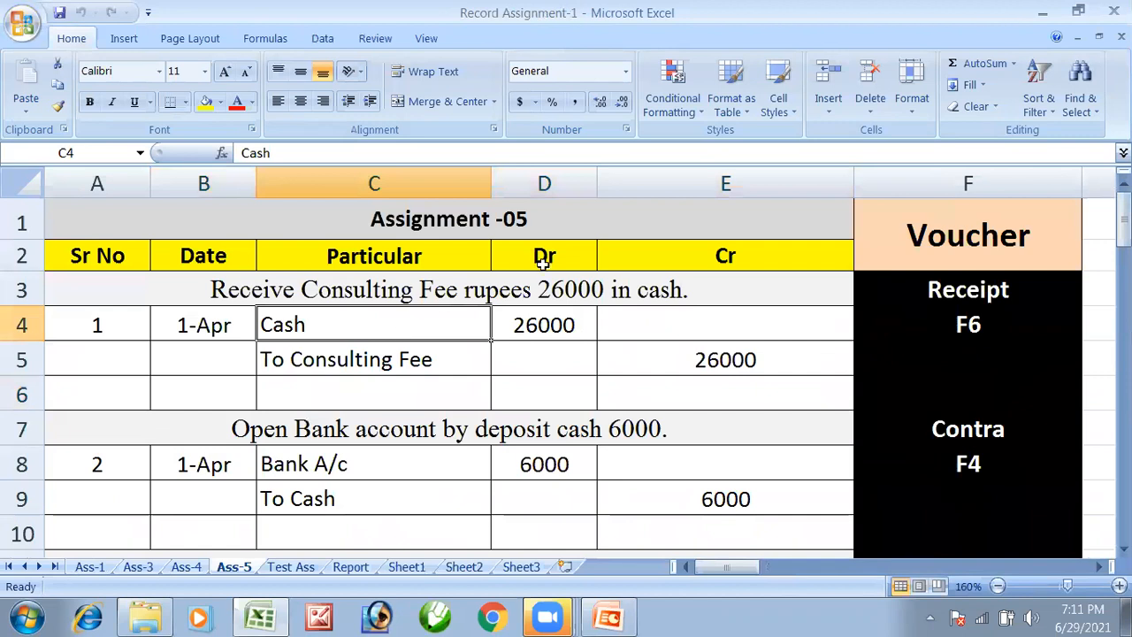
Step: Narrow the Voucher column F slightly
click(977, 224)
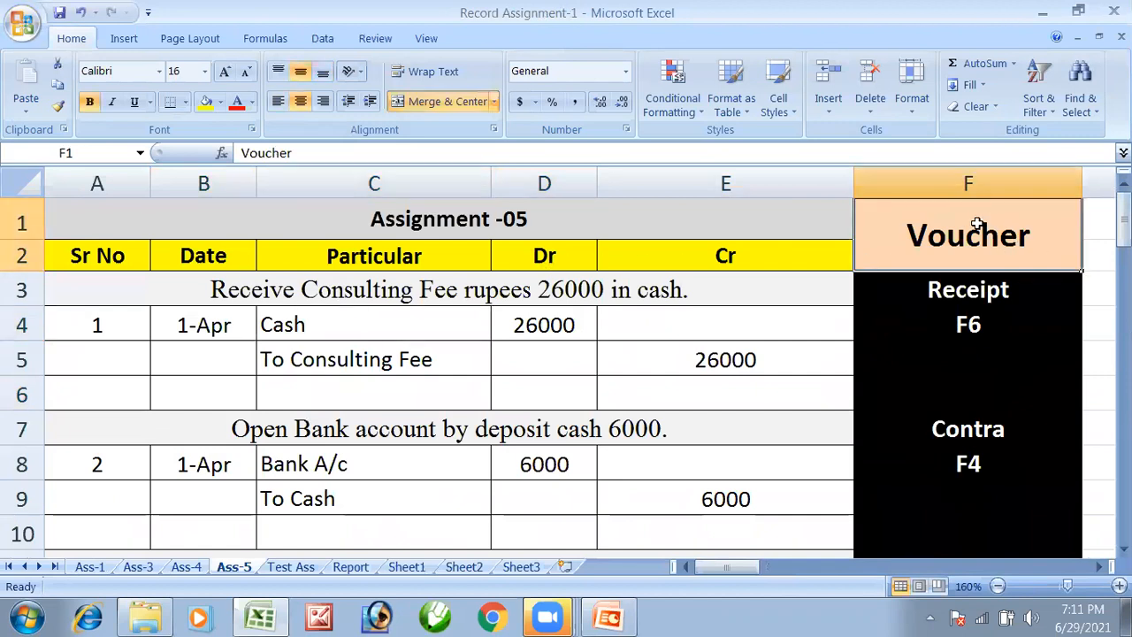
mouse_move(1046, 184)
mouse_down()
mouse_move(1034, 182)
mouse_move(1073, 180)
mouse_move(1041, 181)
mouse_up()
click(656, 324)
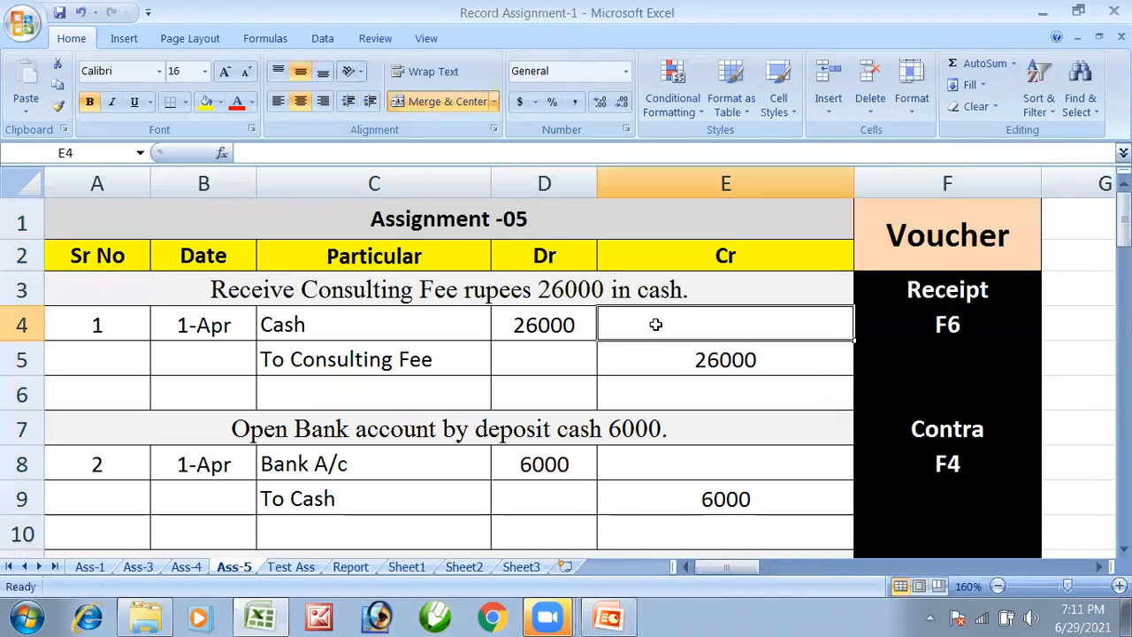
Step: Examine the first transaction, the 26000 consulting fee received in cash, against its Receipt F6 voucher type
click(938, 289)
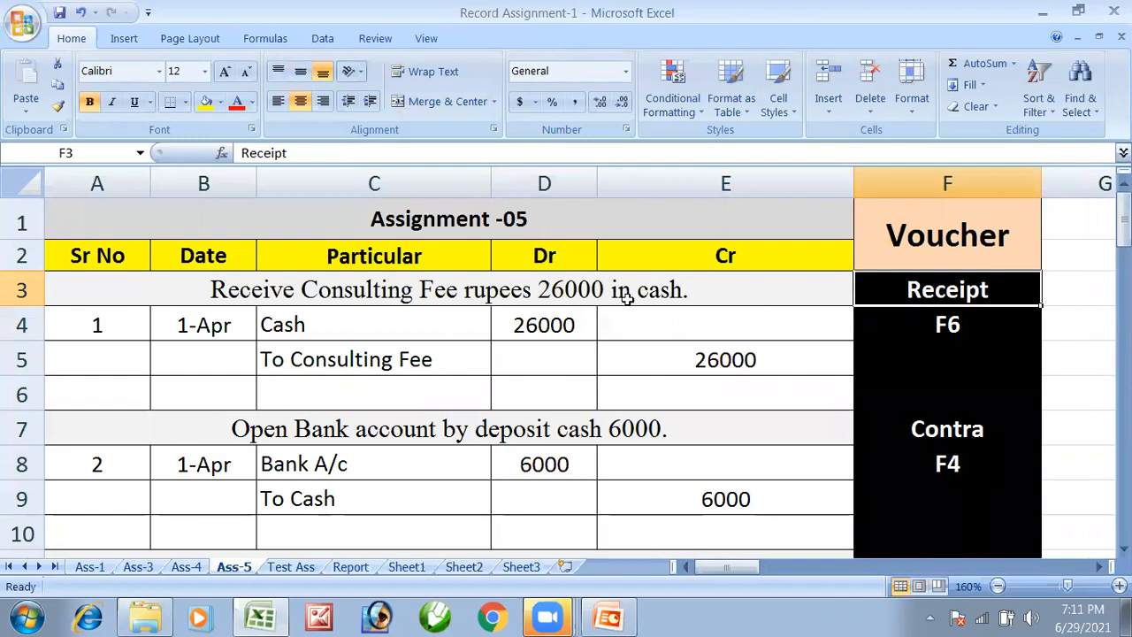
click(423, 294)
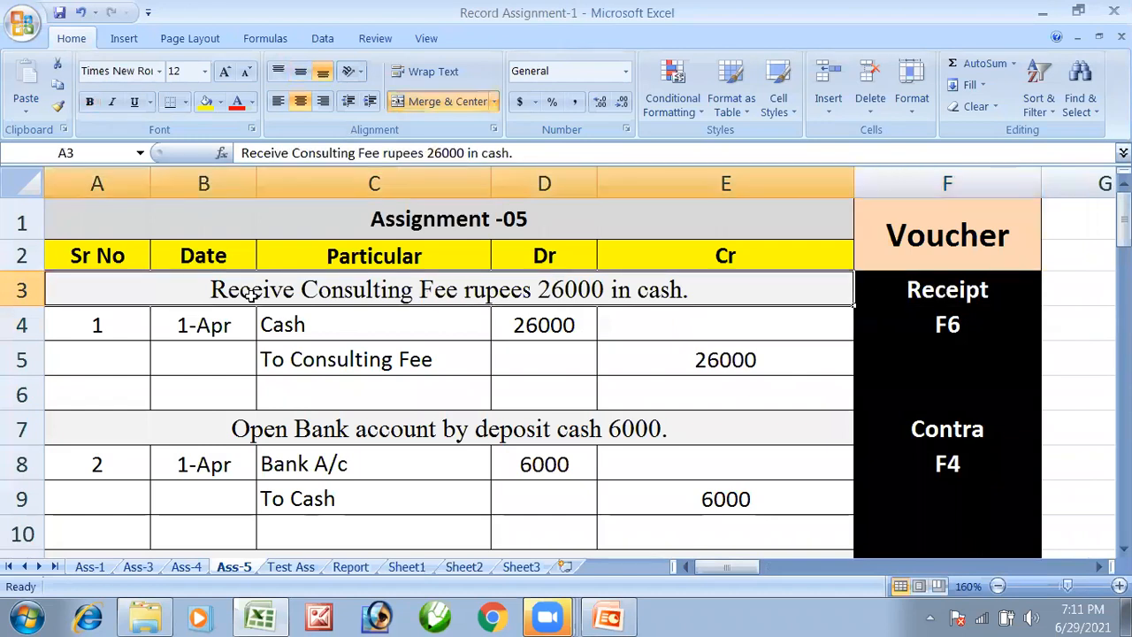
click(988, 295)
click(495, 330)
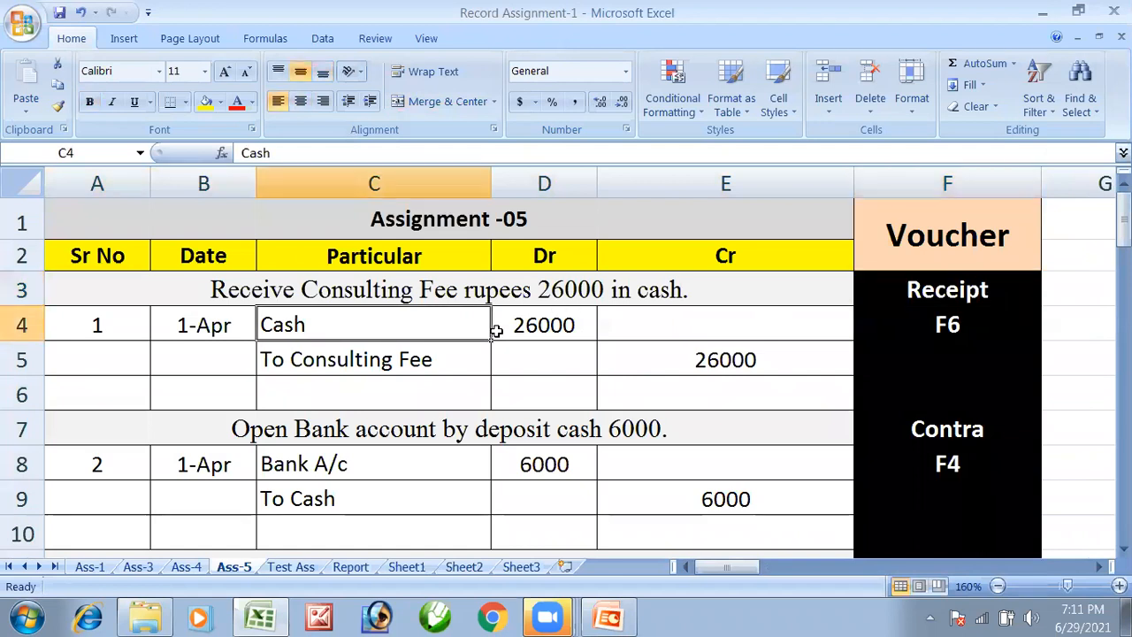
click(893, 346)
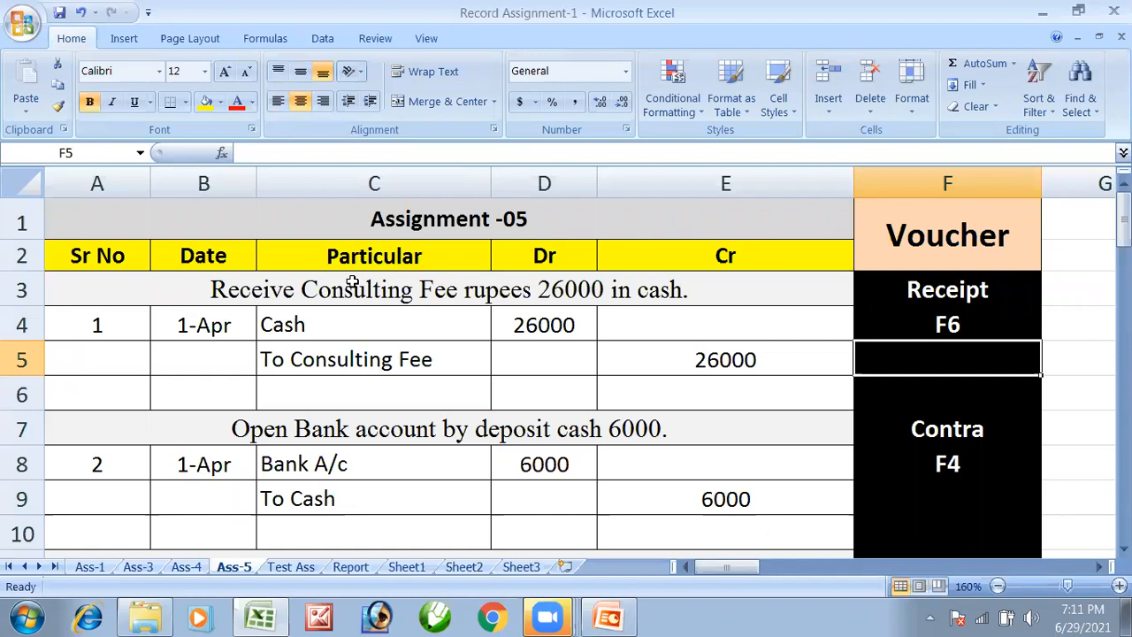
click(348, 285)
click(953, 292)
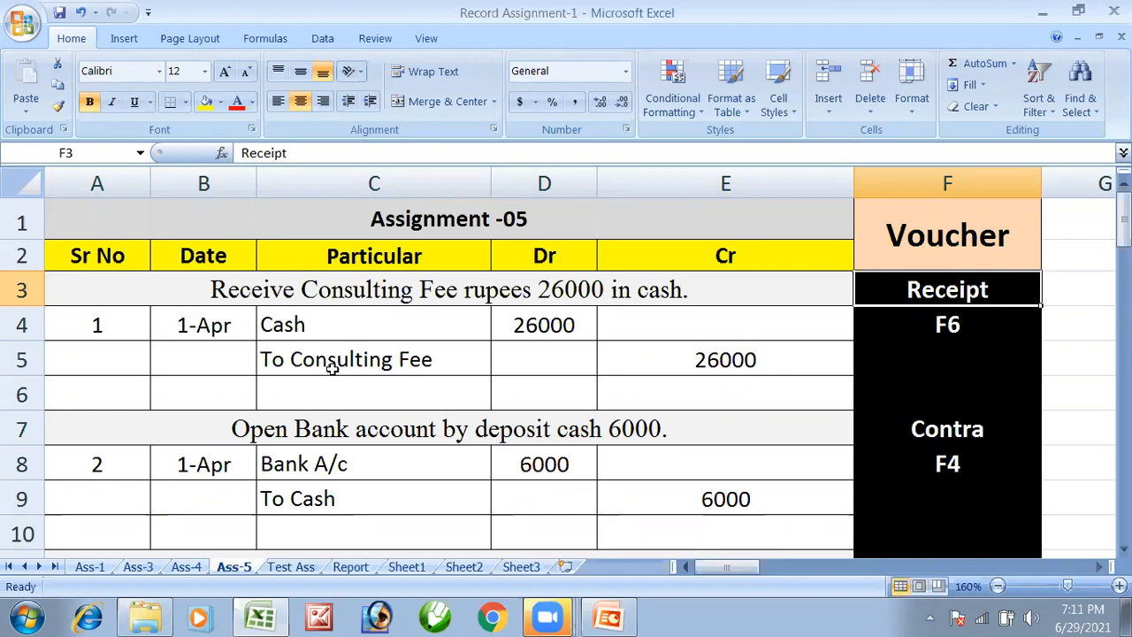
click(236, 285)
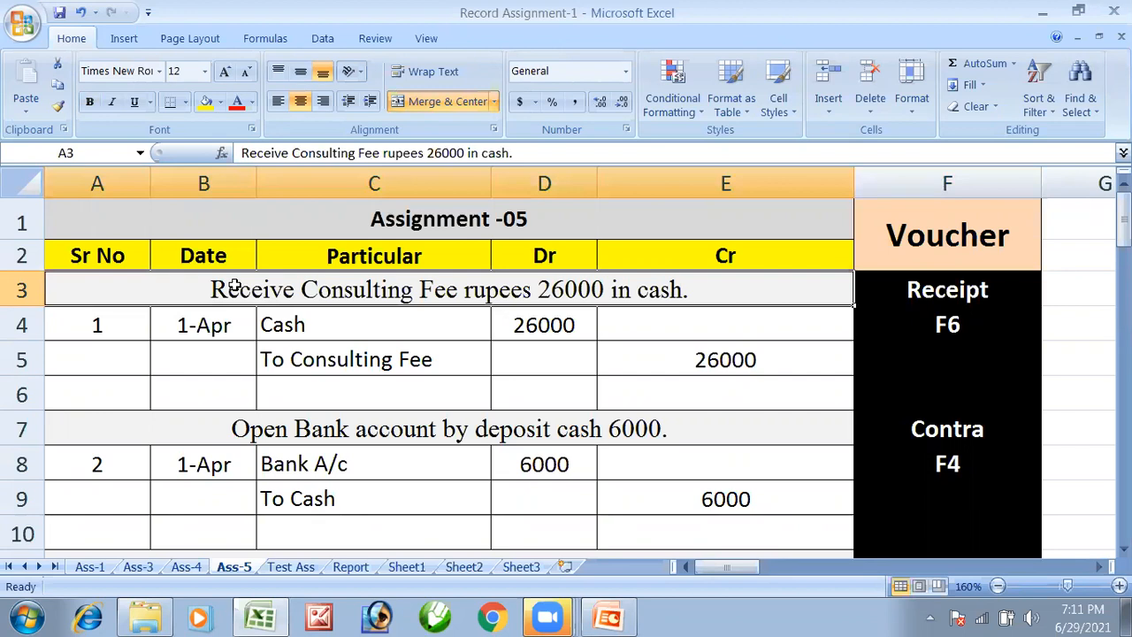
click(954, 294)
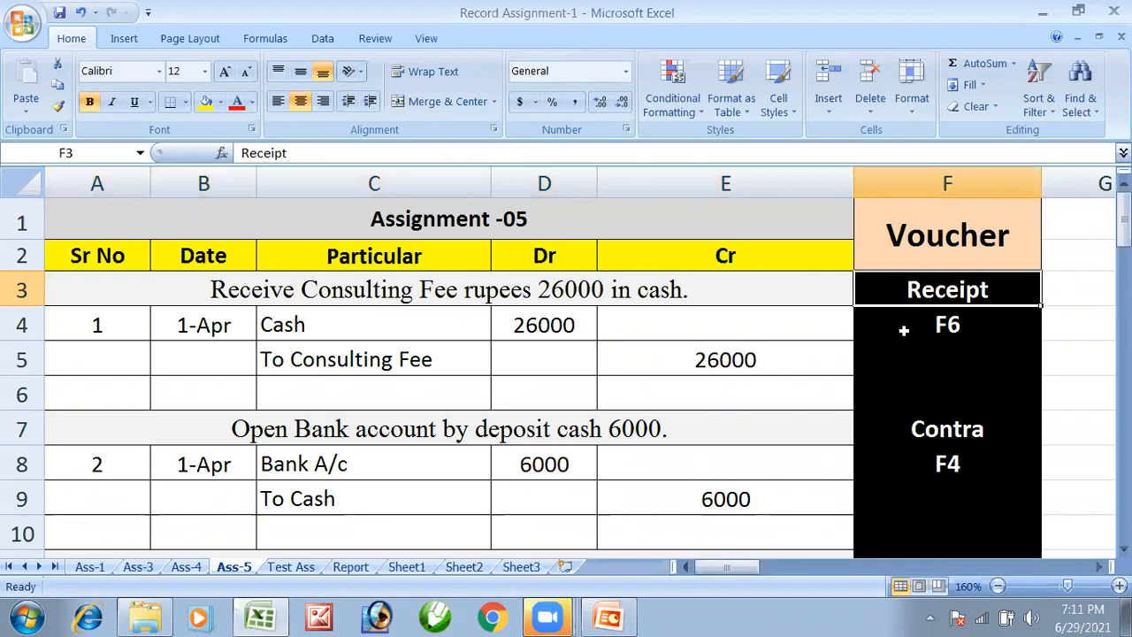
click(876, 335)
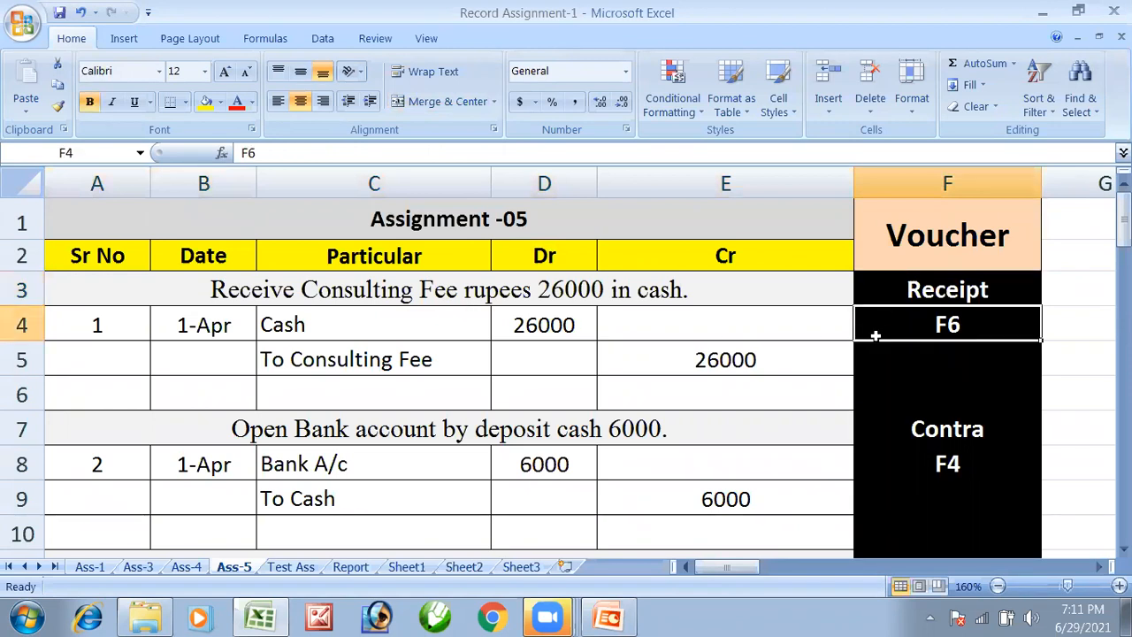
Step: Annotate the row 3 transaction with a red ellipse around "Receive" and a red arrow pointing to its Receipt F6 voucher
click(622, 609)
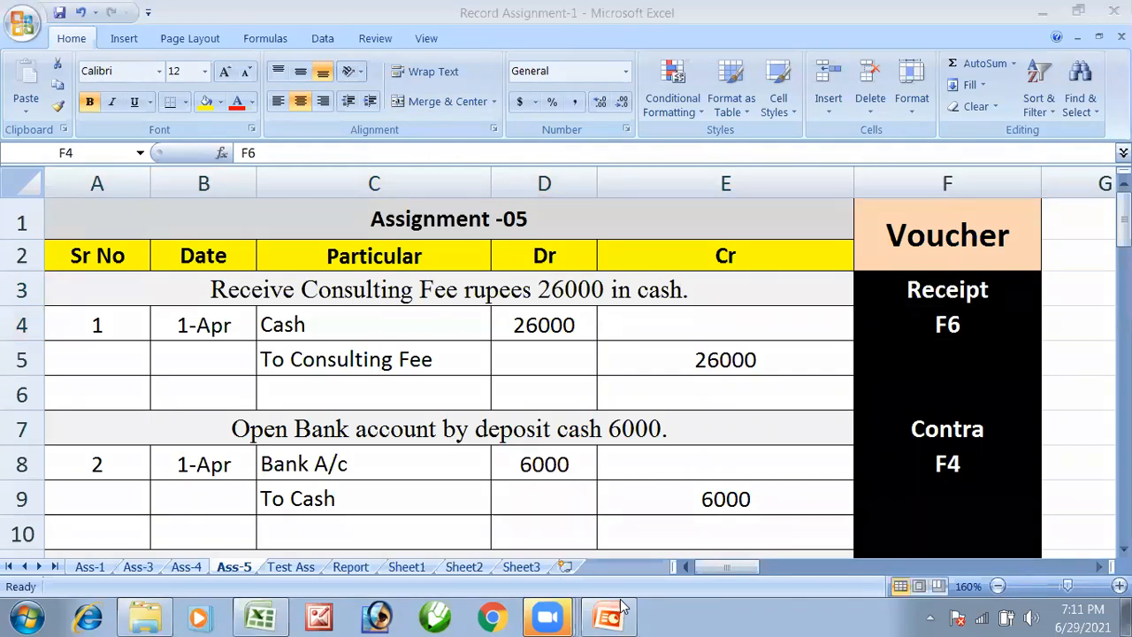
mouse_move(146, 243)
mouse_down()
mouse_move(338, 342)
mouse_move(347, 331)
mouse_up()
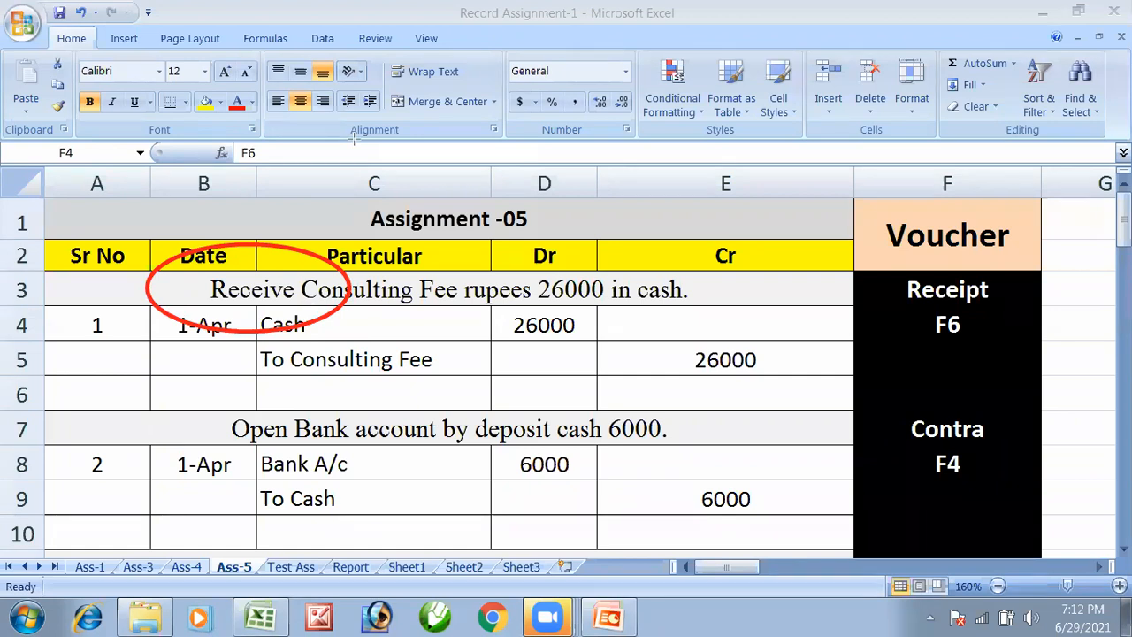
mouse_move(380, 318)
mouse_down()
mouse_move(897, 329)
mouse_move(893, 314)
mouse_up()
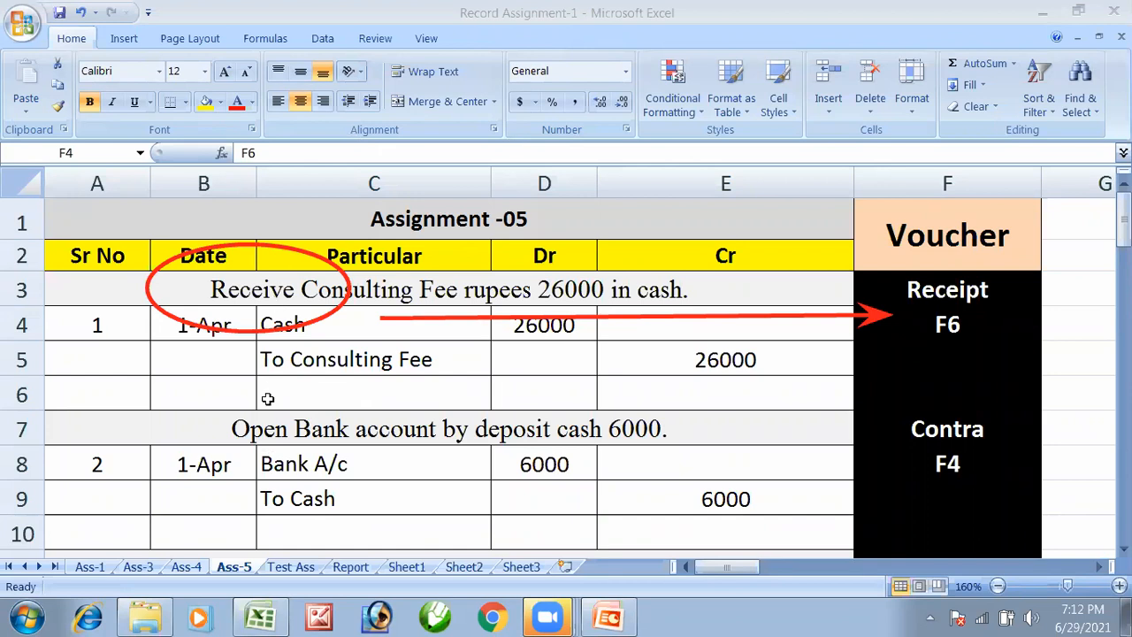
Step: Review the voucher type of the 34000 consulting fee and 5000 tuition fee transactions in rows 15 and 23
scroll(265, 423, down, 1)
scroll(265, 423, down, 3)
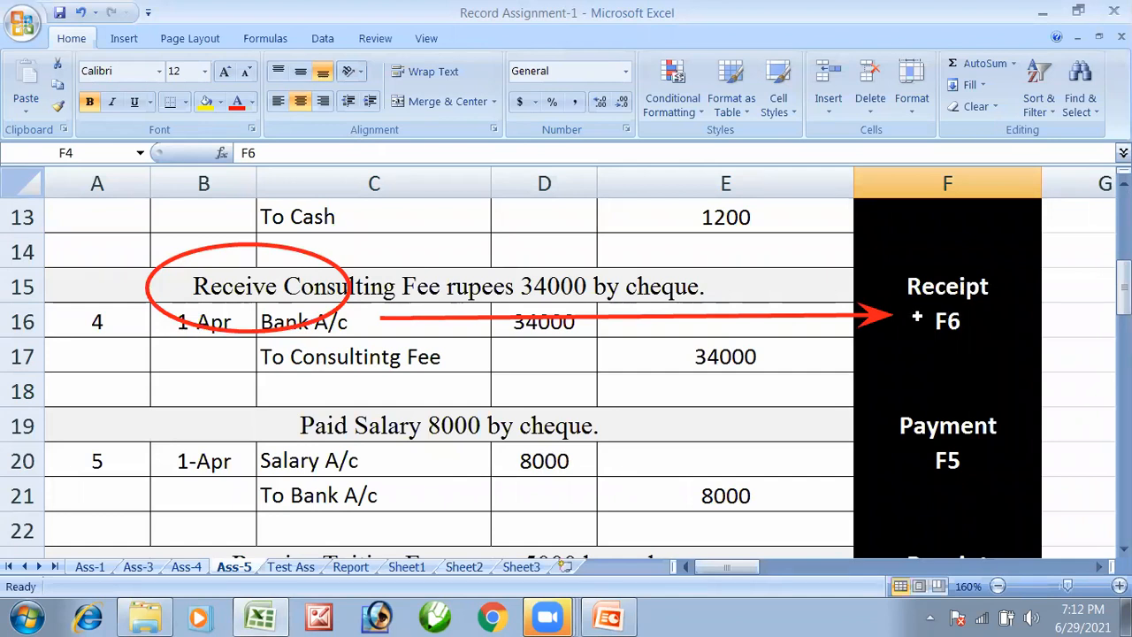
click(206, 288)
click(262, 384)
scroll(262, 384, down, 3)
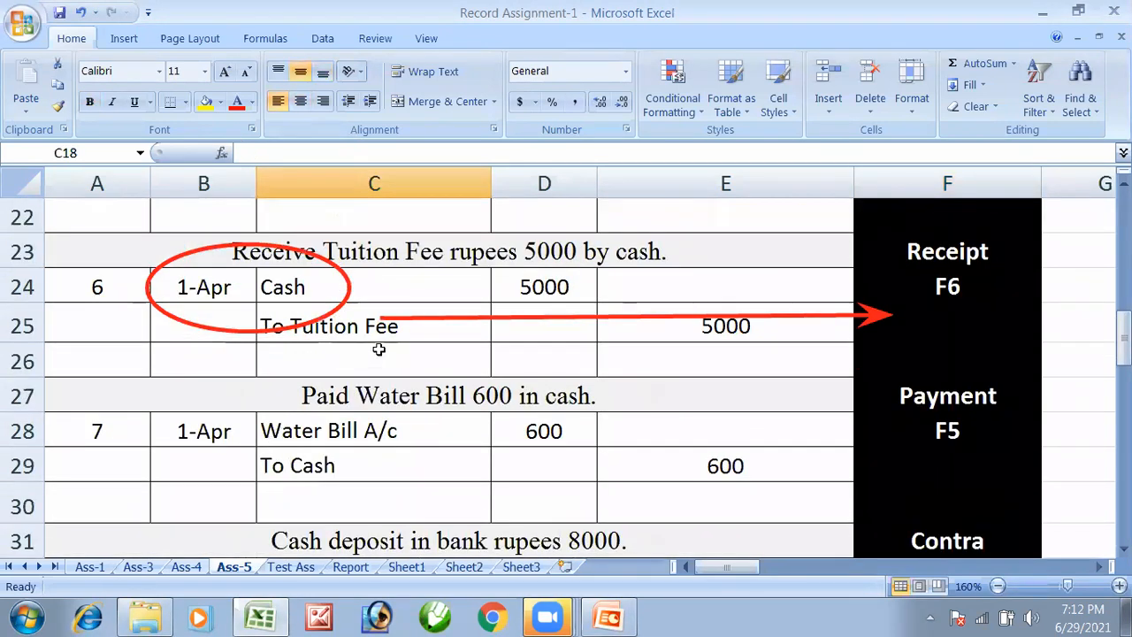
click(397, 294)
key(Up)
key(Up)
key(Up)
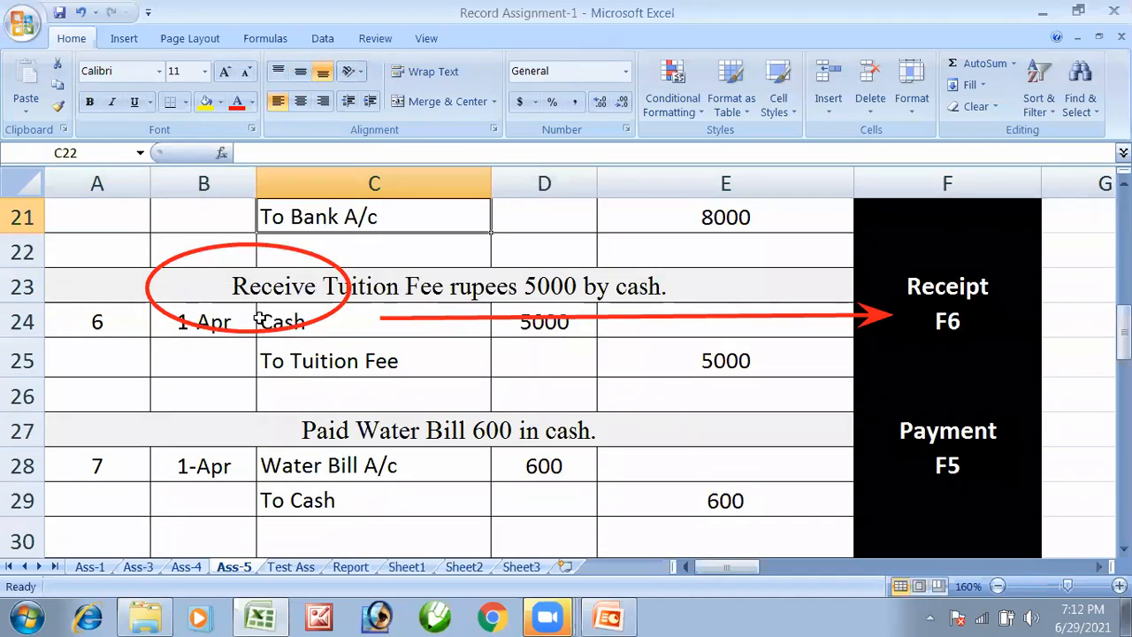
key(Up)
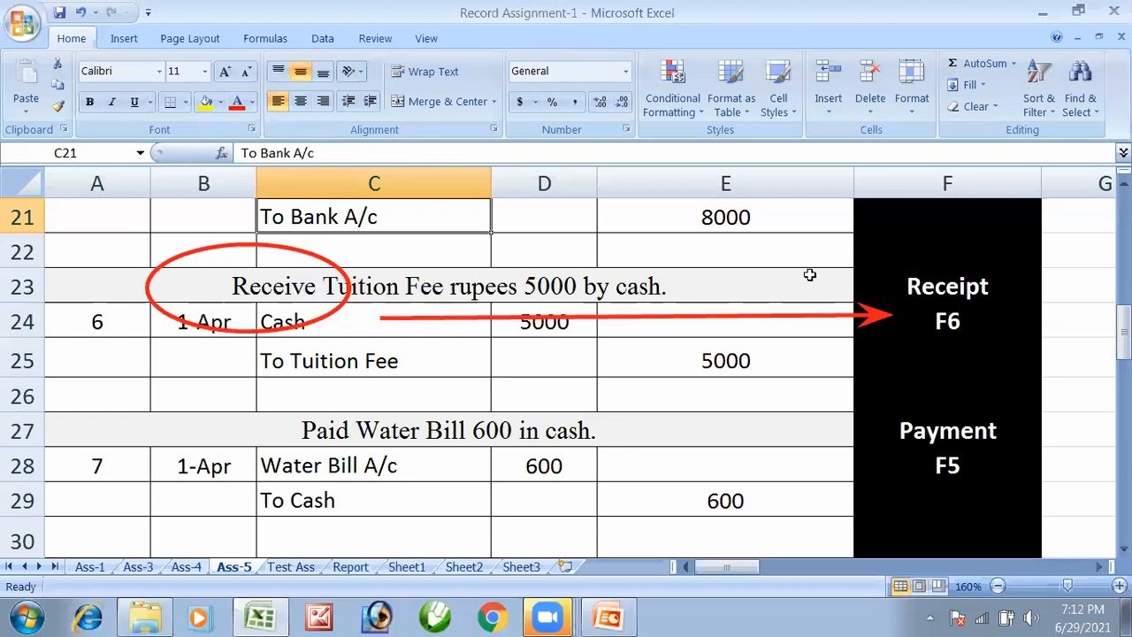
click(927, 287)
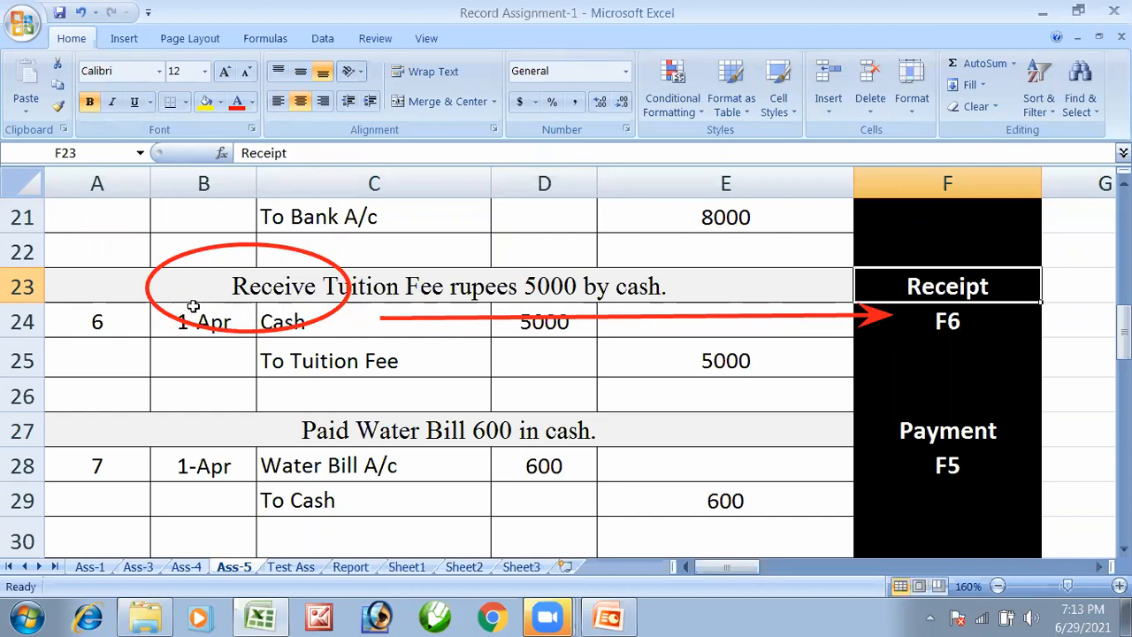
click(270, 315)
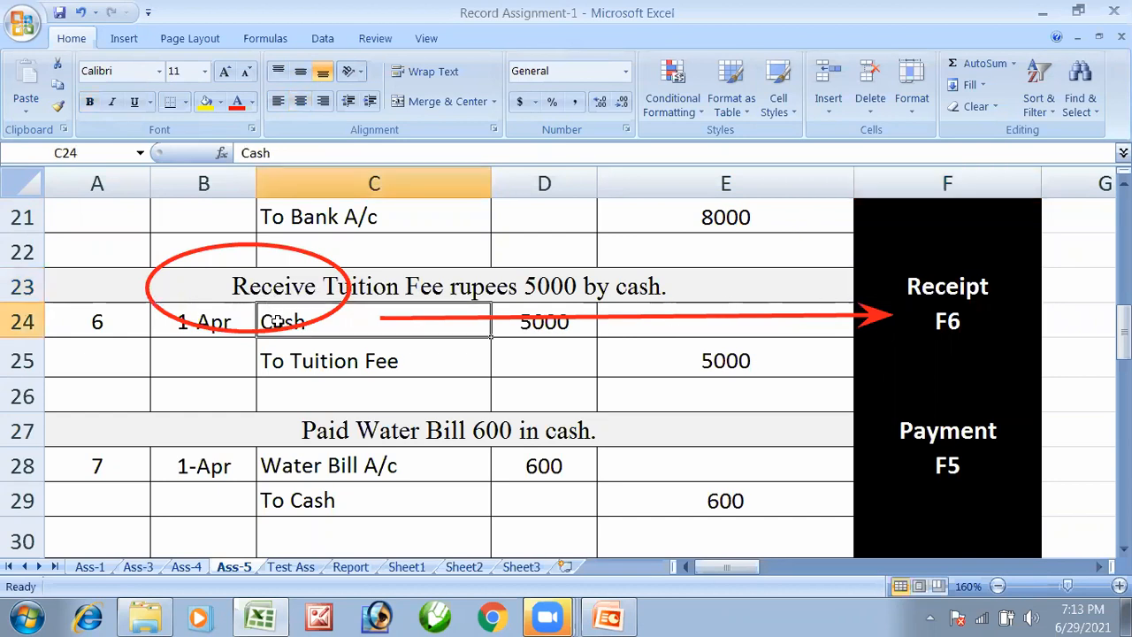
Step: Check the voucher type of the 10000 and 15000 tuition fee transactions received by cheque in rows 35 and 47
scroll(277, 322, down, 1)
scroll(273, 354, down, 3)
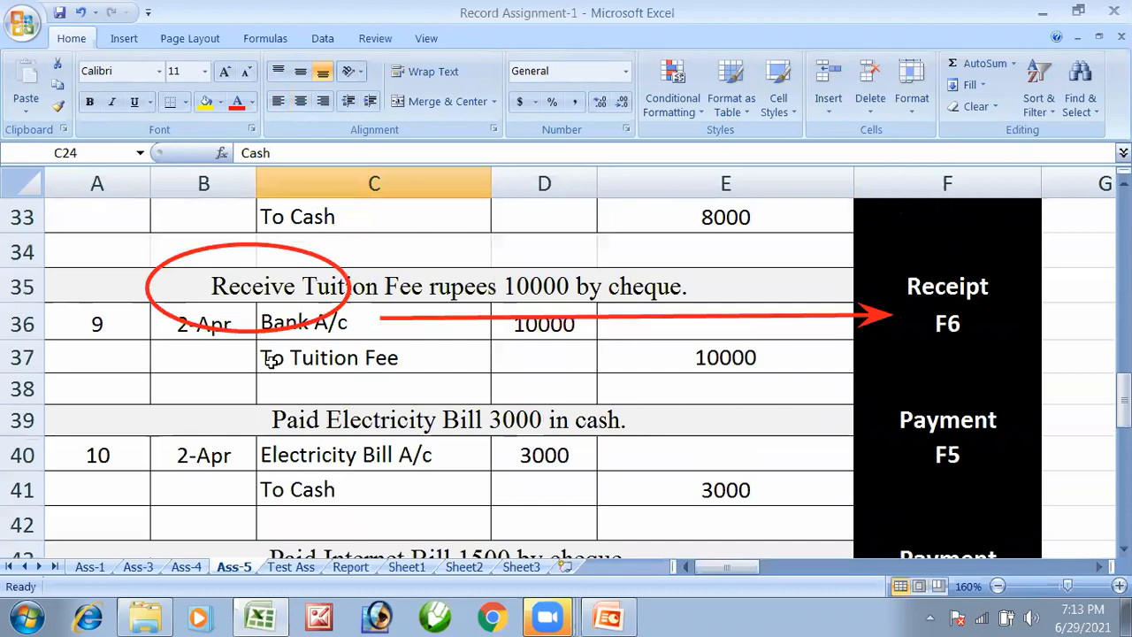
click(920, 288)
scroll(259, 456, down, 2)
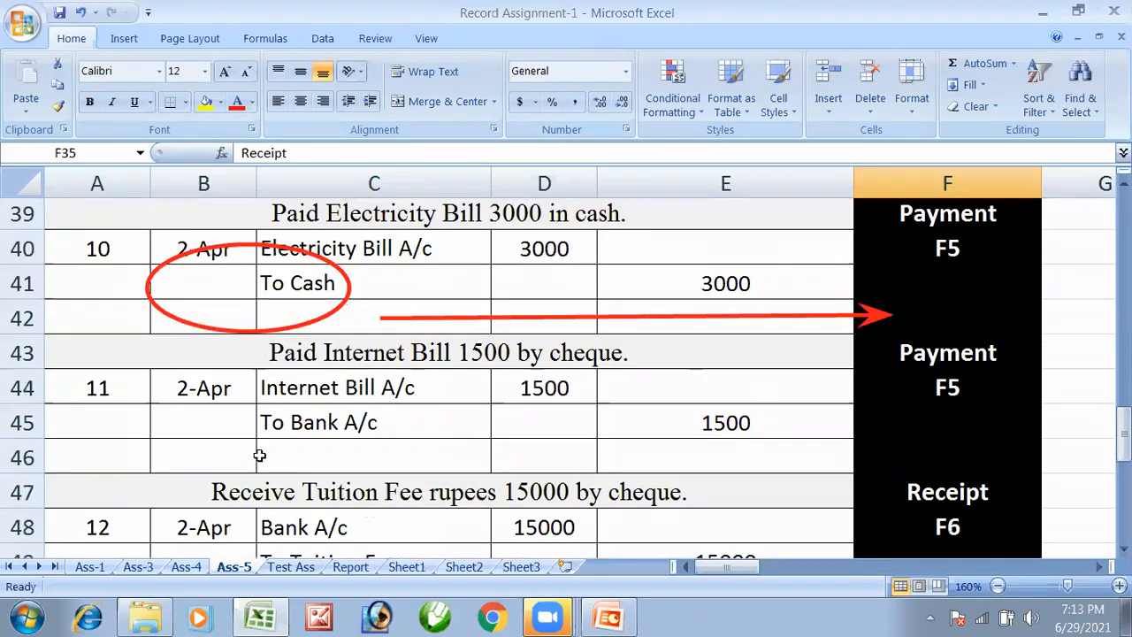
scroll(259, 455, down, 2)
click(254, 296)
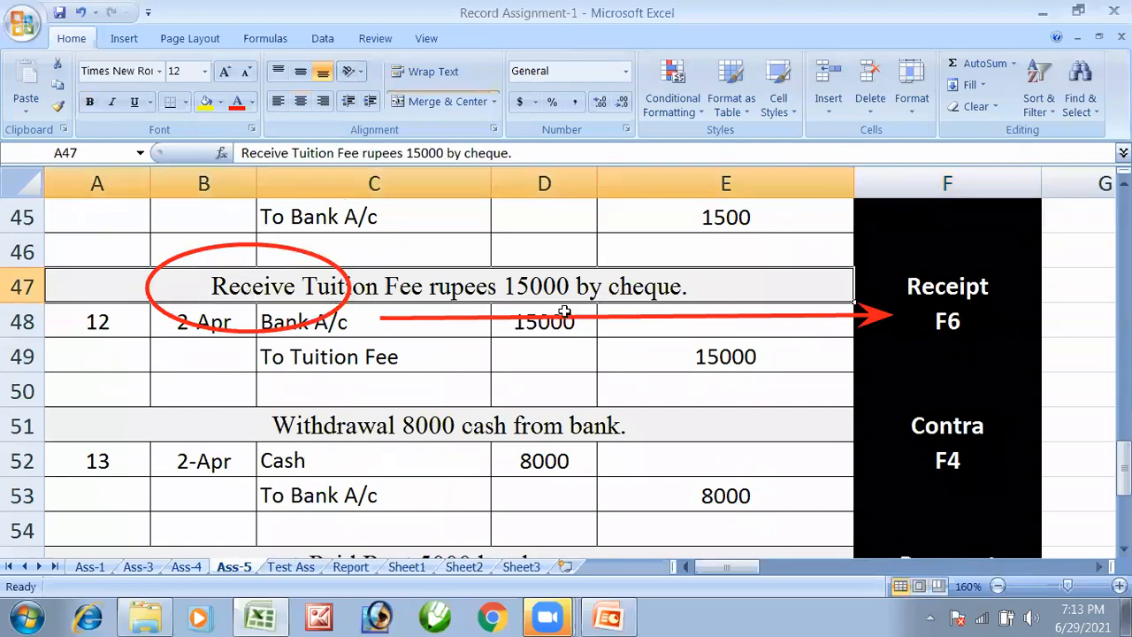
click(971, 292)
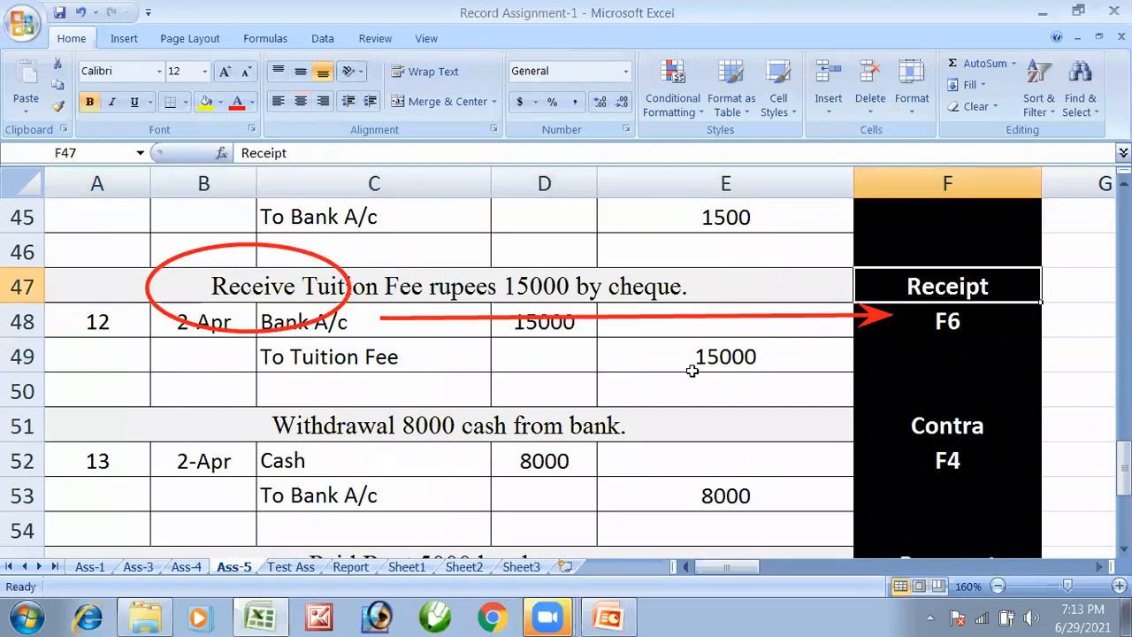
scroll(228, 314, down, 2)
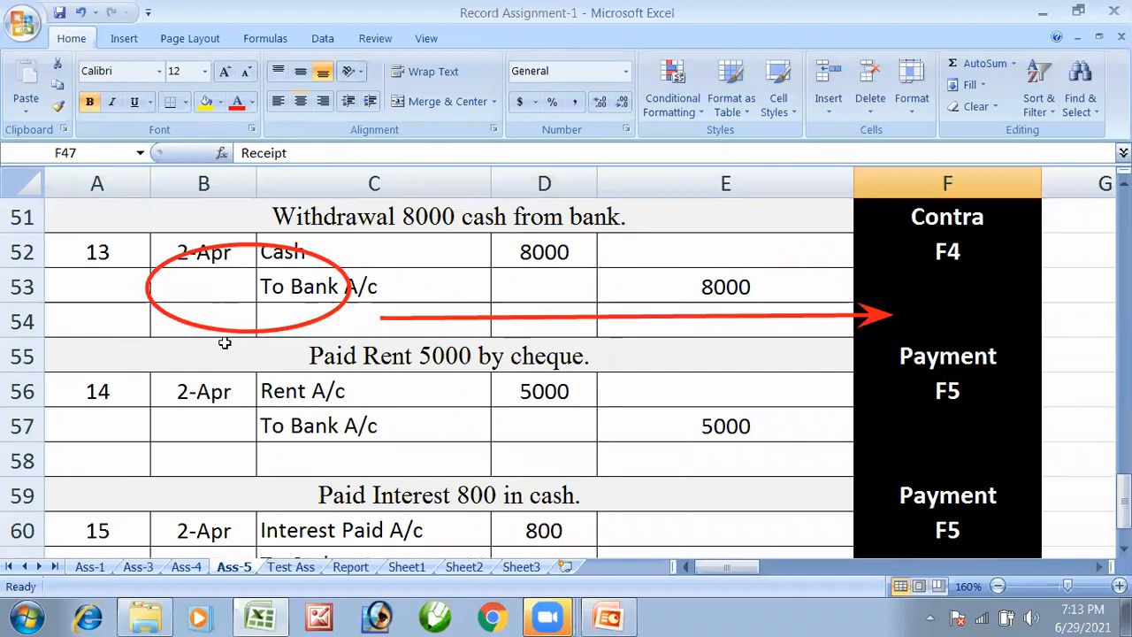
scroll(232, 362, down, 1)
Step: Annotate with a red ellipse around "Open Bank account" in row 7 and a red arrow from the row 31 cash deposit to Contra
scroll(246, 380, up, 18)
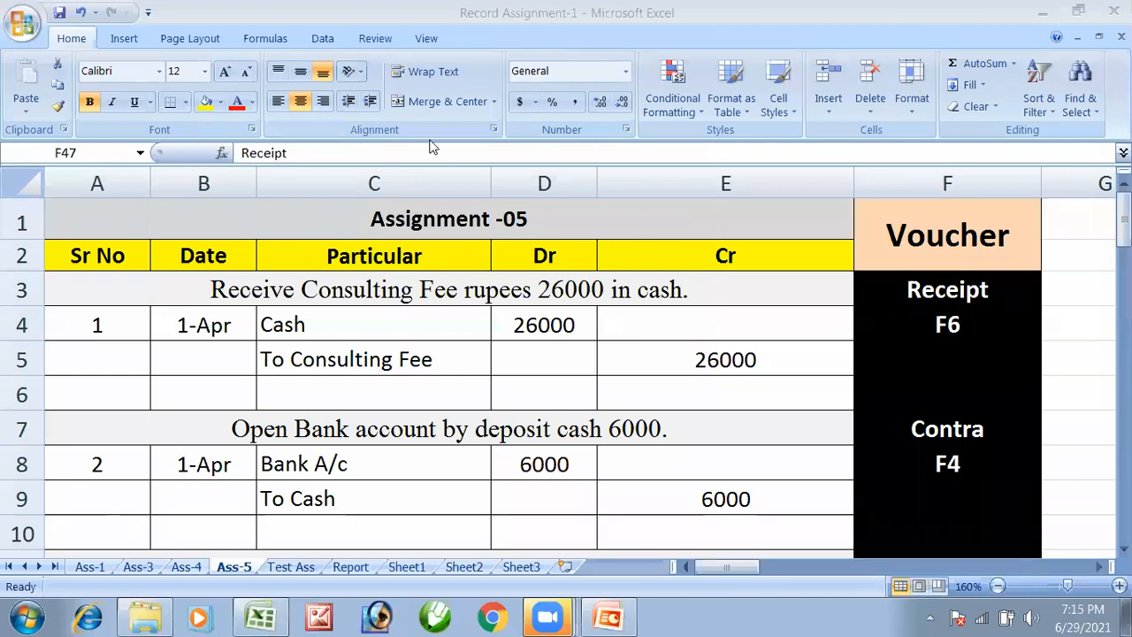
mouse_move(205, 393)
mouse_down()
mouse_move(257, 445)
mouse_move(453, 486)
mouse_up()
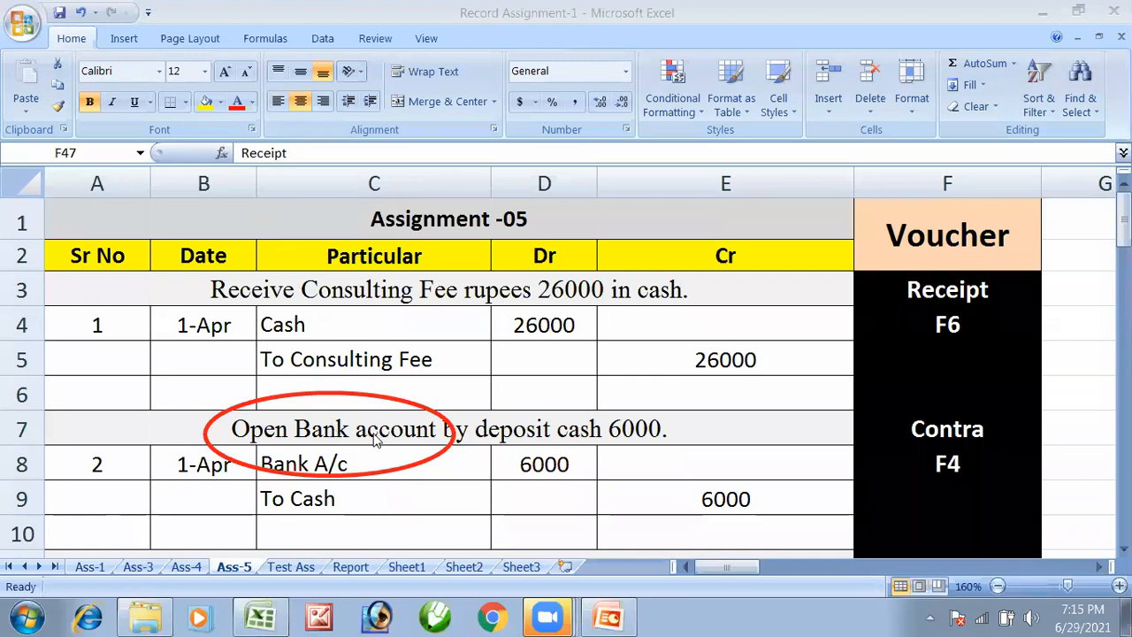
scroll(373, 431, down, 4)
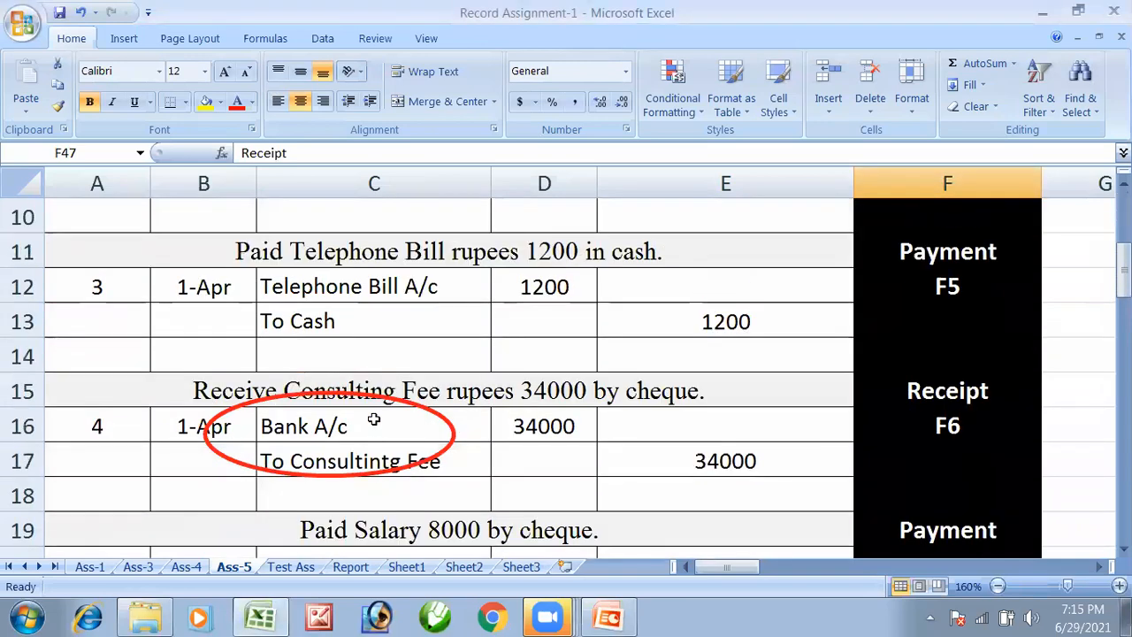
scroll(374, 422, down, 3)
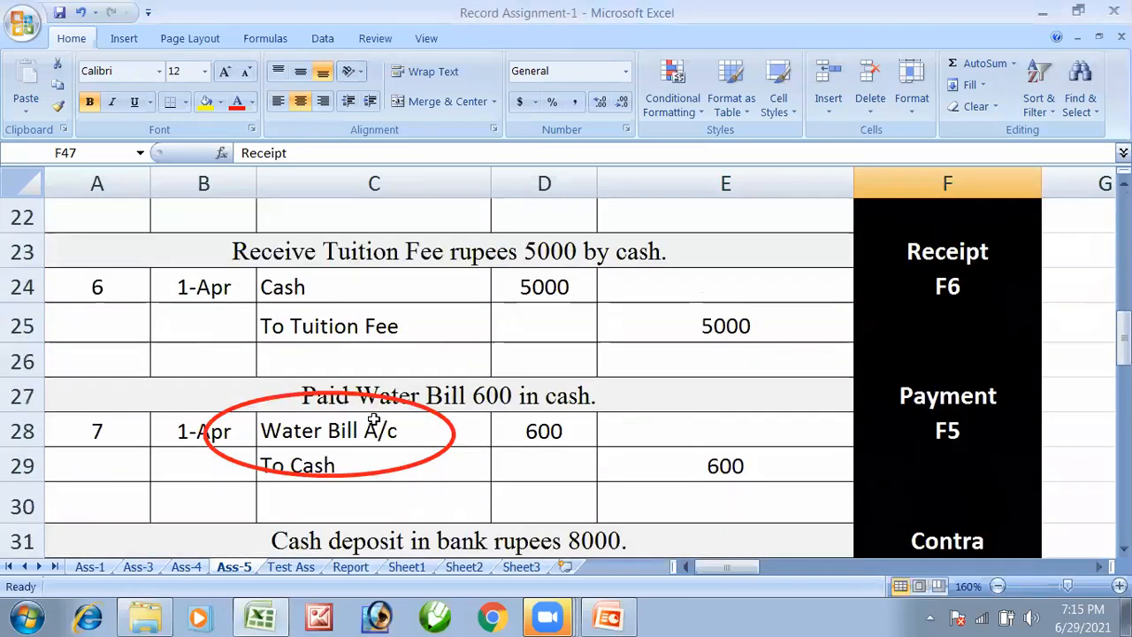
scroll(373, 422, down, 1)
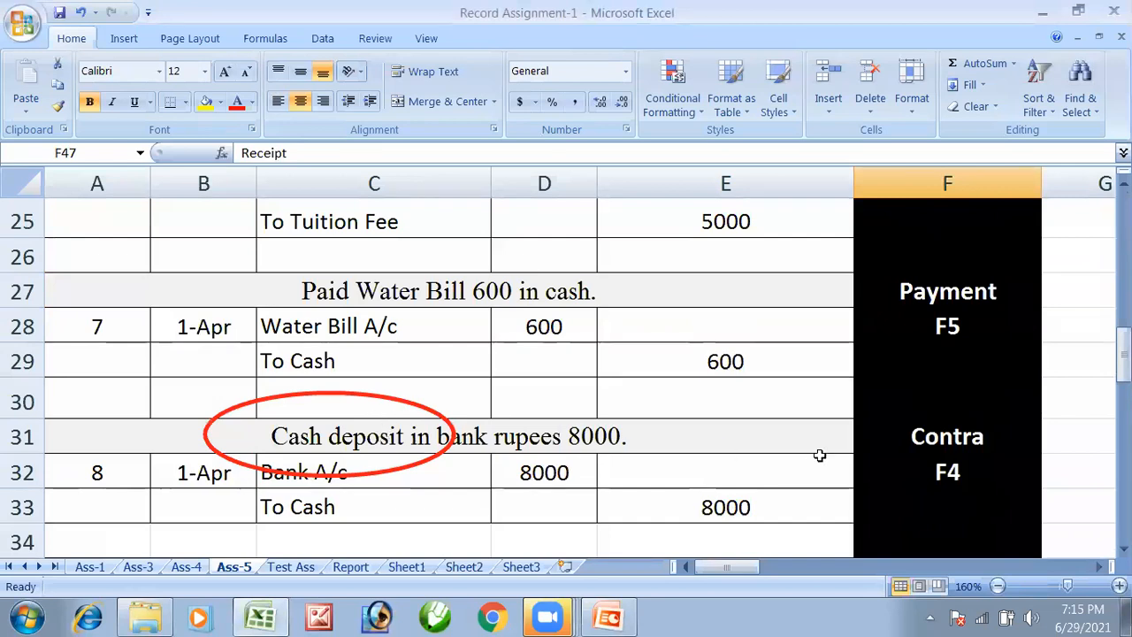
click(948, 464)
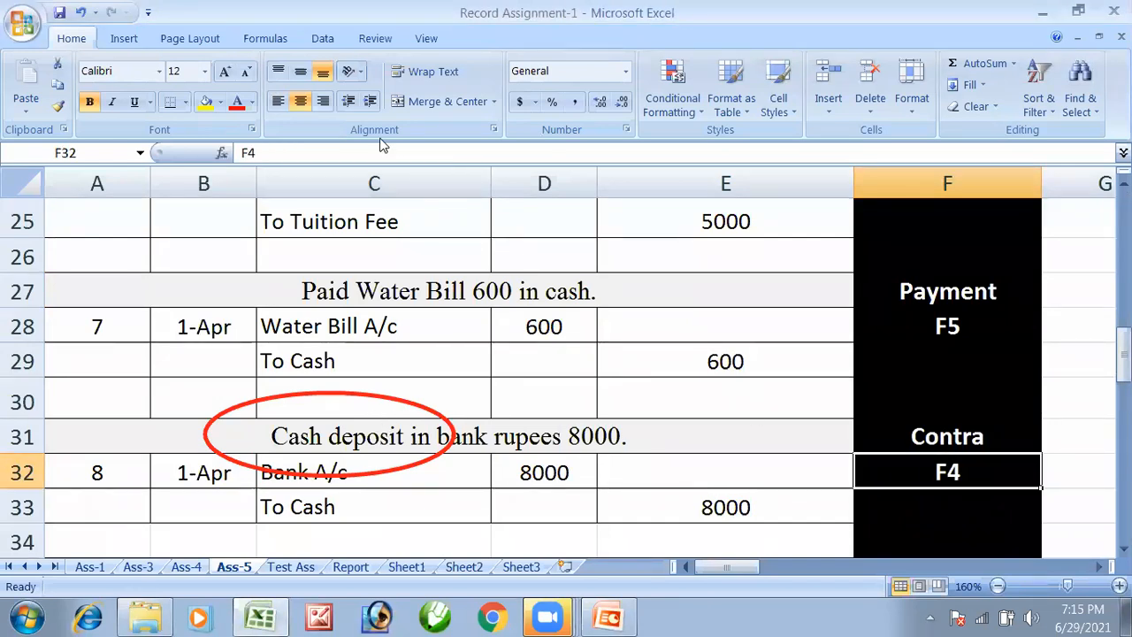
mouse_move(497, 437)
mouse_down()
mouse_move(787, 471)
mouse_move(896, 436)
mouse_up()
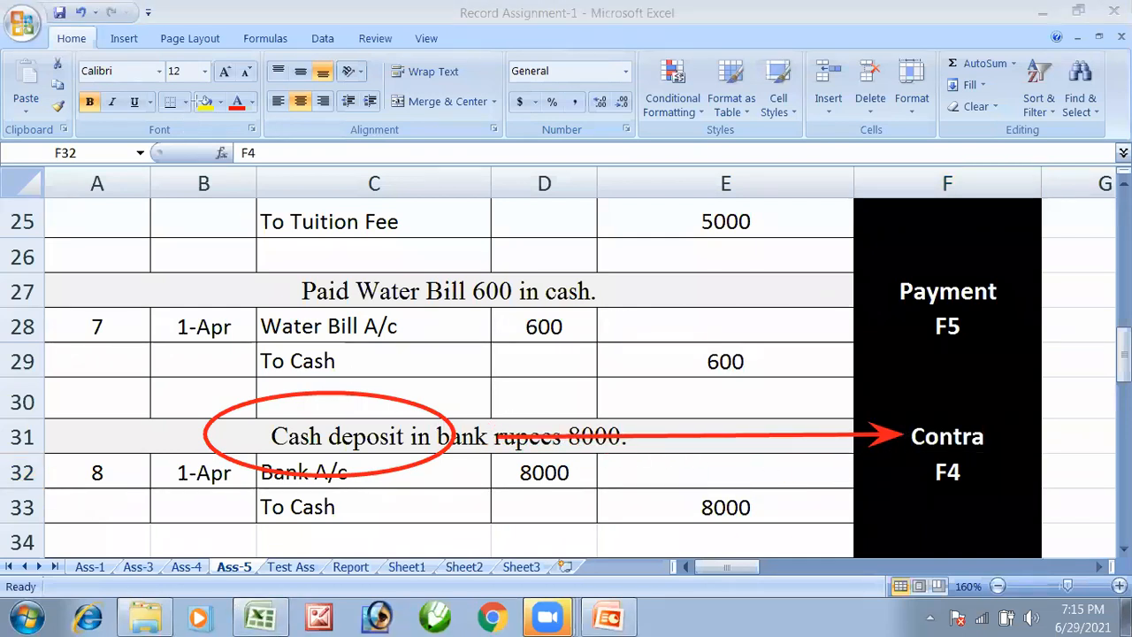
Step: Examine the 8000 cash withdrawal from bank in row 51 with its Cash and Bank A/c entries
scroll(266, 478, down, 4)
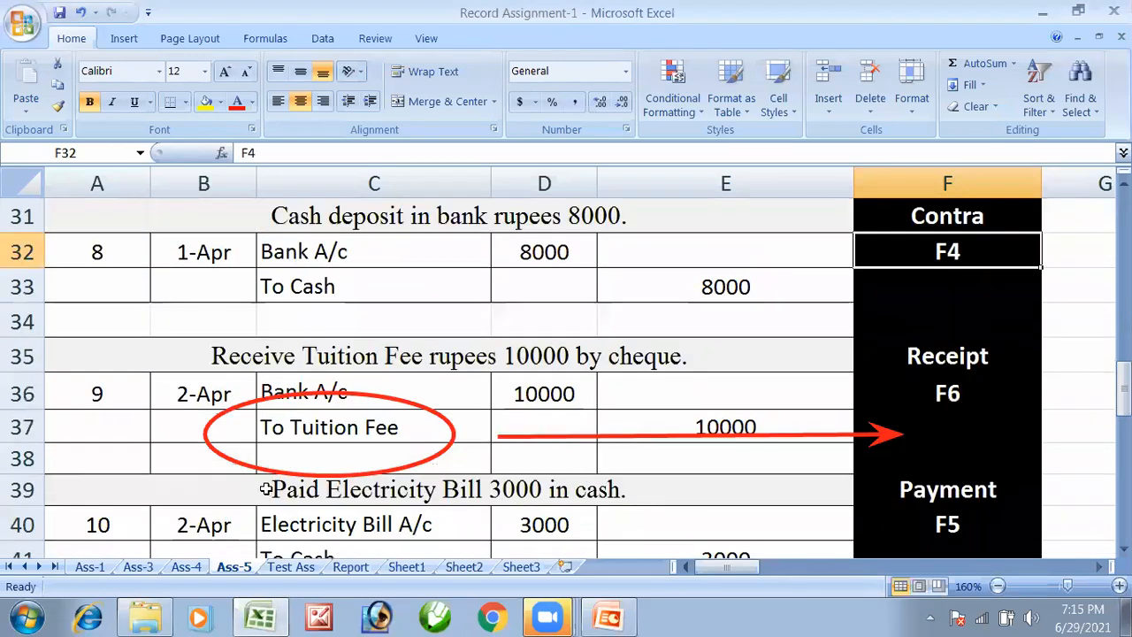
scroll(267, 478, down, 3)
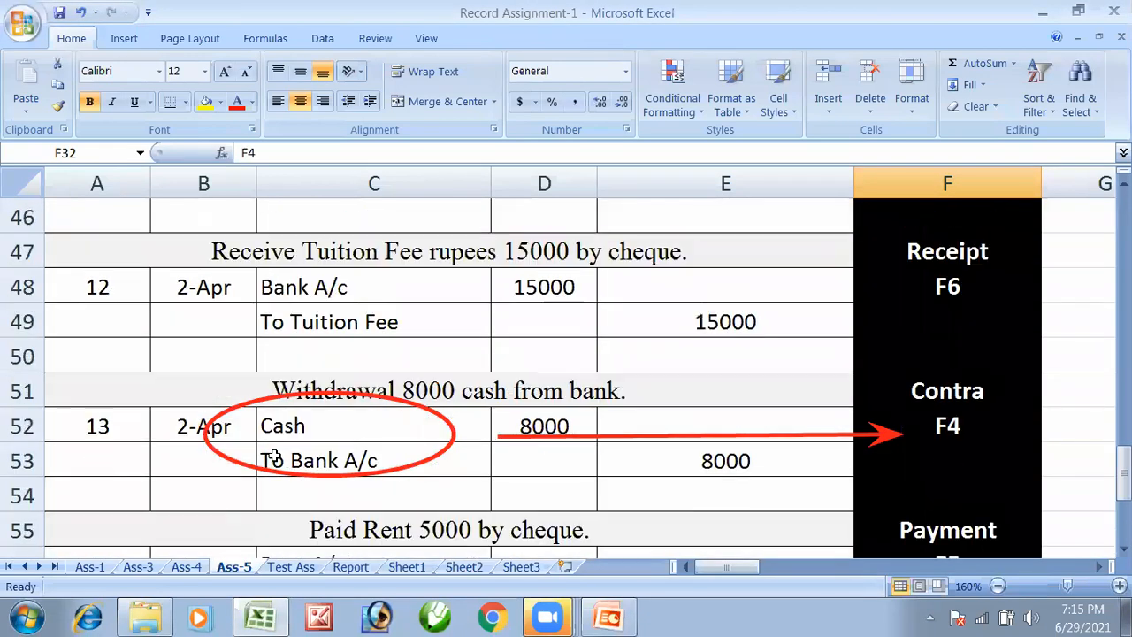
scroll(274, 460, up, 1)
scroll(301, 485, down, 1)
click(348, 424)
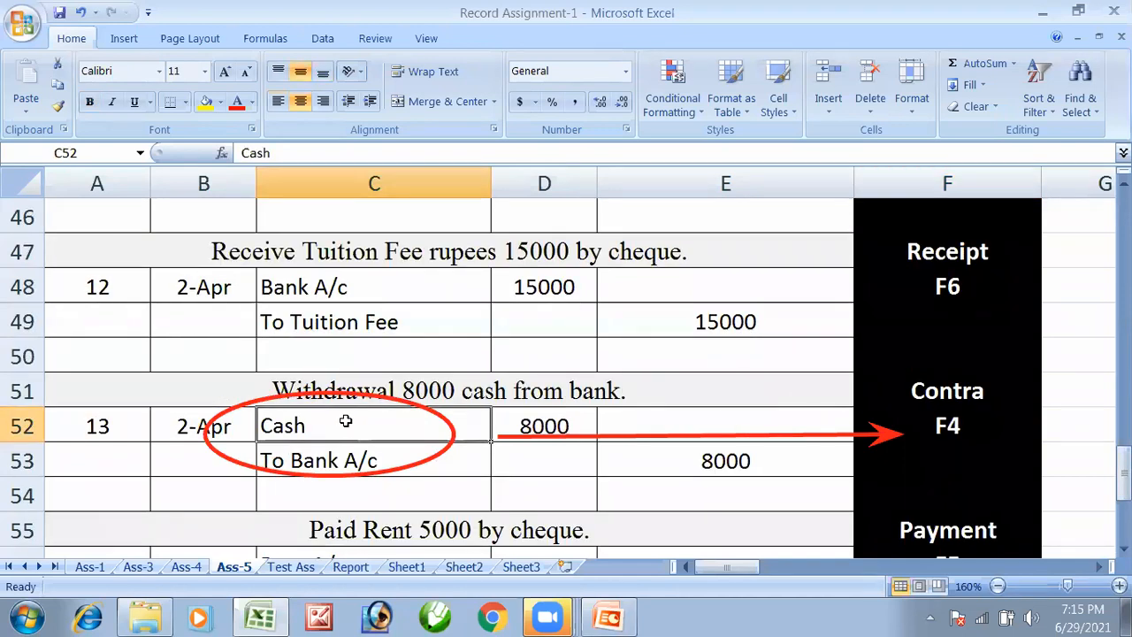
click(449, 376)
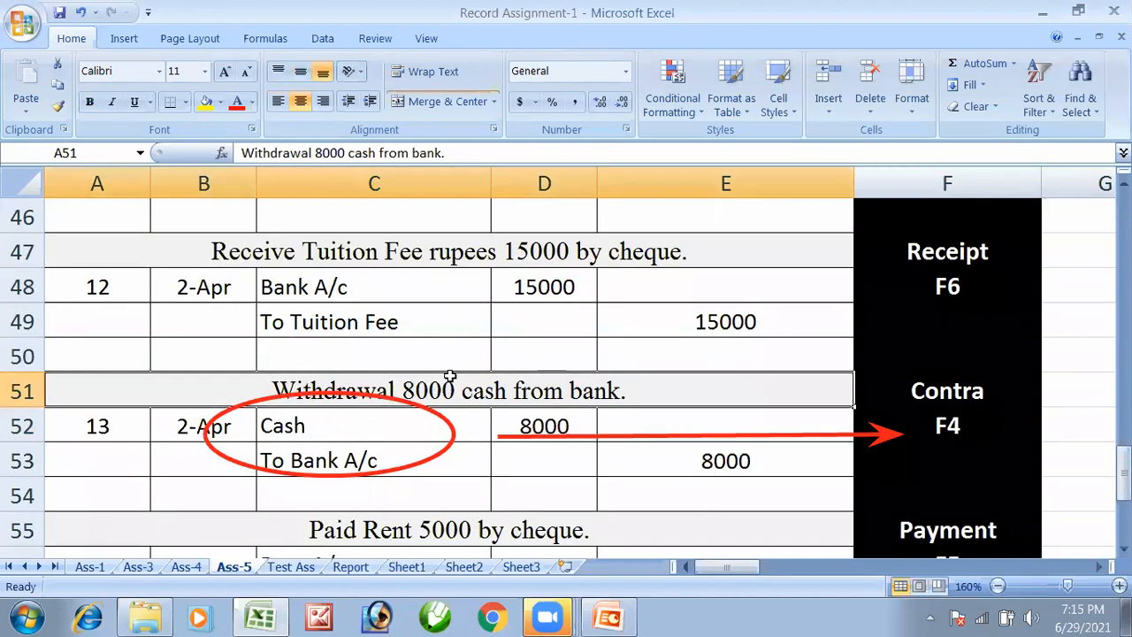
key(Down)
key(Down)
key(Up)
key(Up)
key(Up)
key(Up)
key(Up)
key(Up)
key(Up)
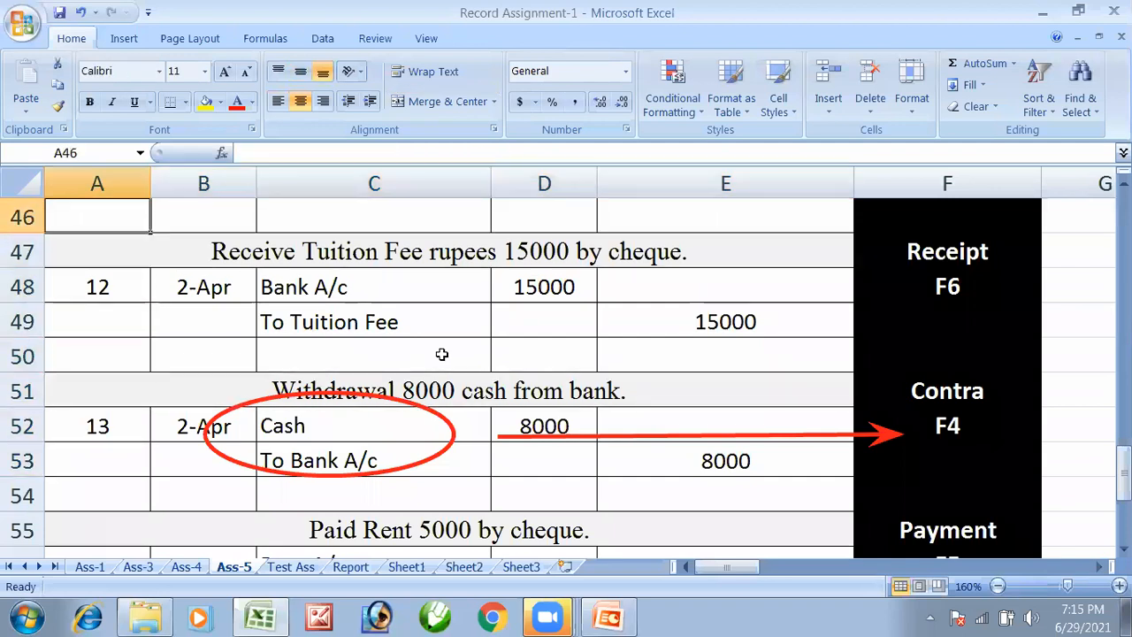
key(Up)
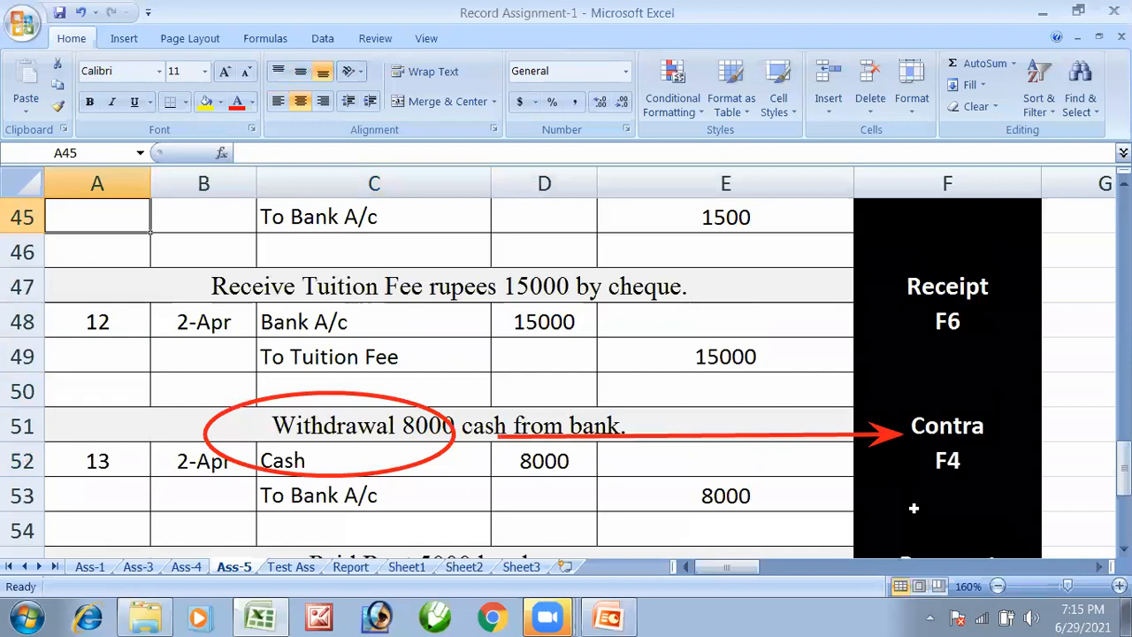
key(ctrl+z)
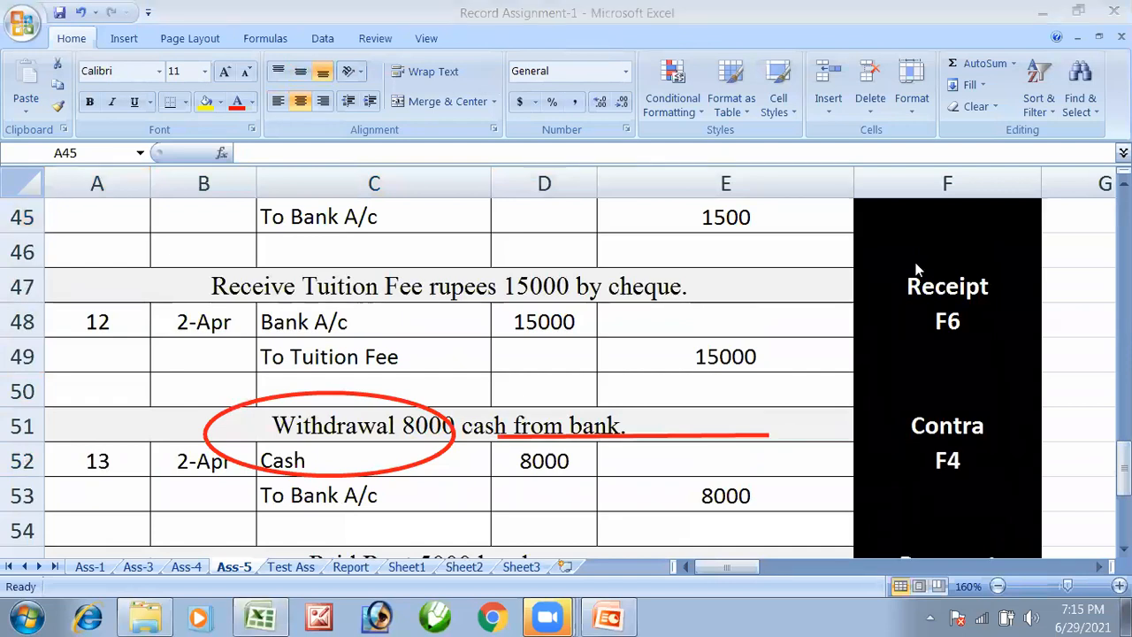
key(ctrl+y)
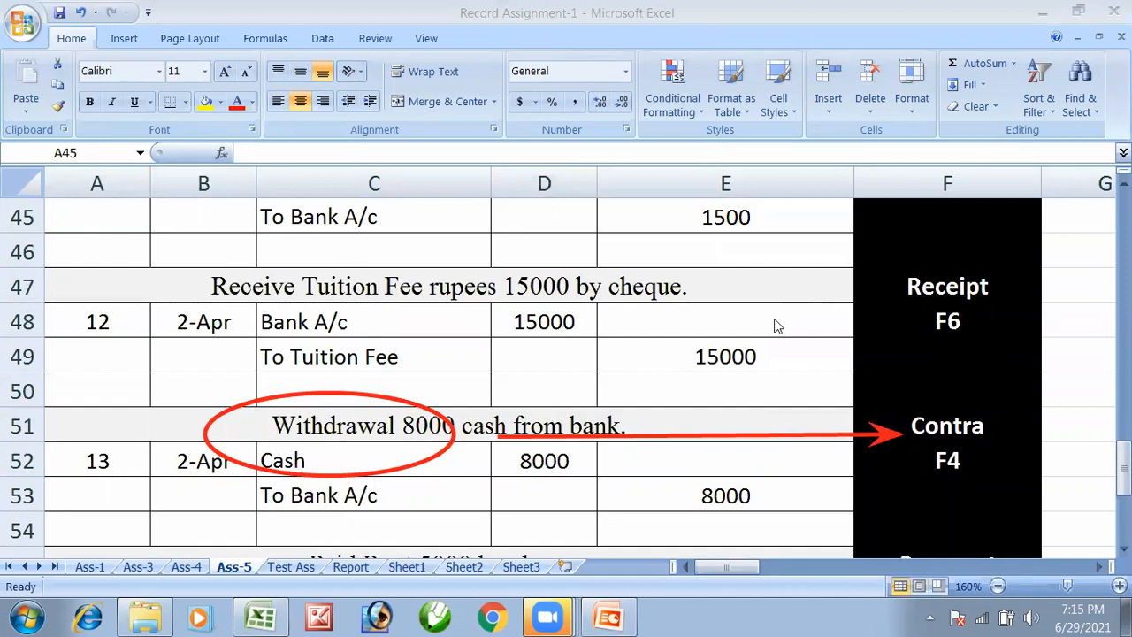
click(682, 349)
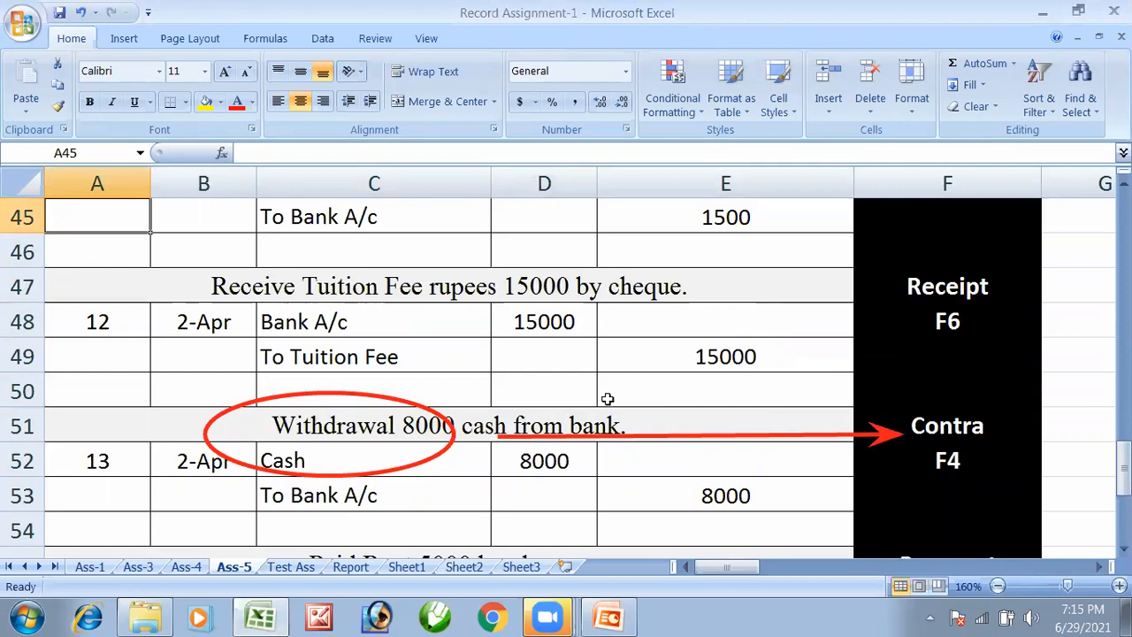
Step: Hide the voucher type column F and return to the beginning of the Assignment-05 sheet
drag(1043, 188, 854, 203)
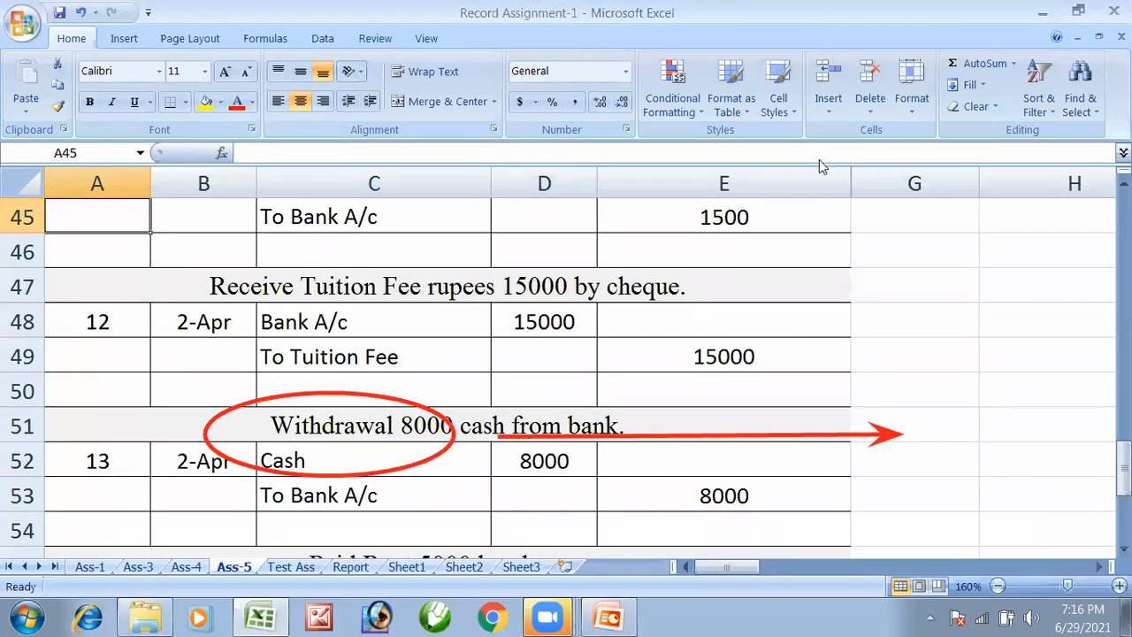
click(583, 435)
scroll(632, 373, up, 15)
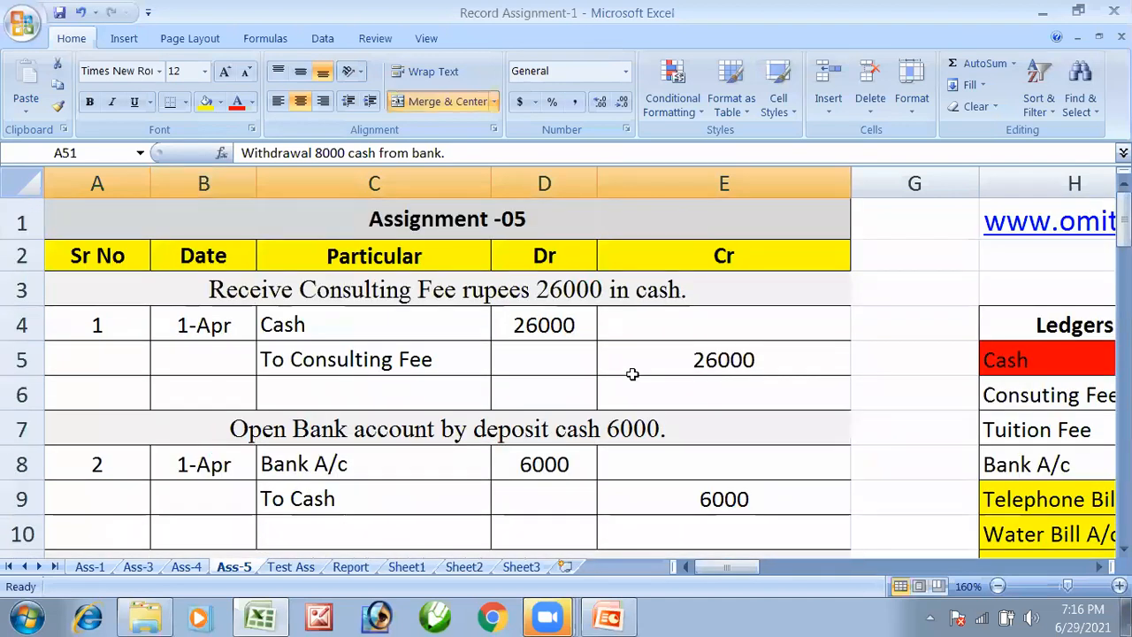
Step: Review the 6000 cash deposit opening the bank account in row 7 and the 1200 telephone bill payment in rows 11 and 12
click(439, 299)
click(332, 434)
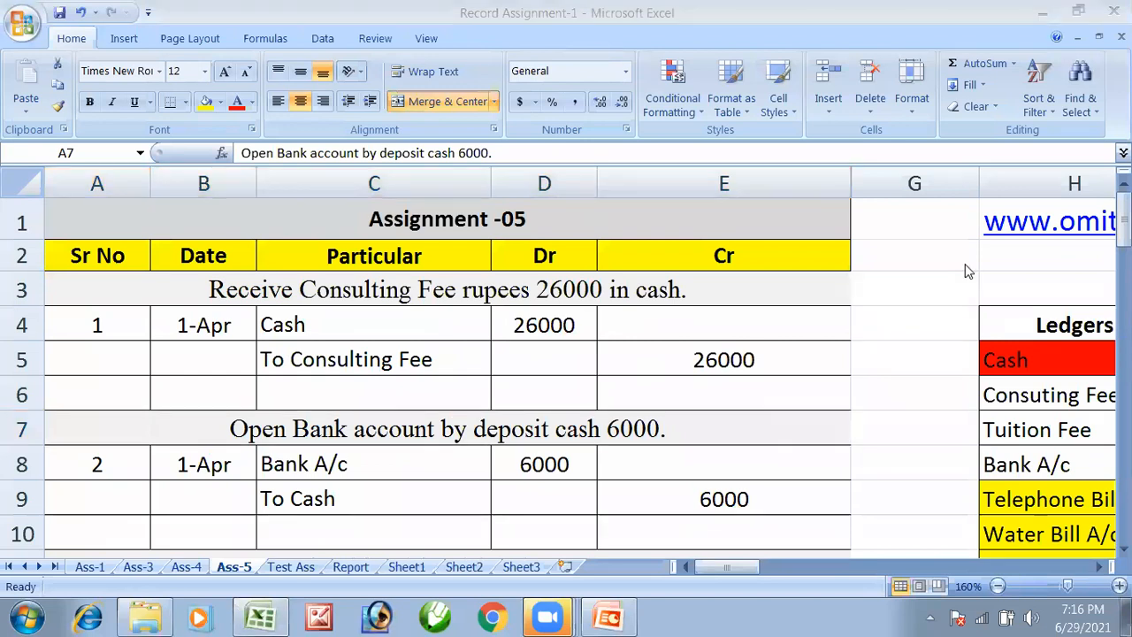
click(380, 415)
scroll(368, 414, down, 1)
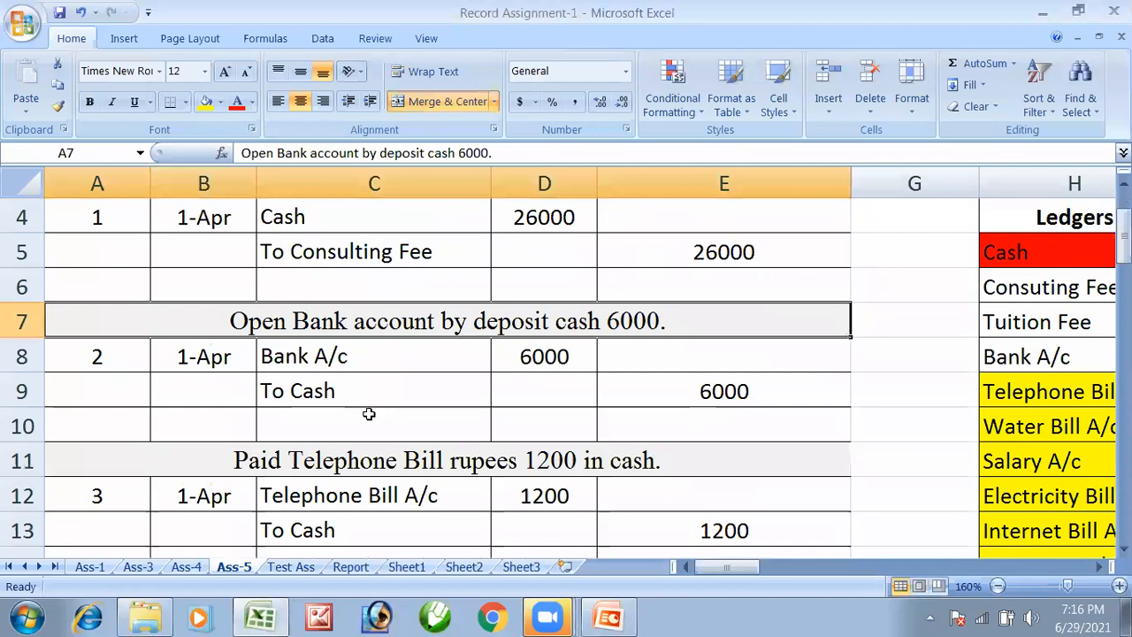
scroll(368, 414, down, 1)
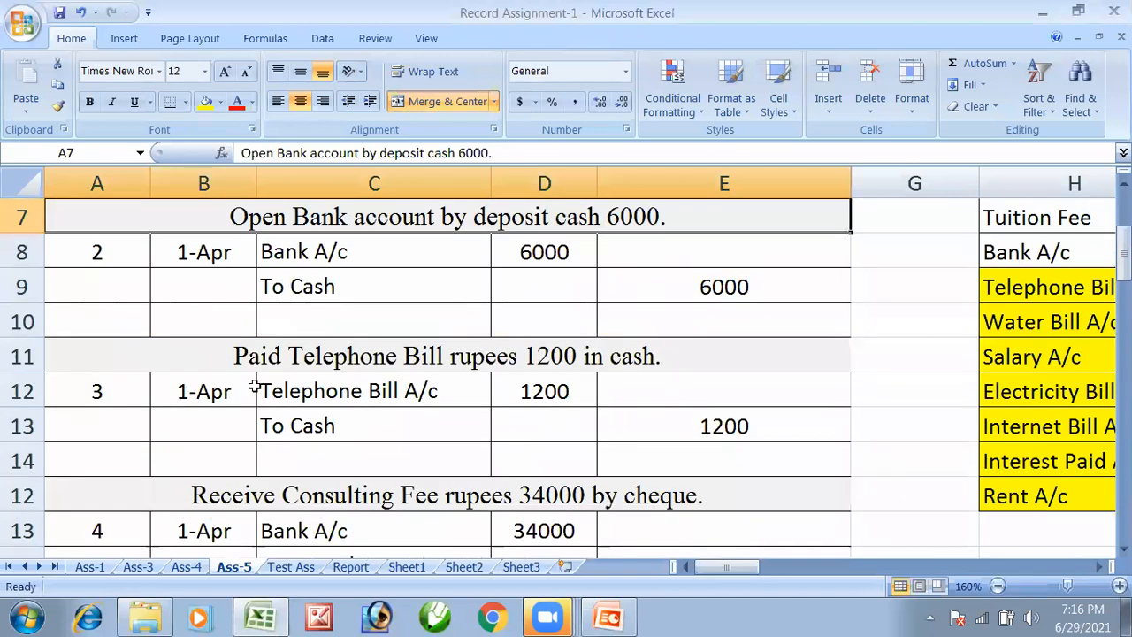
click(264, 349)
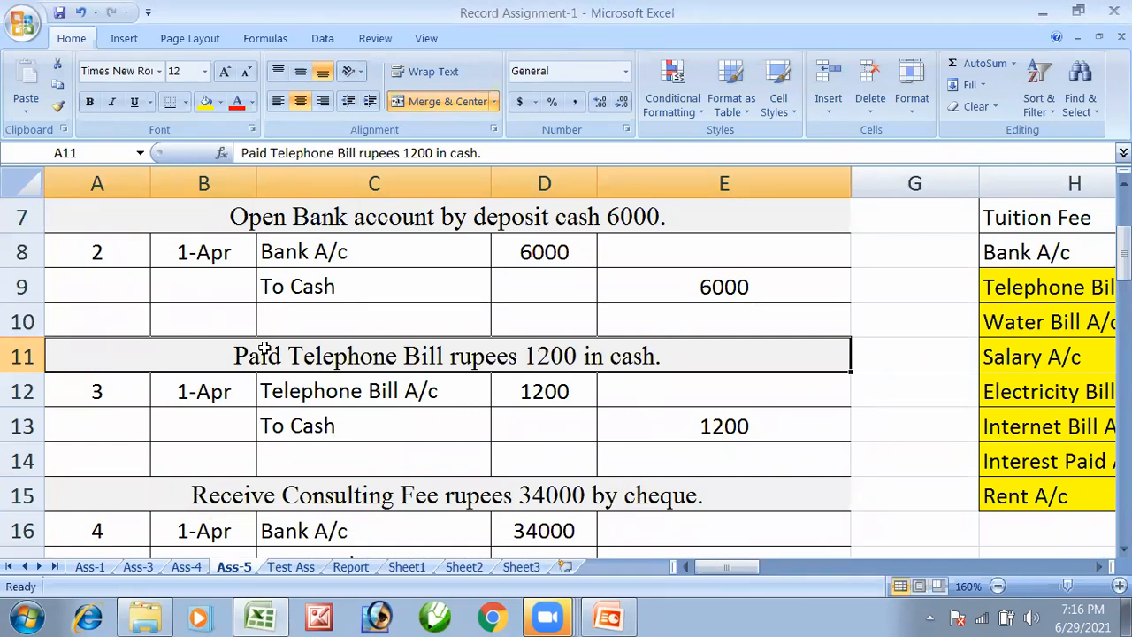
click(319, 389)
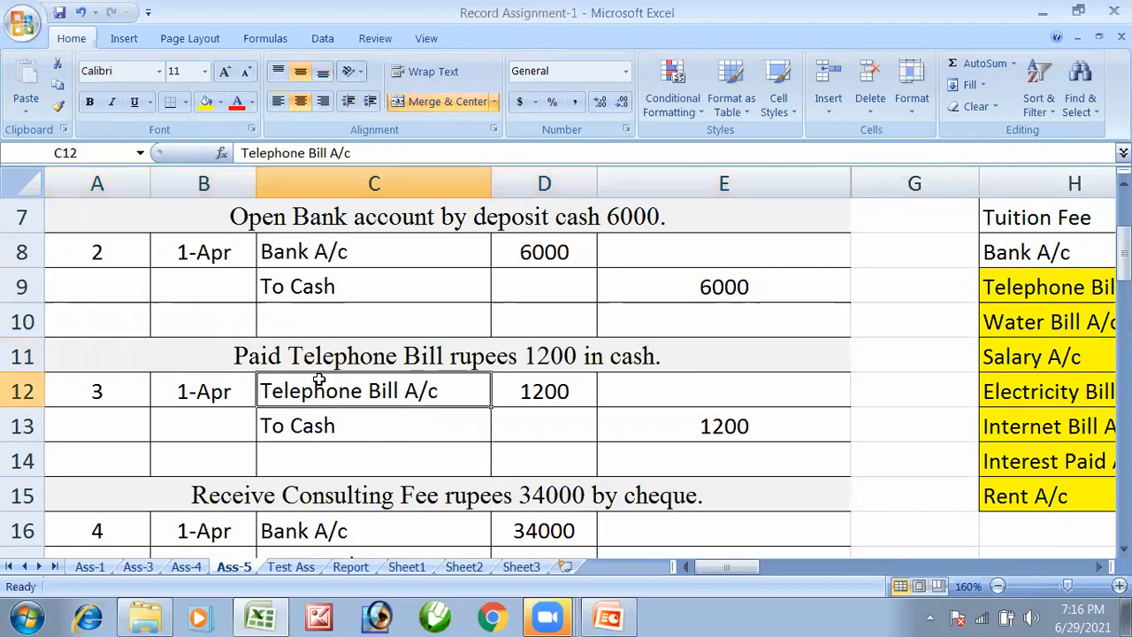
click(323, 358)
Step: Go through the 8000 salary payment by cheque in row 19 and the 600 water bill entry in rows 27 and 28
scroll(329, 365, down, 2)
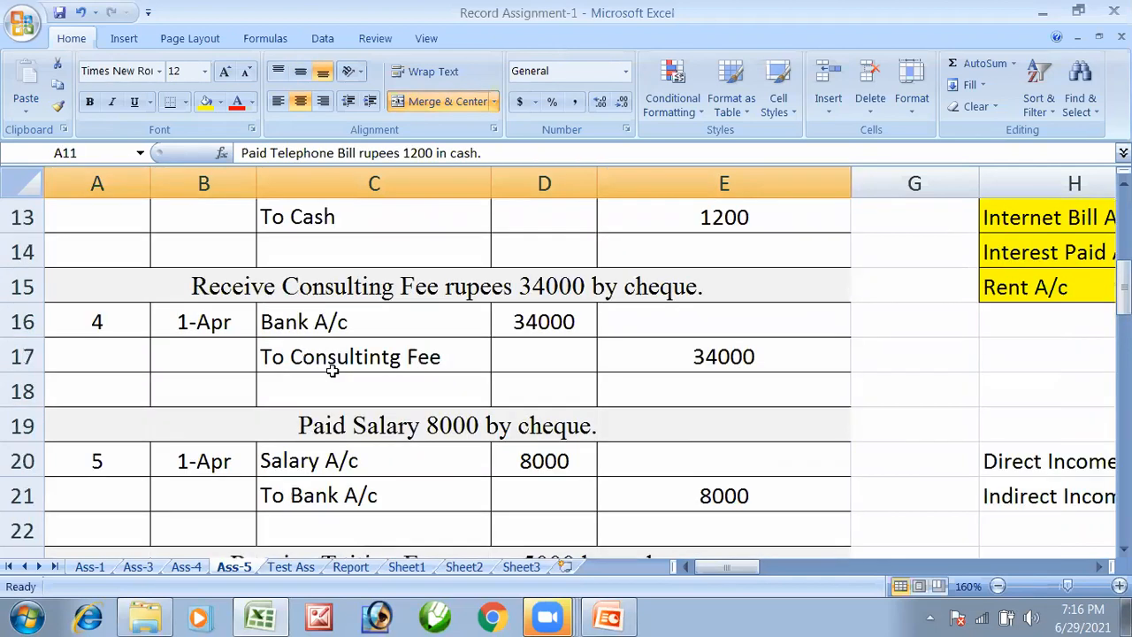
click(403, 419)
scroll(404, 419, down, 2)
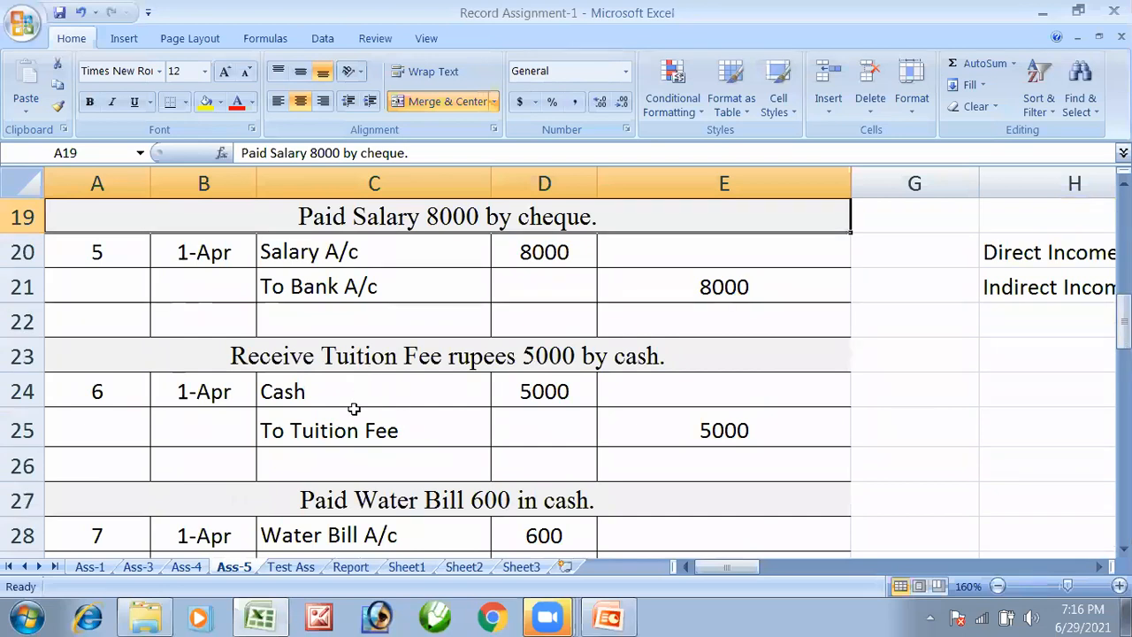
scroll(362, 410, down, 1)
click(384, 416)
Step: Go through the 3000 electricity bill paid in cash in row 39 and the 1500 internet bill paid by cheque in row 43
scroll(380, 412, down, 3)
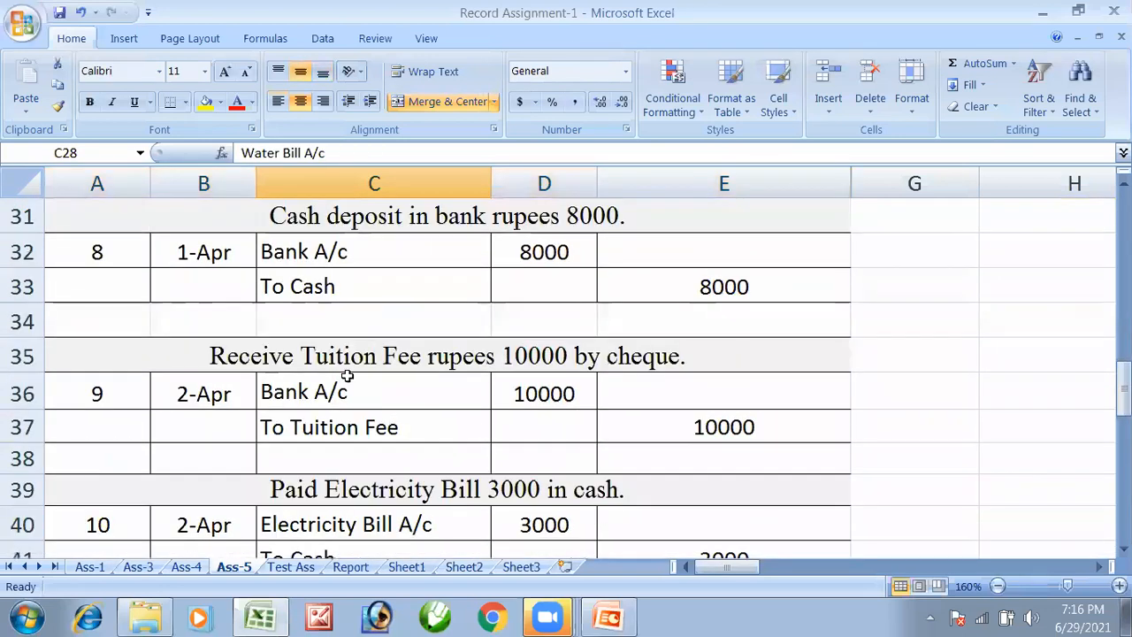
scroll(348, 376, down, 1)
click(354, 382)
scroll(374, 425, down, 2)
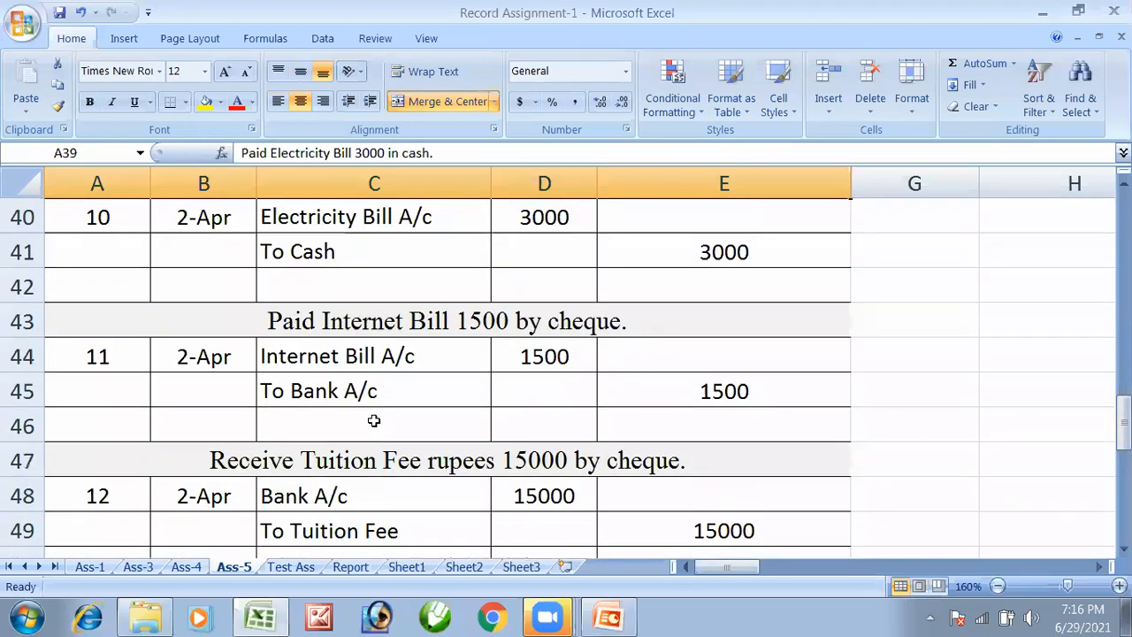
click(375, 329)
Step: Go through the 5000 rent paid by cheque in row 55 and the 800 interest paid in cash in row 59
scroll(379, 381, down, 3)
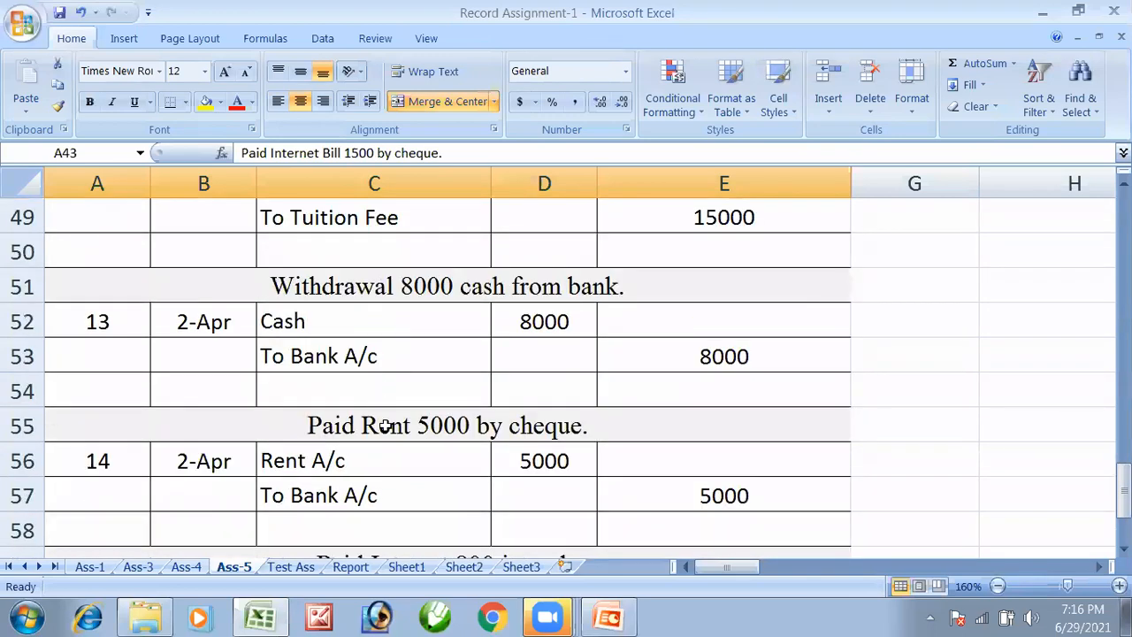
click(383, 426)
scroll(381, 425, down, 1)
scroll(374, 383, down, 1)
click(374, 355)
Step: Return to the telephone bill payment in row 11 and examine its Telephone Bill A/c entry in row 12
scroll(375, 351, up, 1)
scroll(374, 350, up, 17)
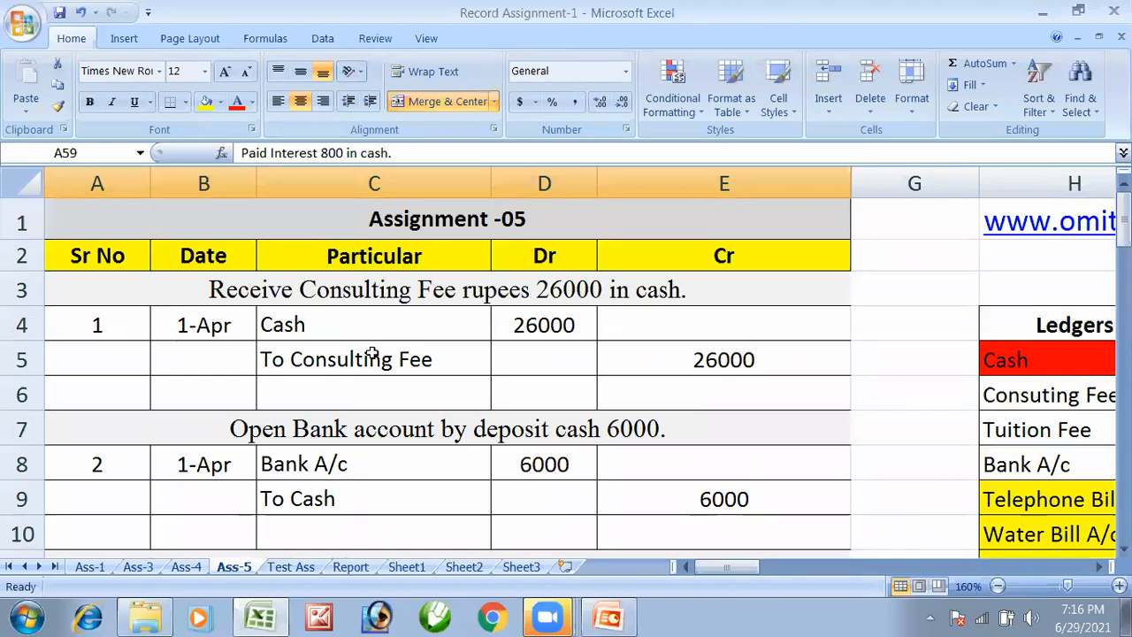
scroll(362, 389, down, 1)
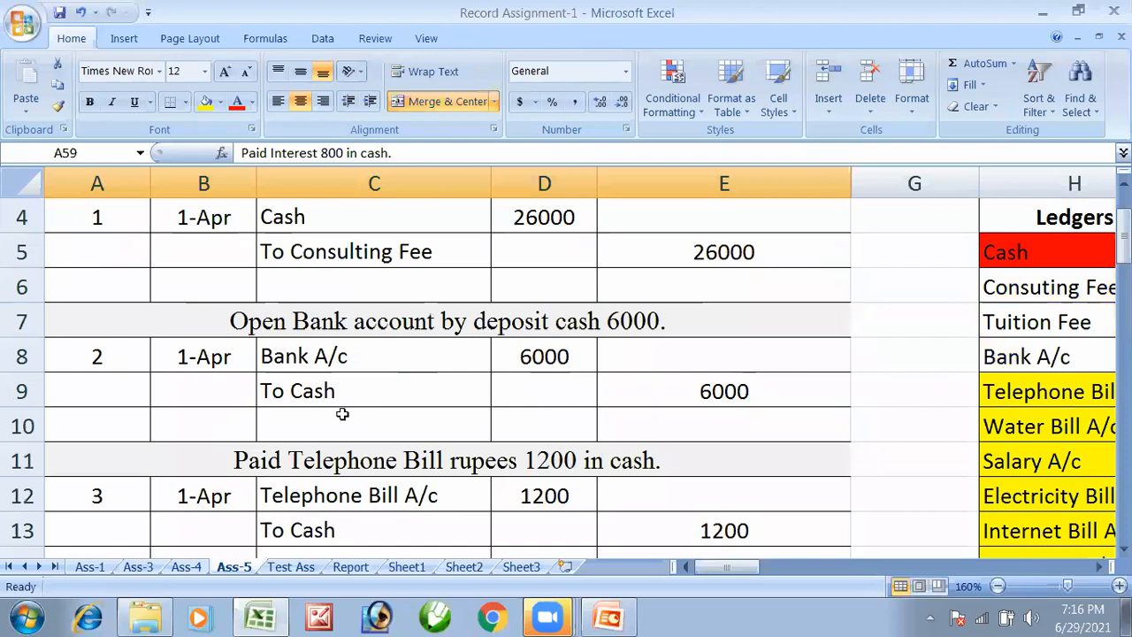
click(322, 461)
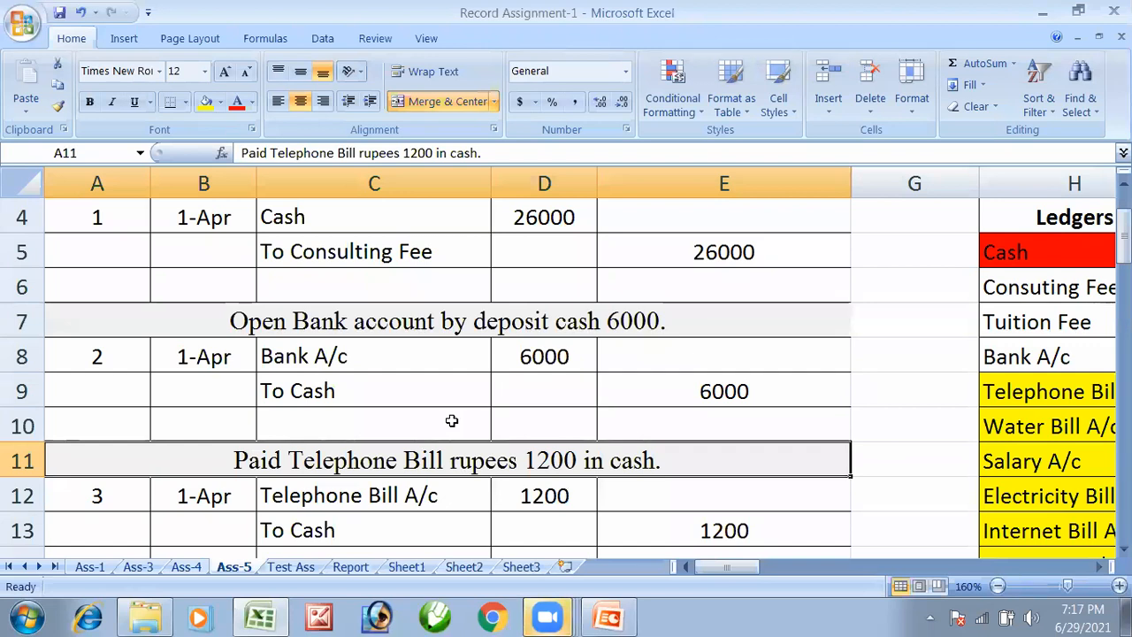
click(349, 504)
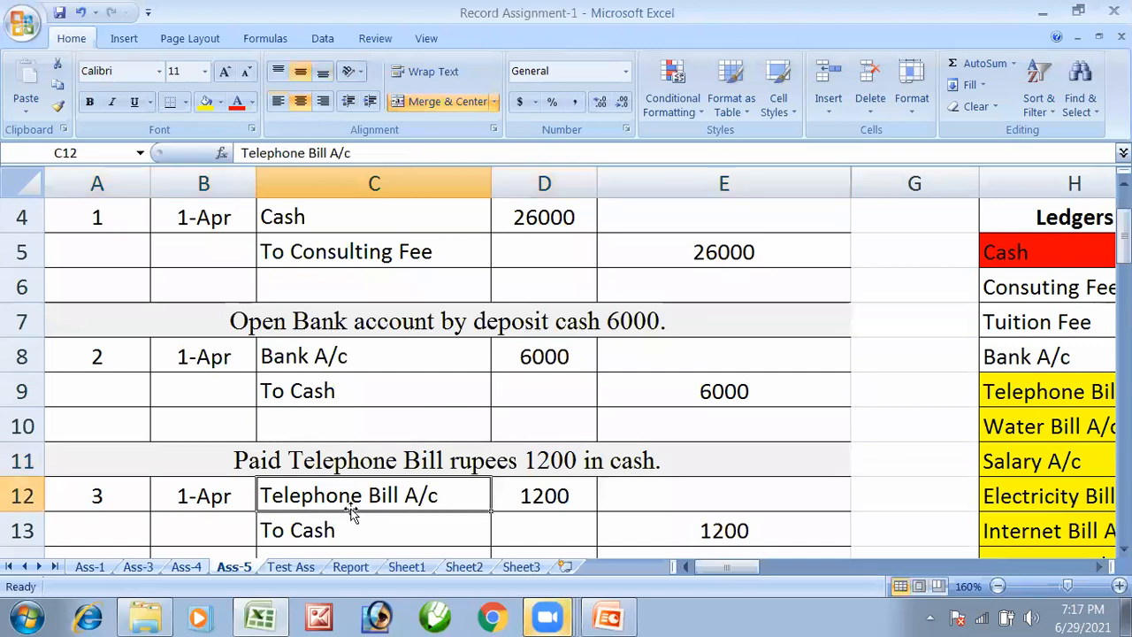
Step: Examine the payment transactions for salary in row 19 and water bill in row 27
scroll(351, 510, down, 2)
scroll(306, 402, down, 3)
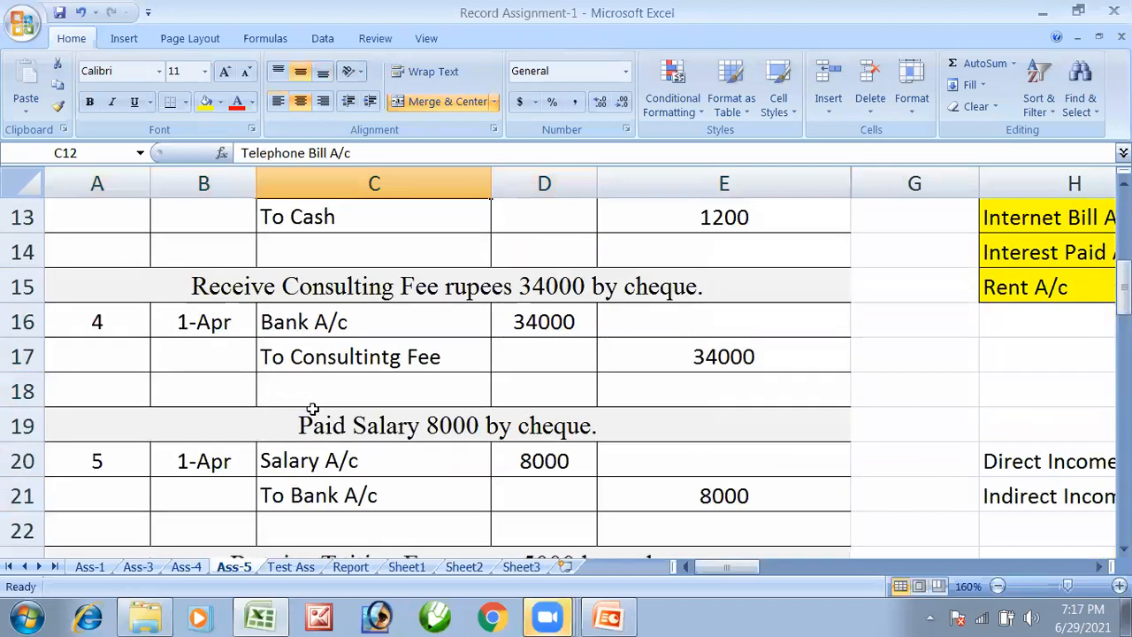
click(362, 423)
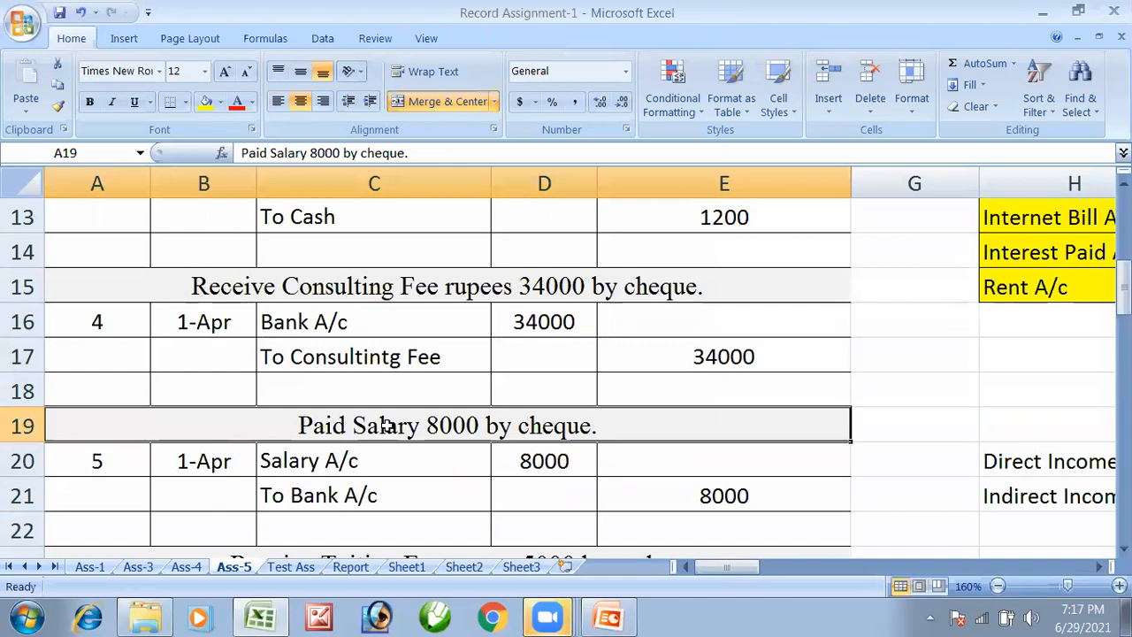
scroll(482, 491, down, 2)
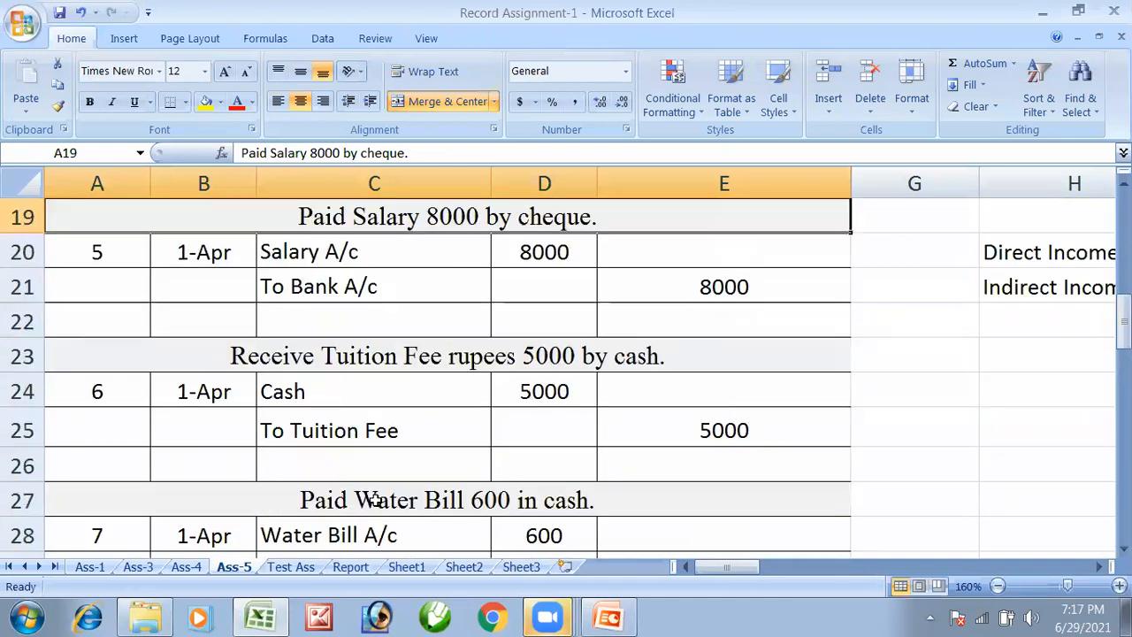
scroll(365, 500, down, 1)
click(412, 397)
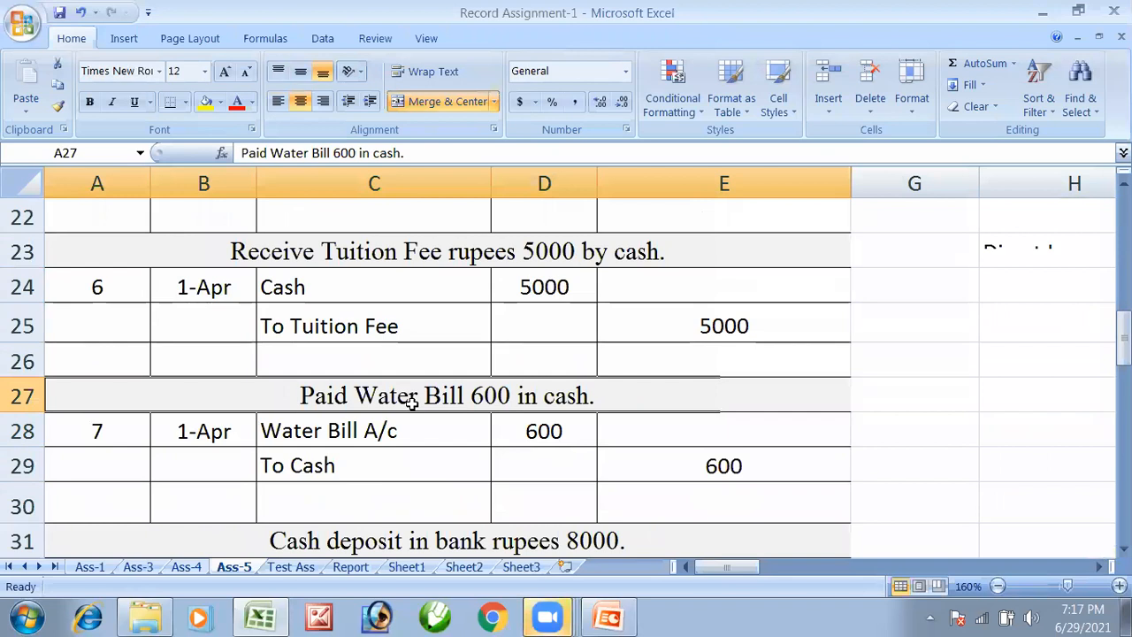
Step: Examine the electricity bill payment in row 39 and the Internet Bill A/c entry in row 44
scroll(412, 403, down, 3)
scroll(413, 402, down, 1)
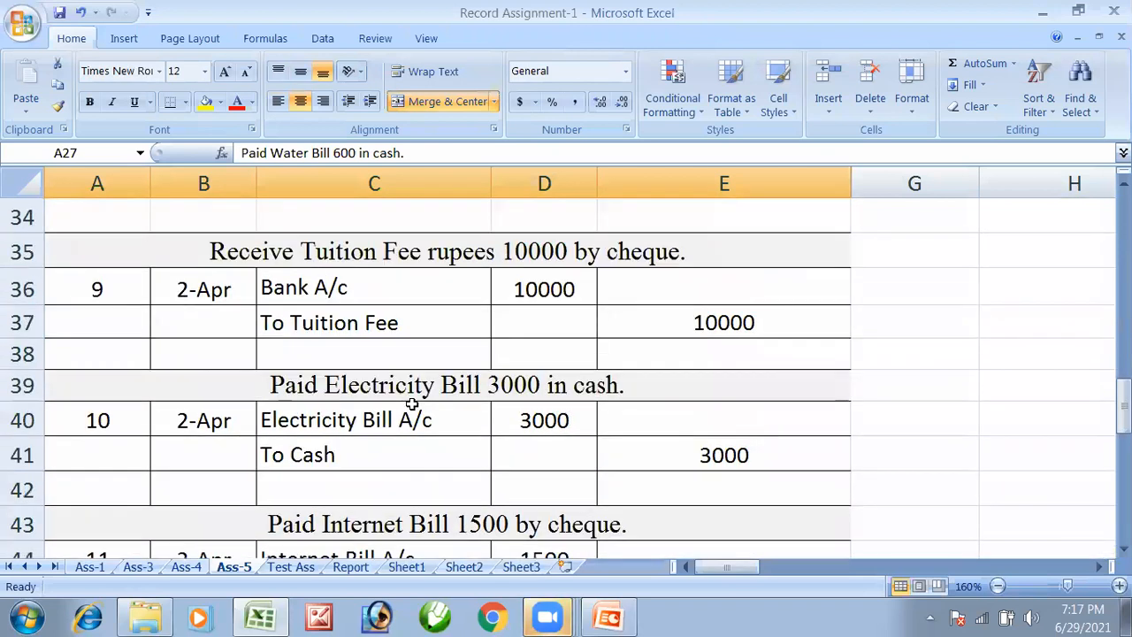
click(374, 384)
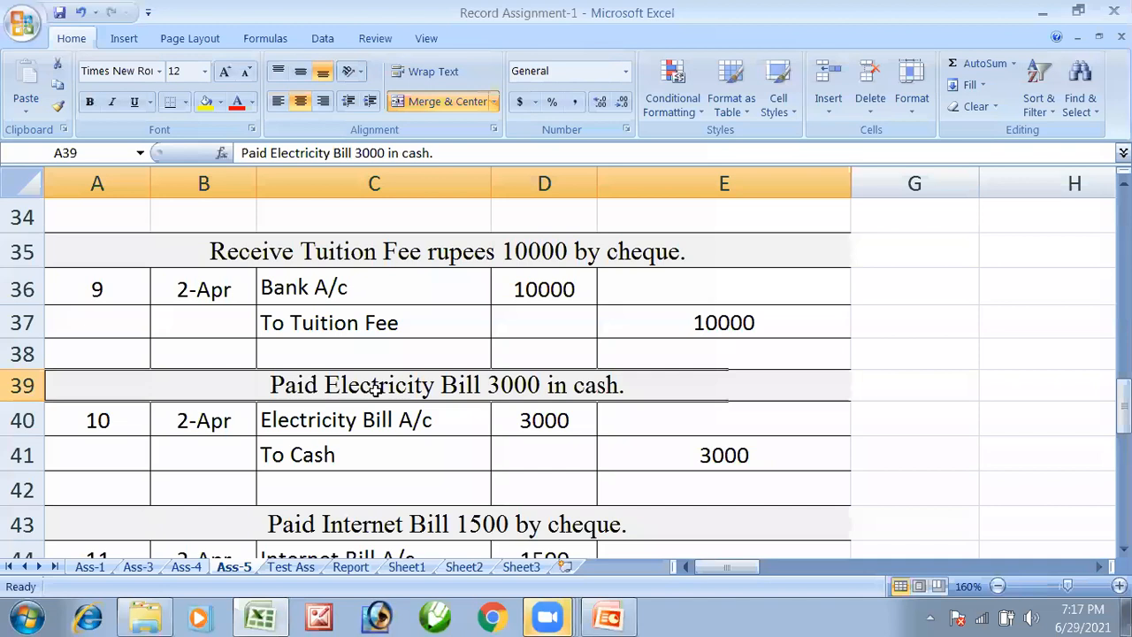
scroll(374, 390, down, 2)
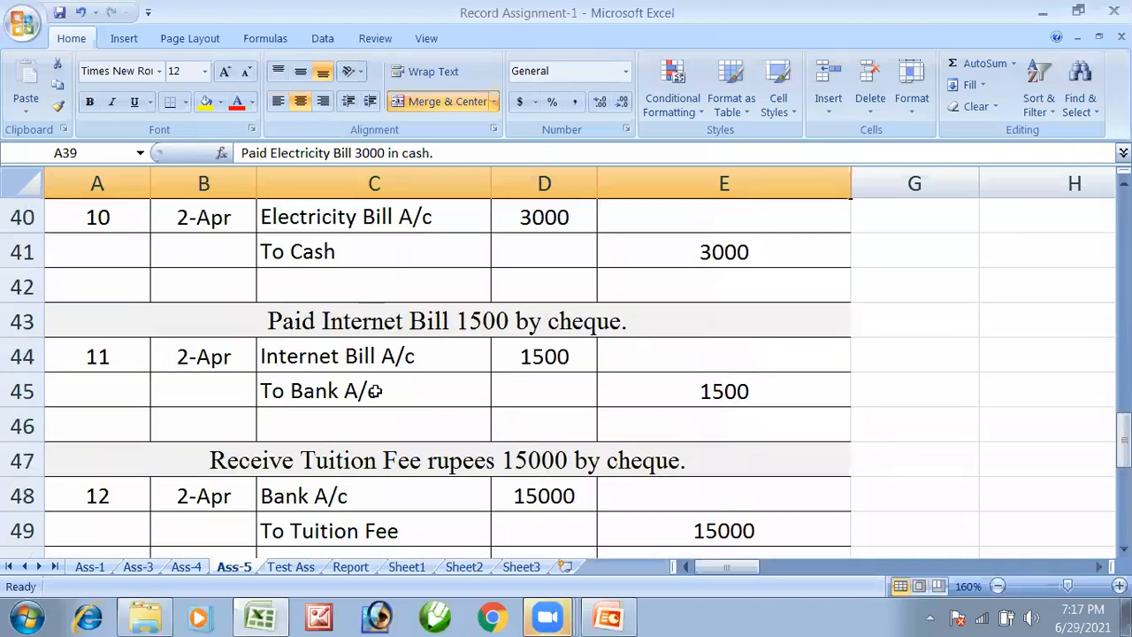
click(377, 343)
Step: Examine the rent payment in row 55 and the interest payment in row 59
scroll(397, 389, down, 3)
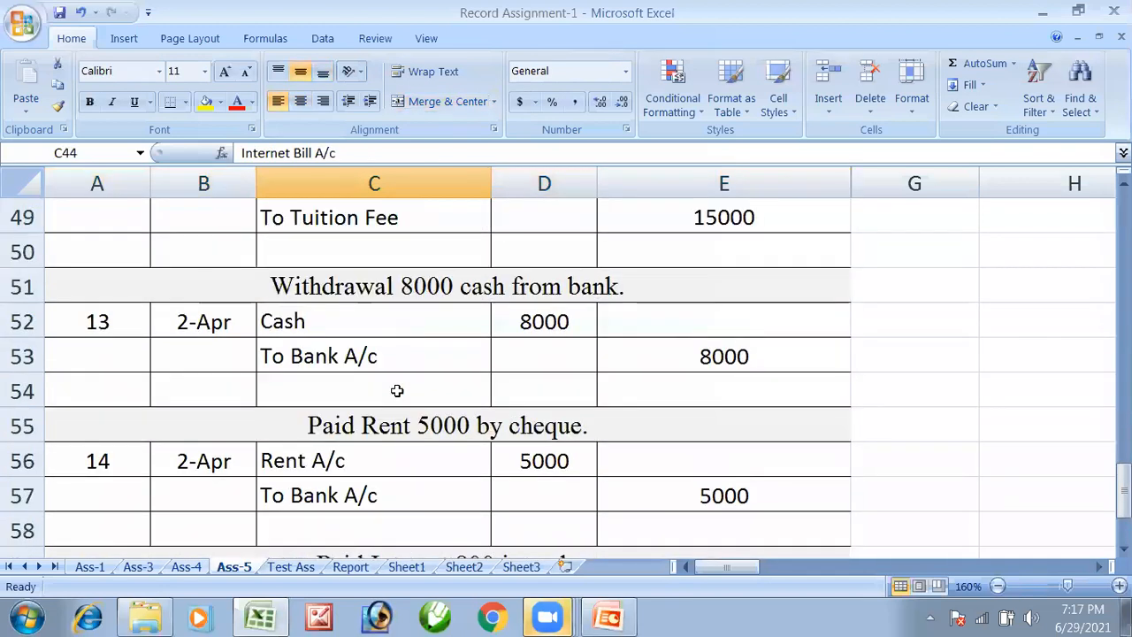
click(379, 428)
scroll(378, 431, down, 2)
ctrl+click(405, 356)
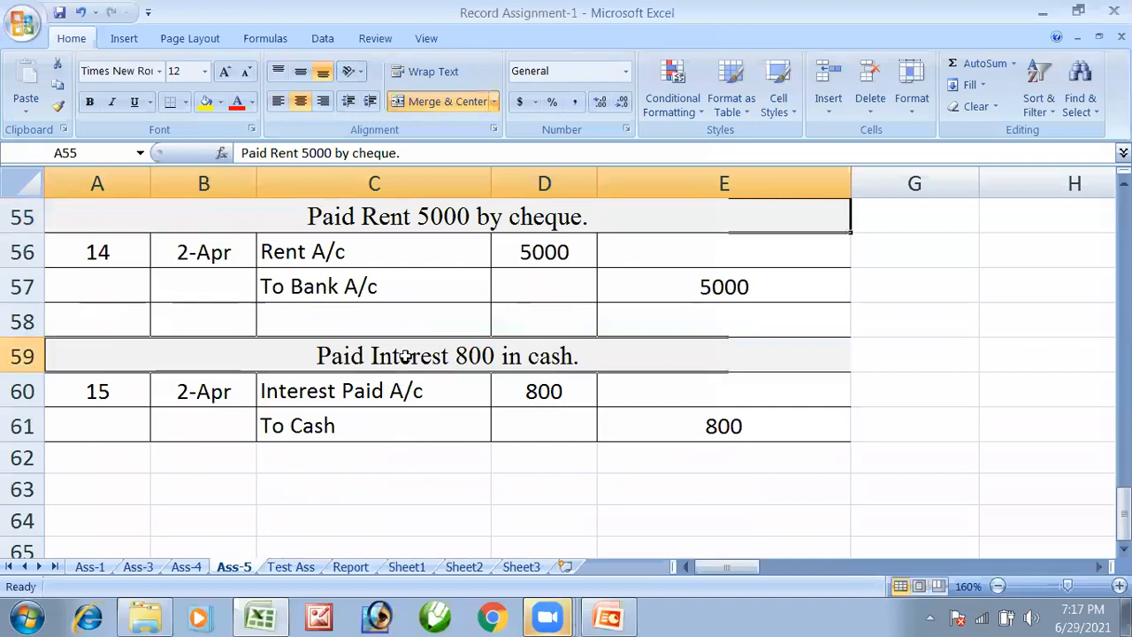
Step: Return to the beginning of the sheet and unhide the voucher type column F beside column E
scroll(404, 355, up, 1)
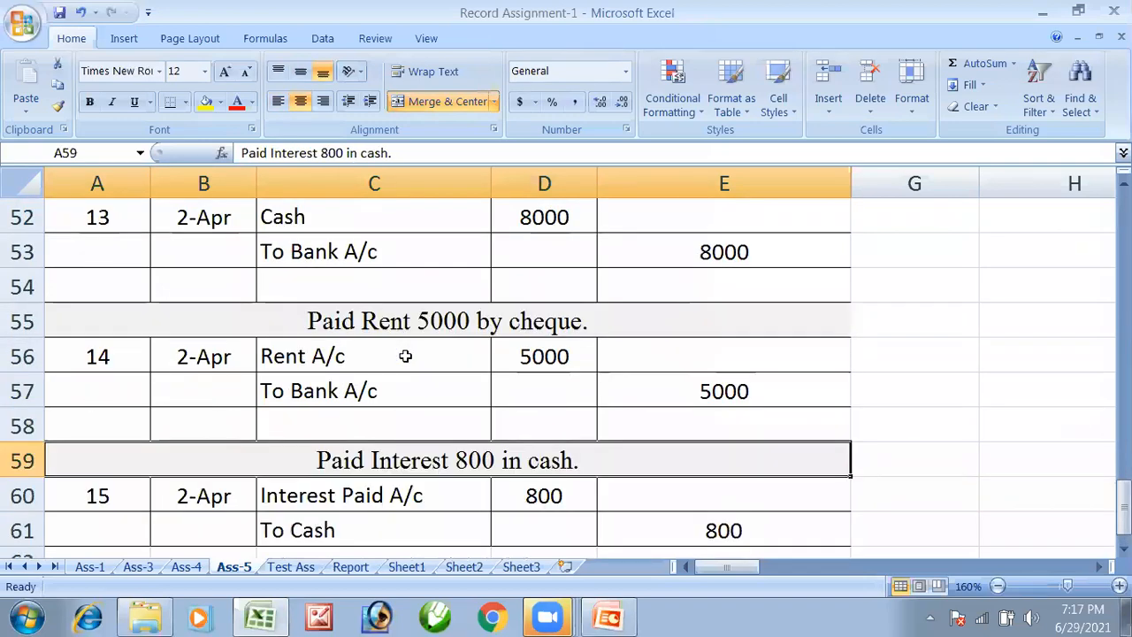
scroll(404, 355, up, 17)
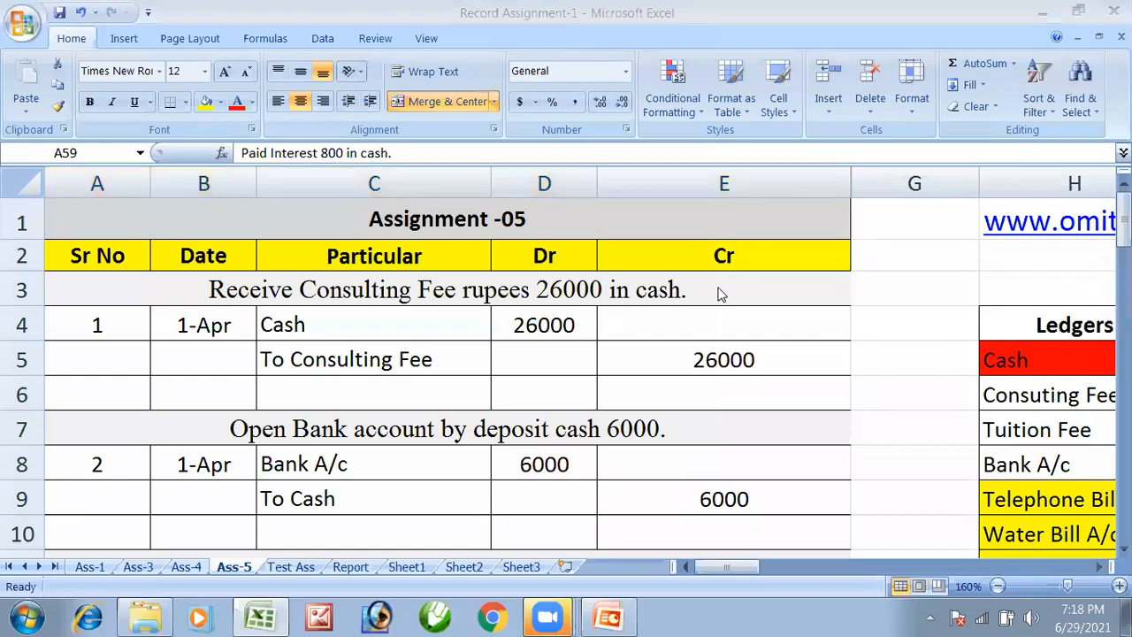
drag(852, 177, 1007, 187)
Step: Check the voucher types in column F against the transactions down to cell F60, and return to the first rows
scroll(897, 392, down, 8)
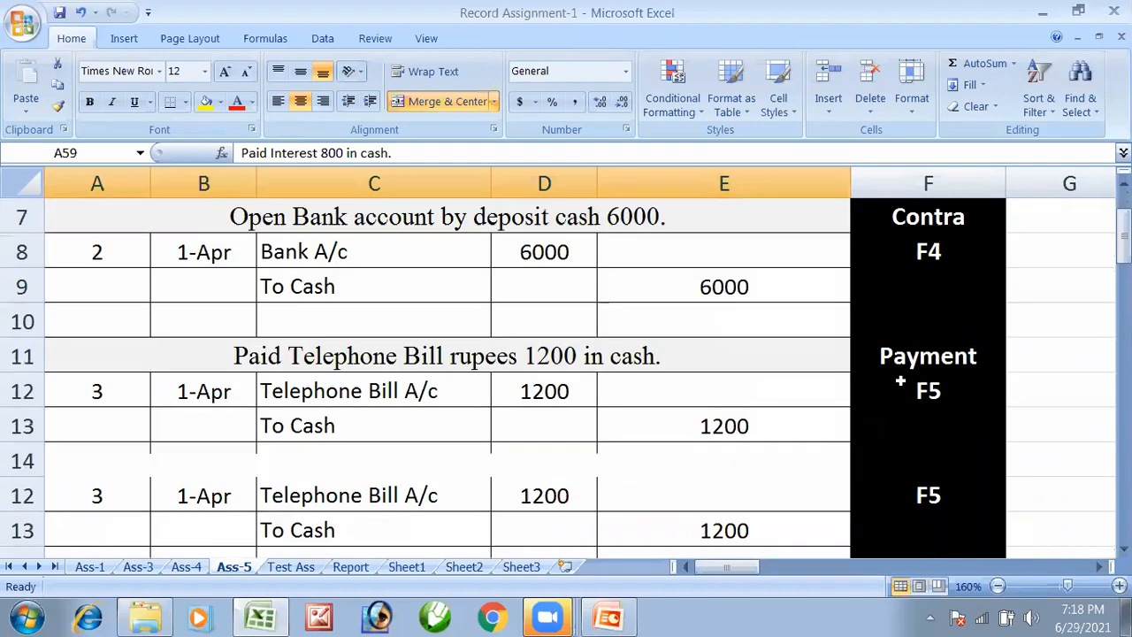
scroll(911, 443, down, 11)
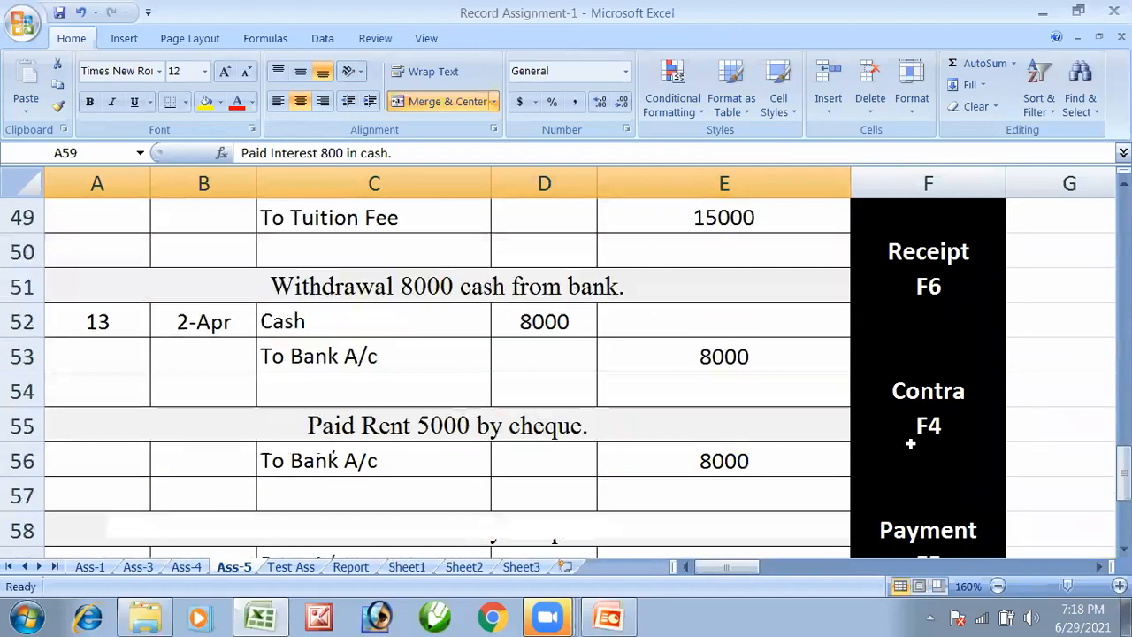
click(937, 292)
scroll(937, 291, up, 18)
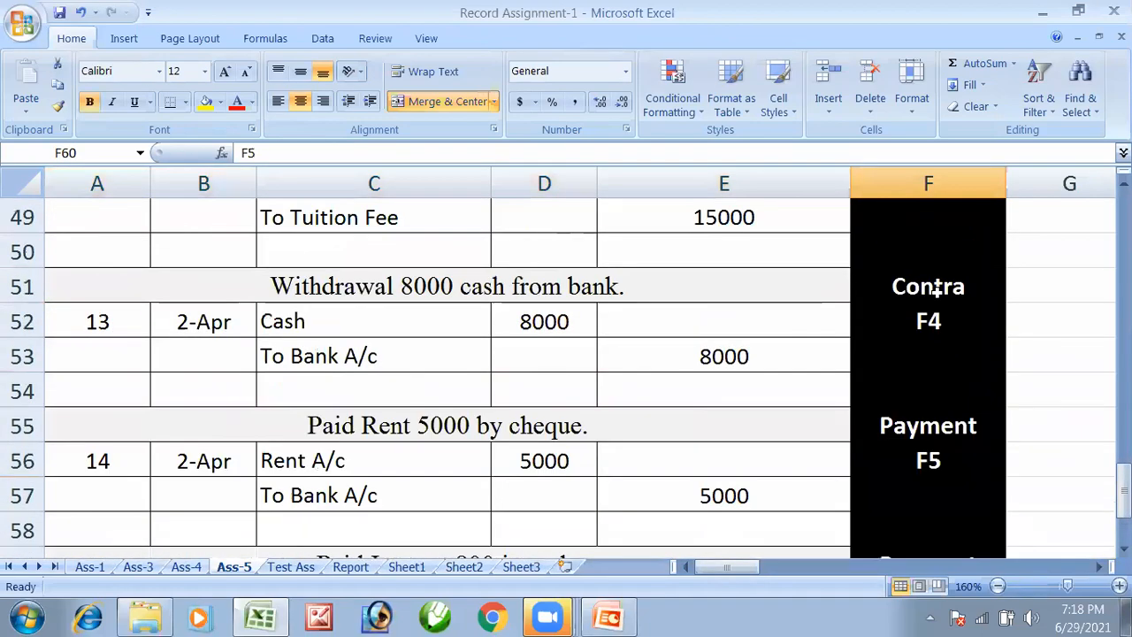
Step: Review the first transaction in row 3 against its Receipt voucher in cell F3 and the shortcut in F4
scroll(936, 293, up, 1)
click(936, 294)
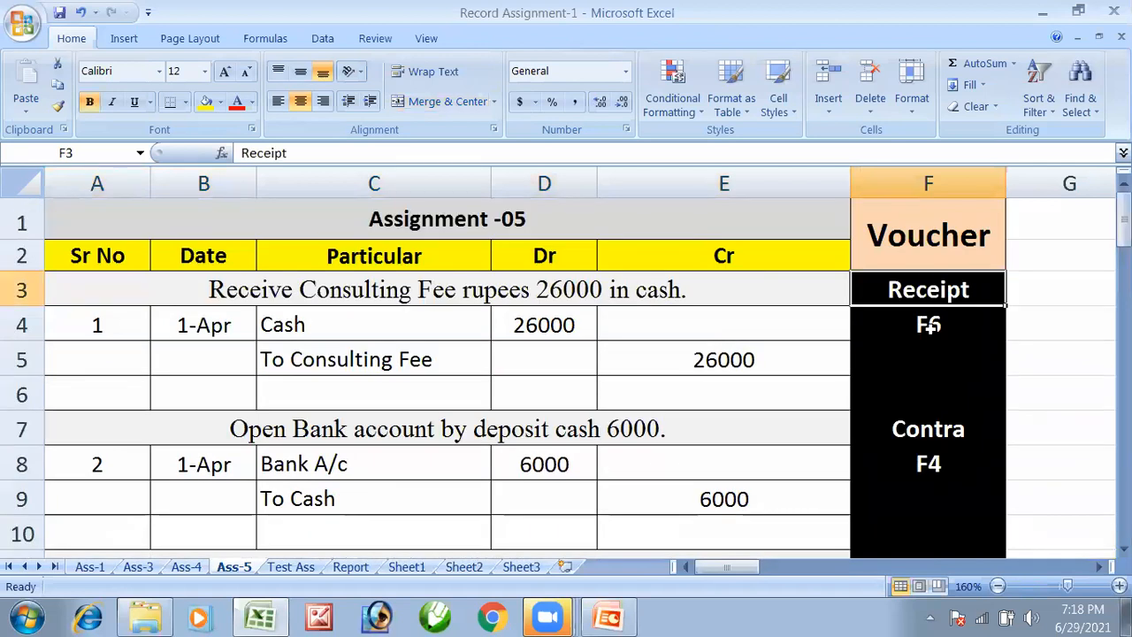
click(936, 326)
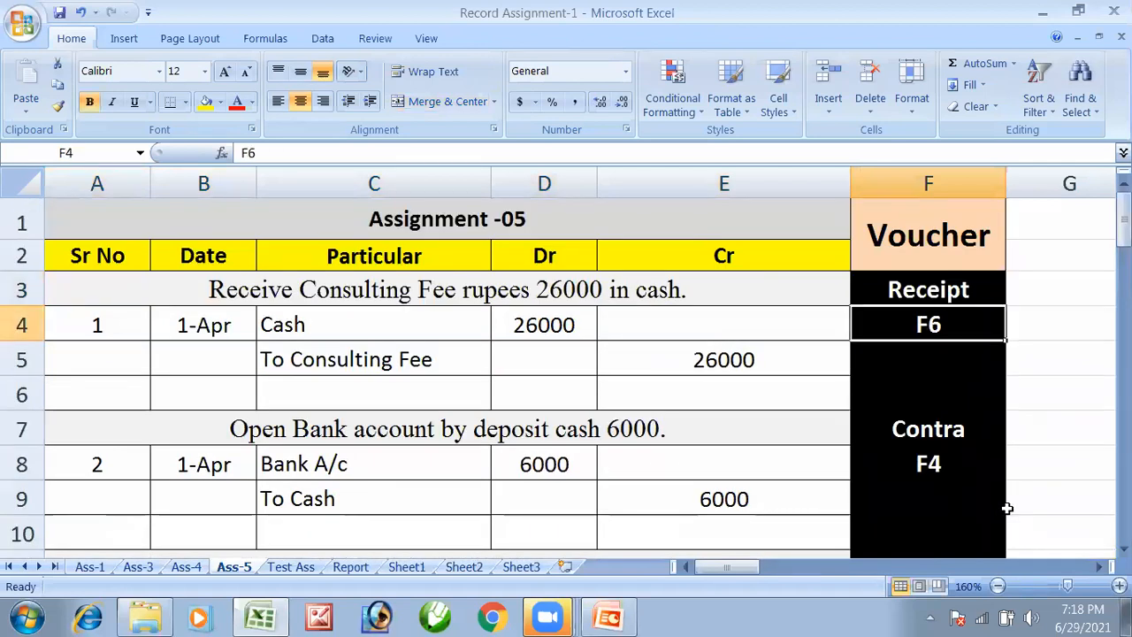
key(alt+Tab)
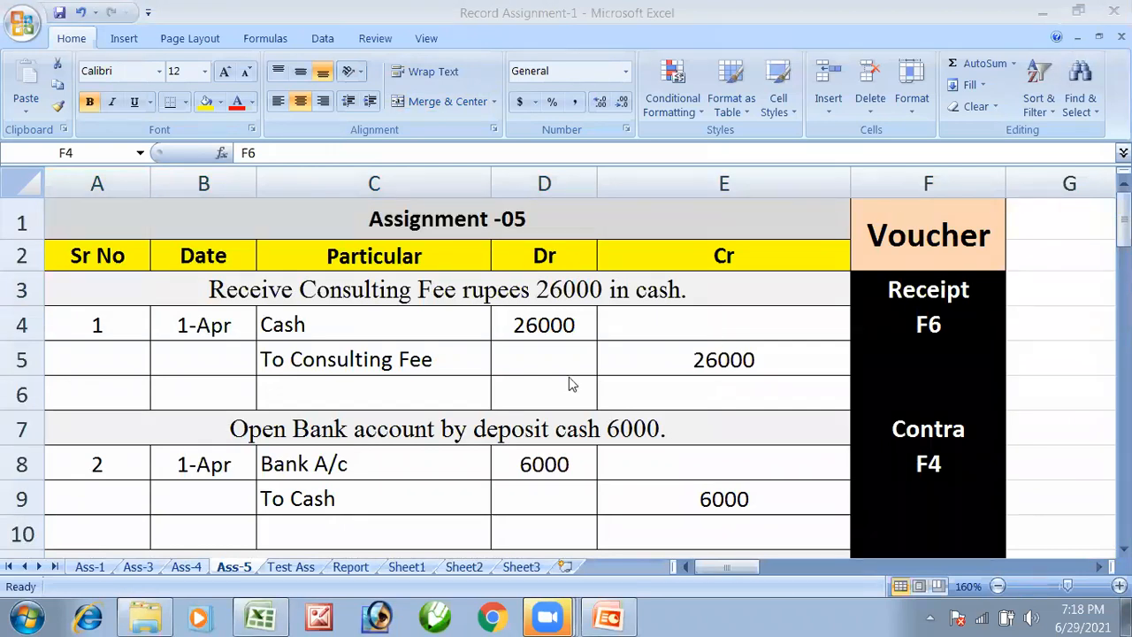
key(alt+Tab)
click(718, 299)
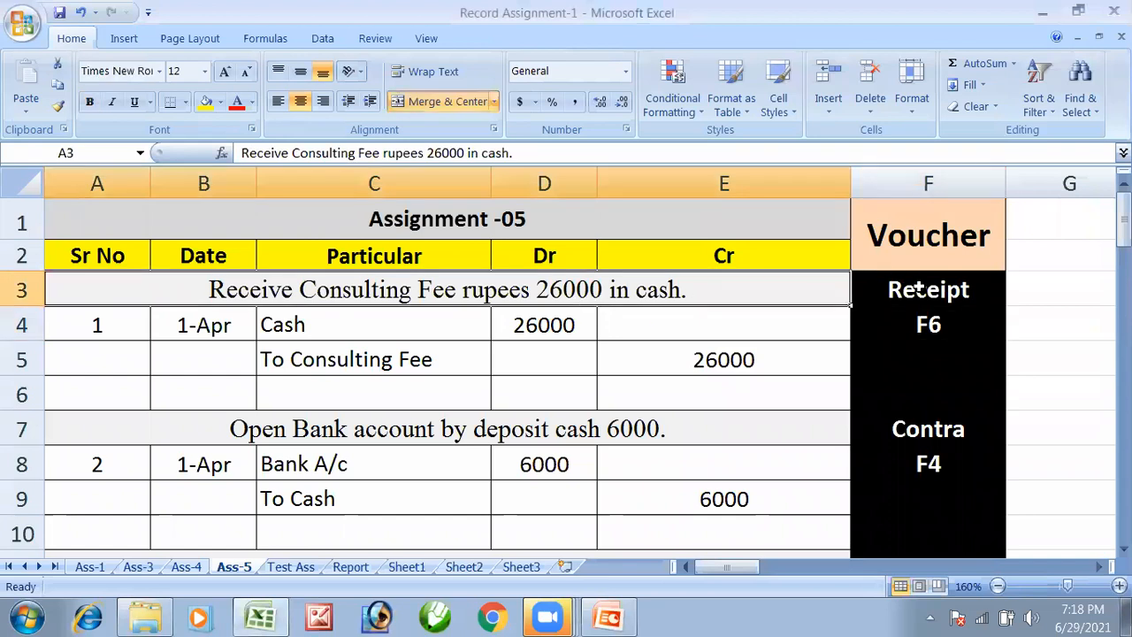
click(918, 290)
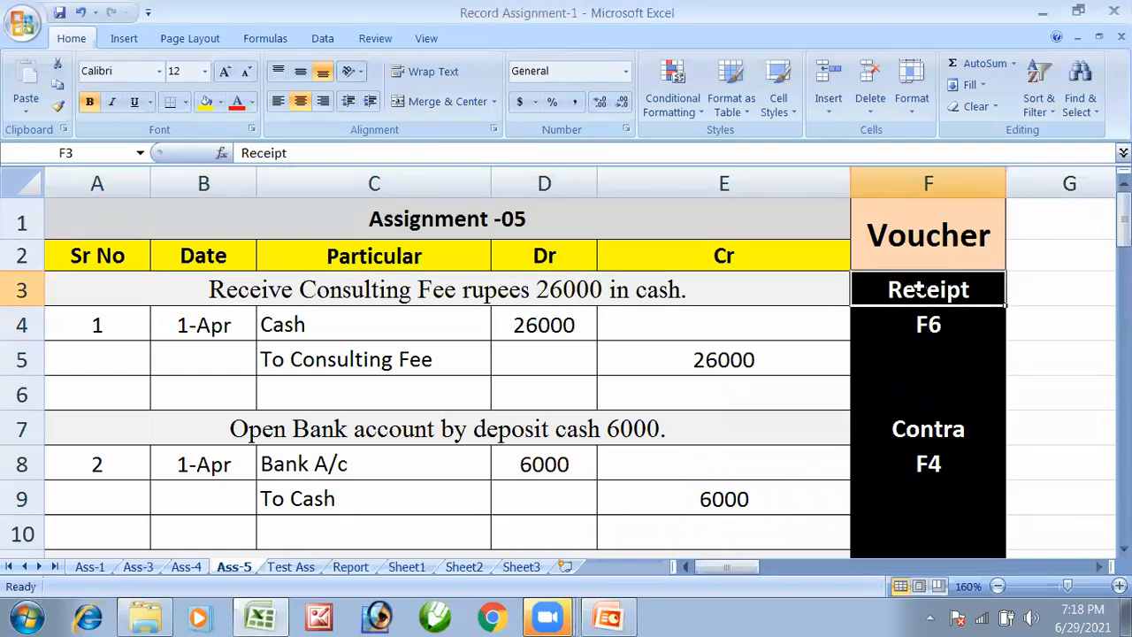
click(993, 604)
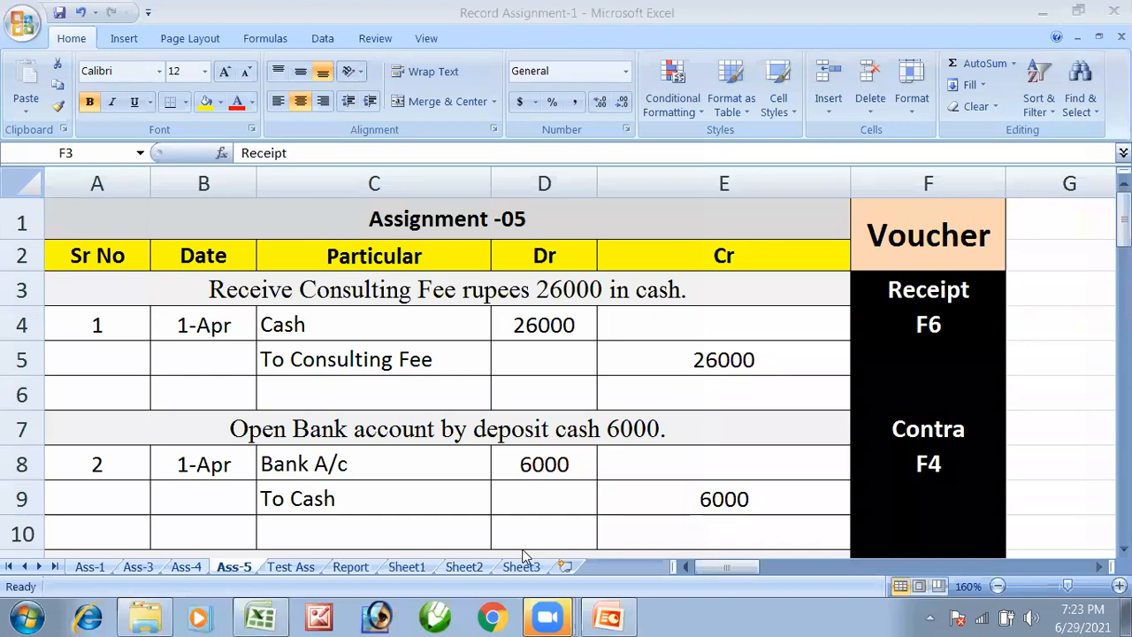
Step: Minimize the workbook and launch Tally.ERP 9 from the GST desktop shortcut
click(1043, 13)
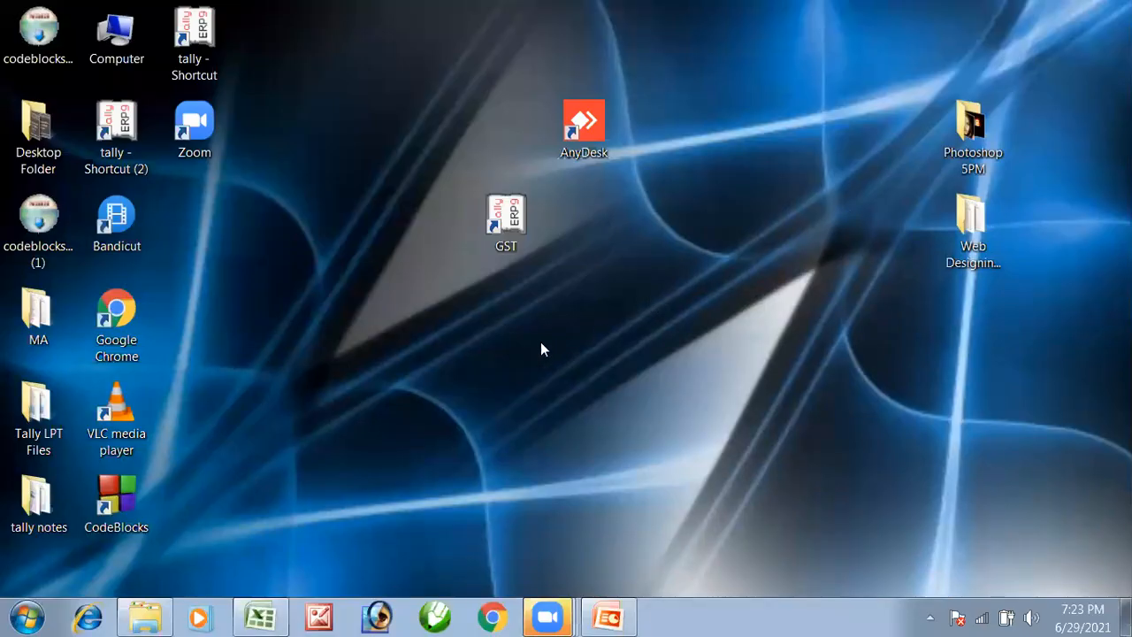
click(506, 223)
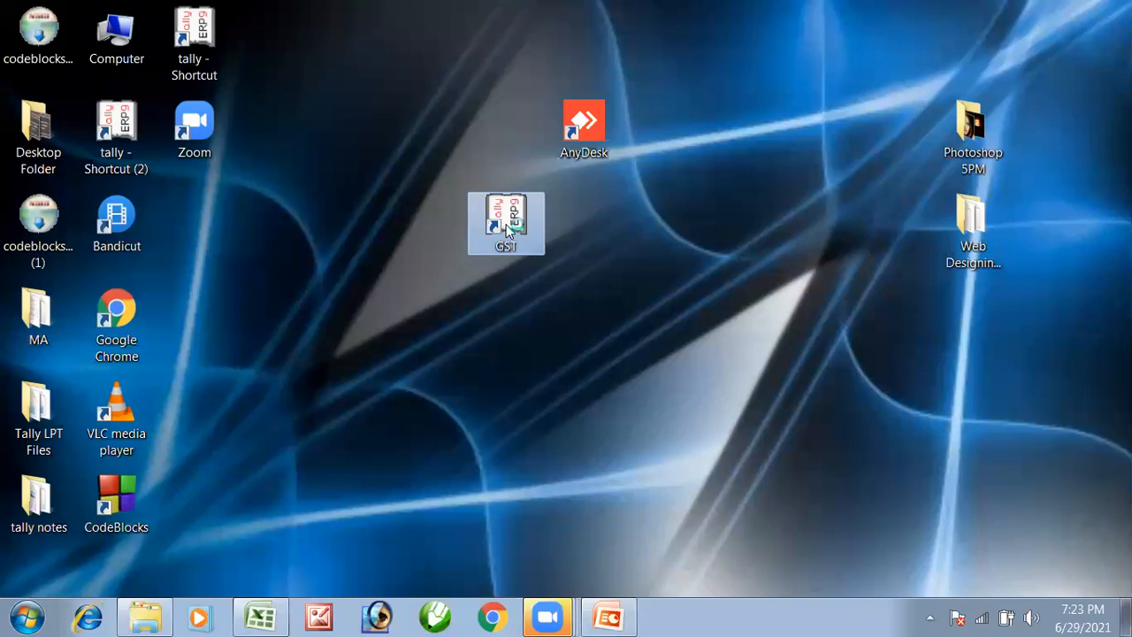
double_click(506, 223)
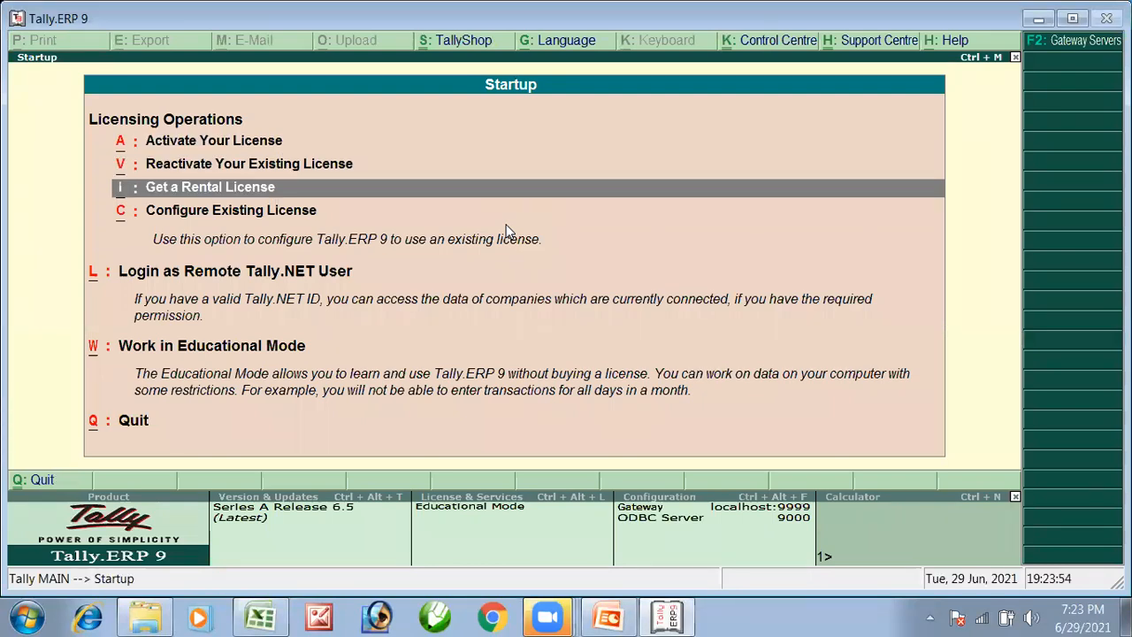
Step: Start working in Educational Mode from the Startup screen
key(Down)
key(Down)
key(Down)
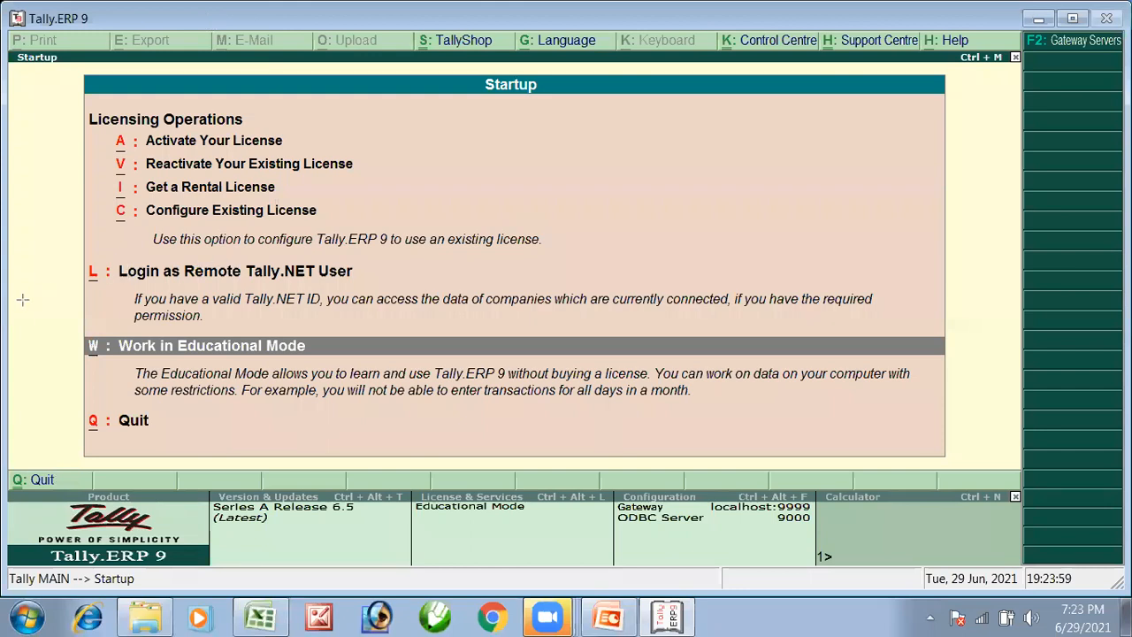
mouse_move(41, 322)
mouse_down()
mouse_move(271, 375)
mouse_move(360, 370)
mouse_up()
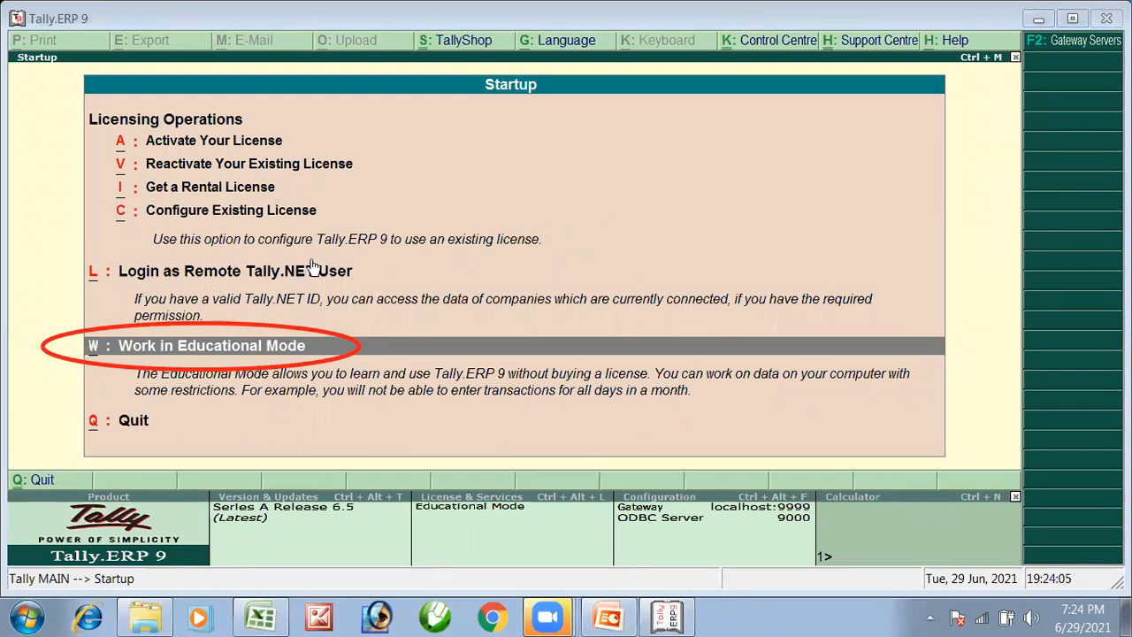
click(407, 347)
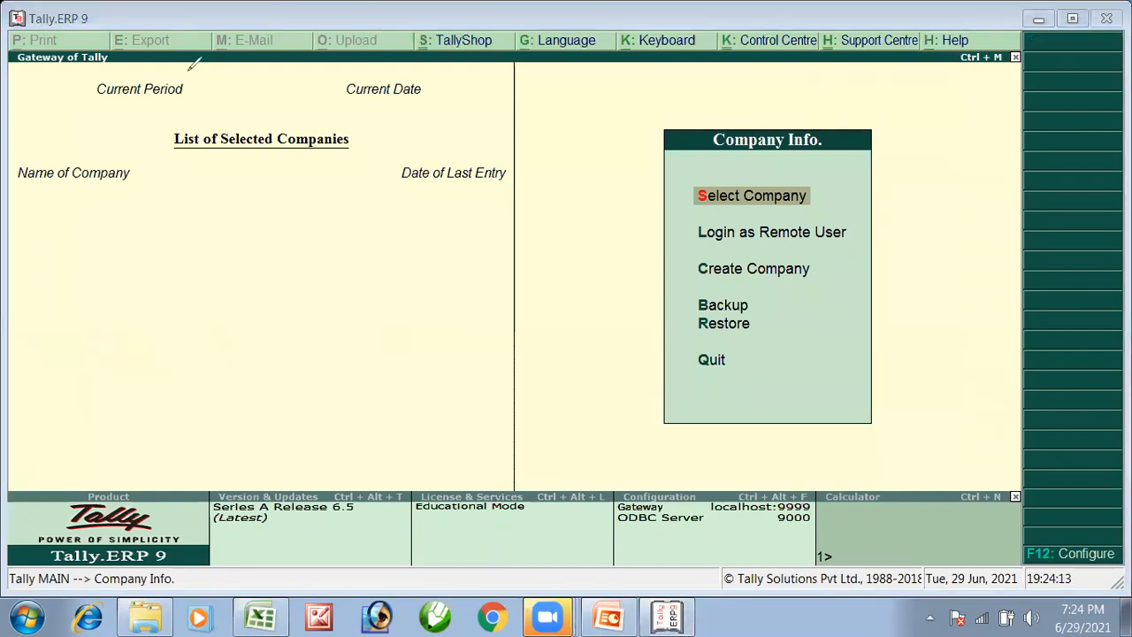
Step: Start creating a company and name it 7 PM Assignment 05 with Voucher
drag(121, 329, 692, 270)
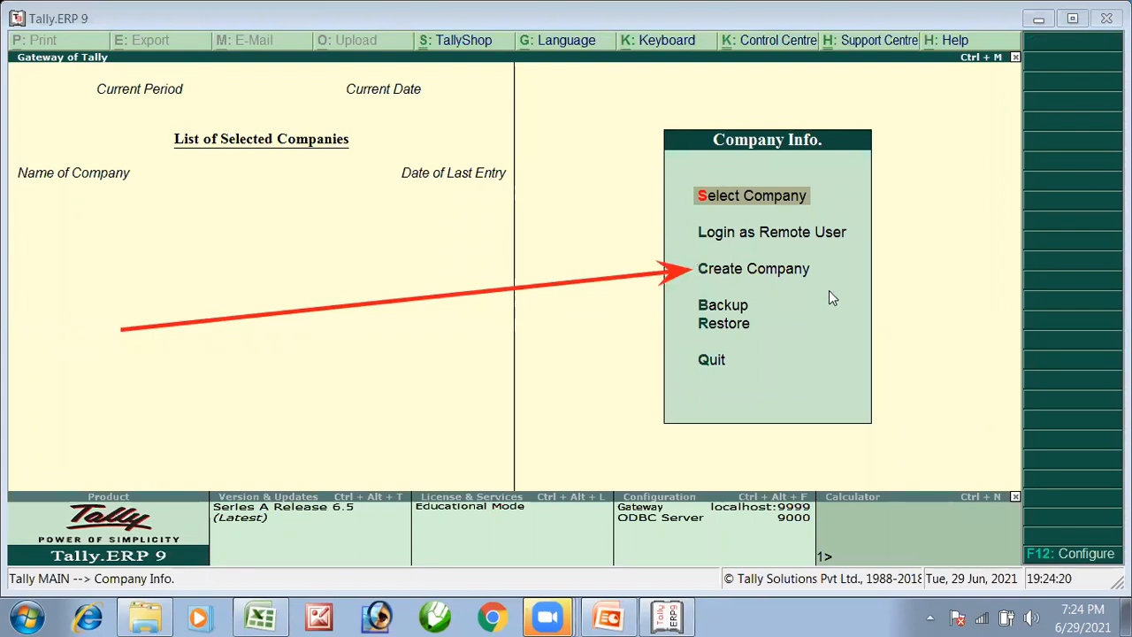
key(Down)
key(Down)
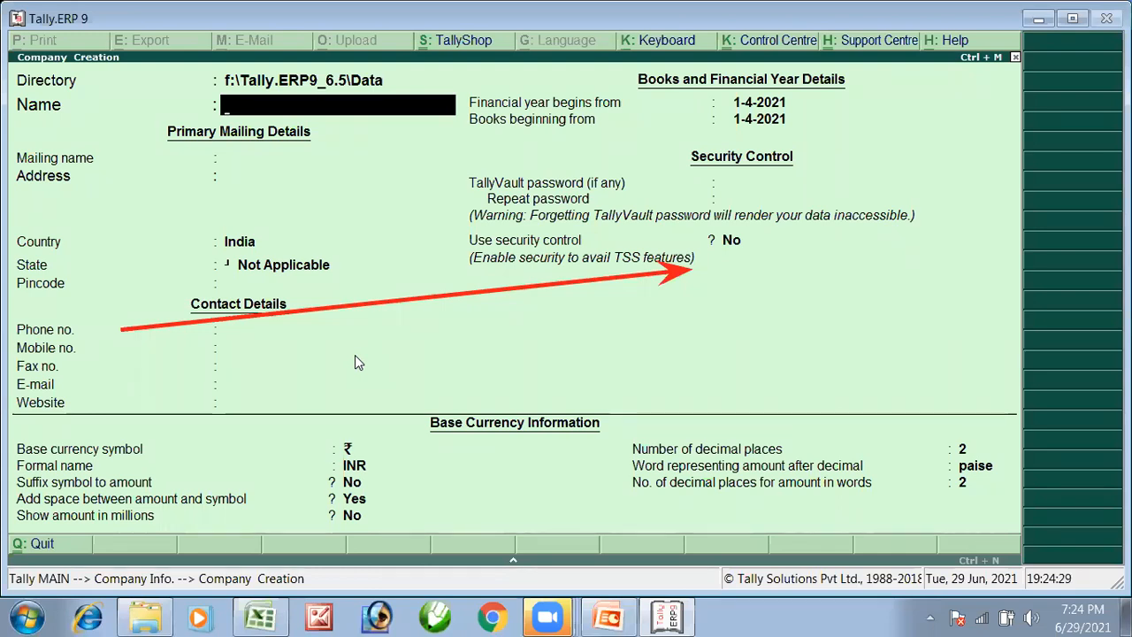
text(7)
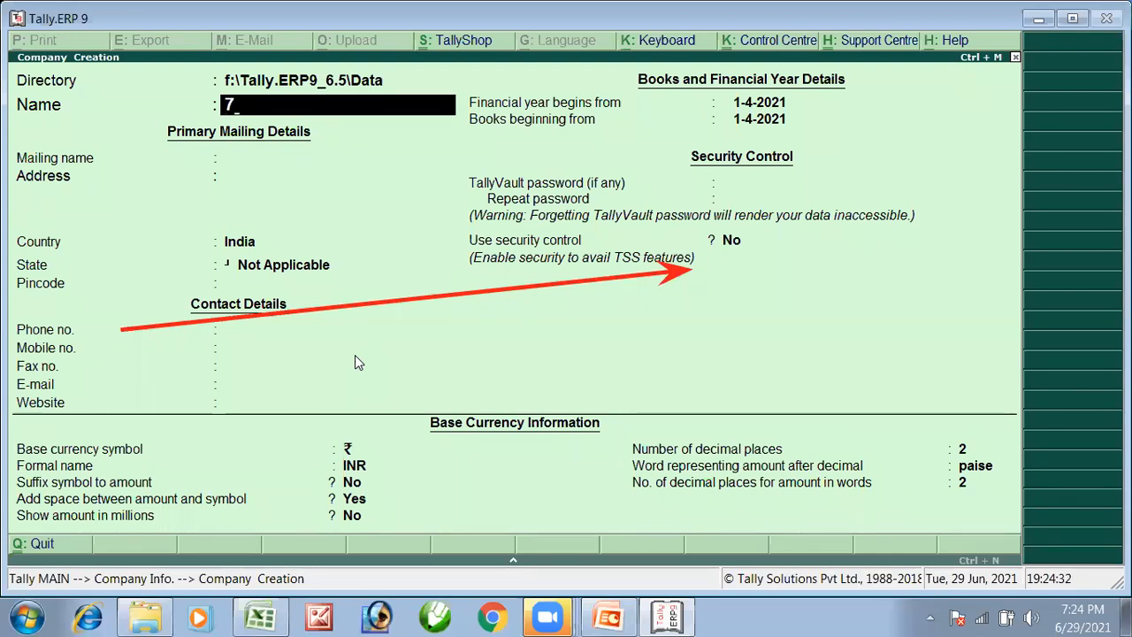
text( PM )
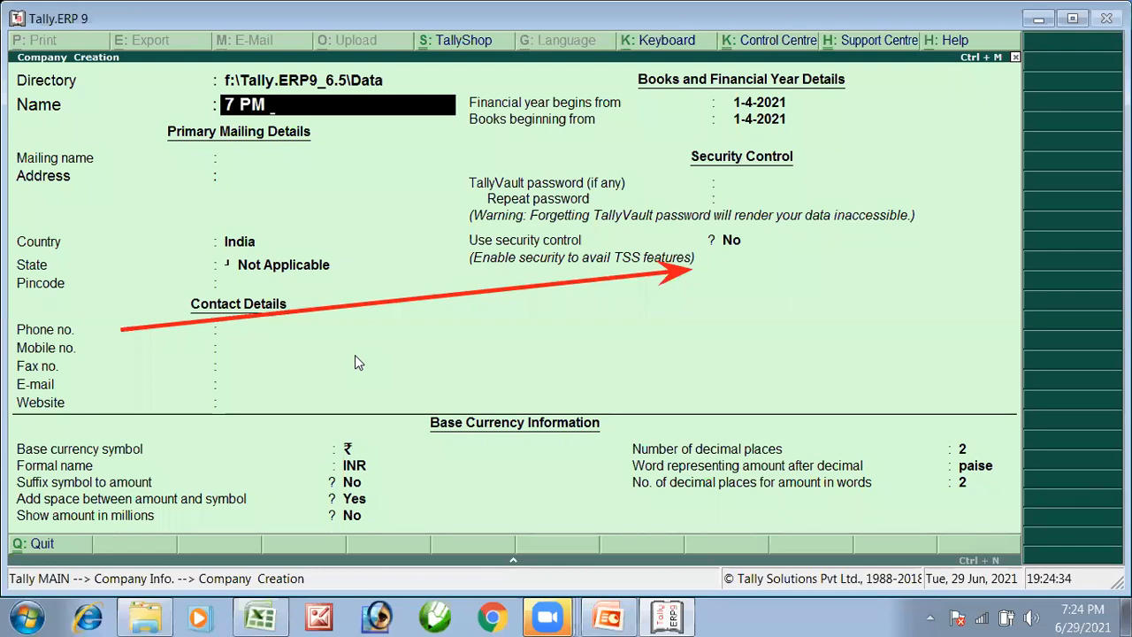
text(Assignment 05)
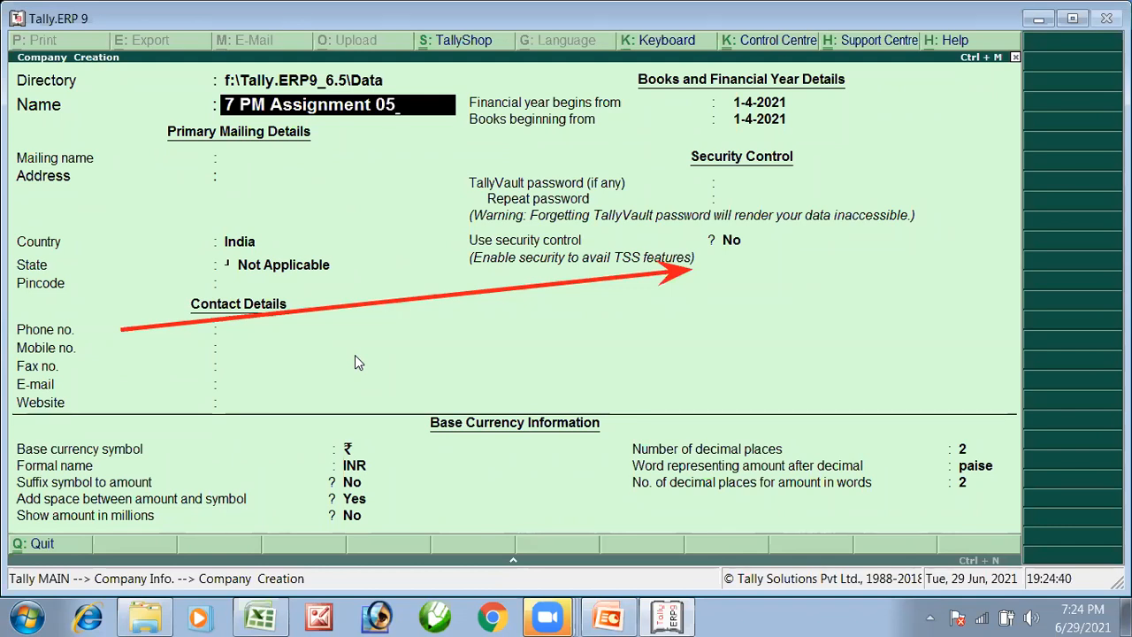
text( with Vouch)
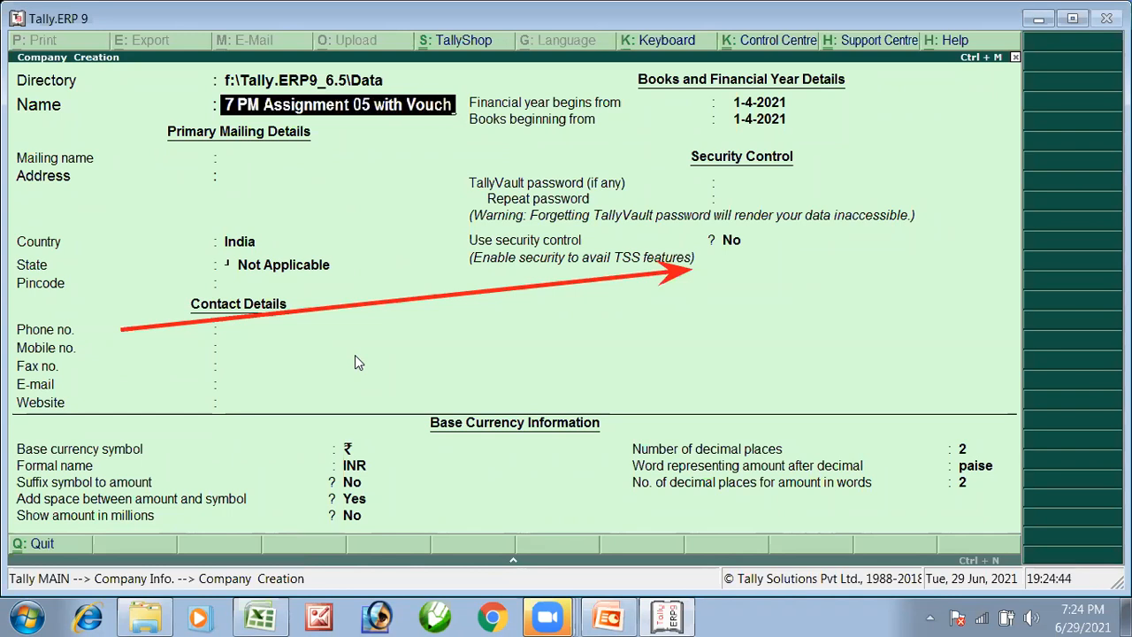
text(er)
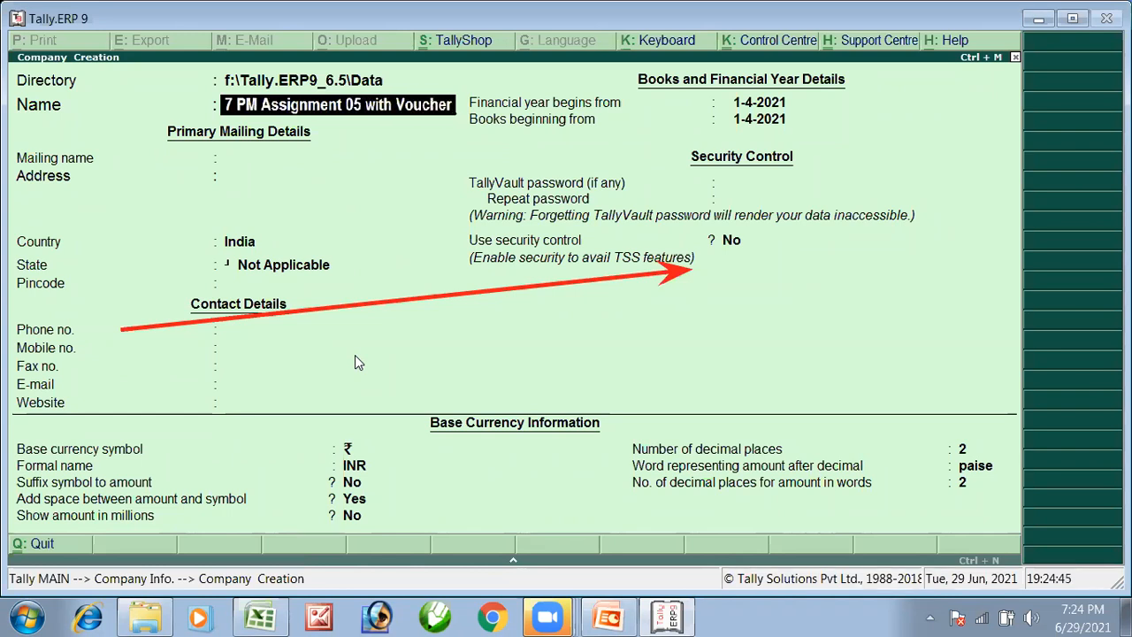
key(Return)
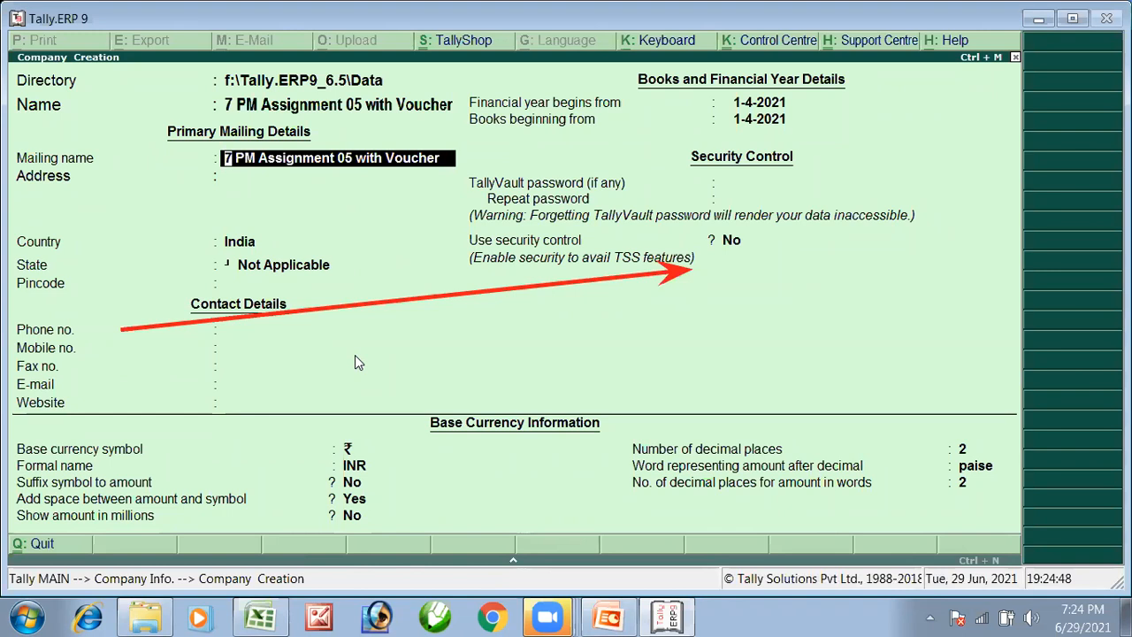
Step: Keep the same mailing name with no address, and set the company's state to Uttar Pradesh
key(Return)
key(Return)
key(Return)
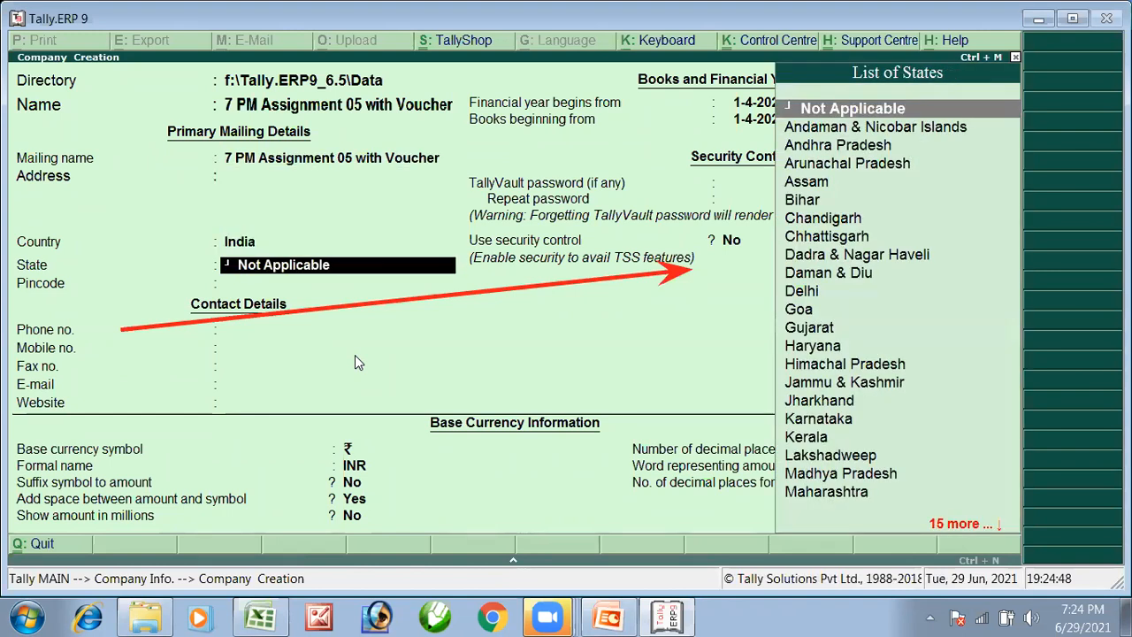
text(U)
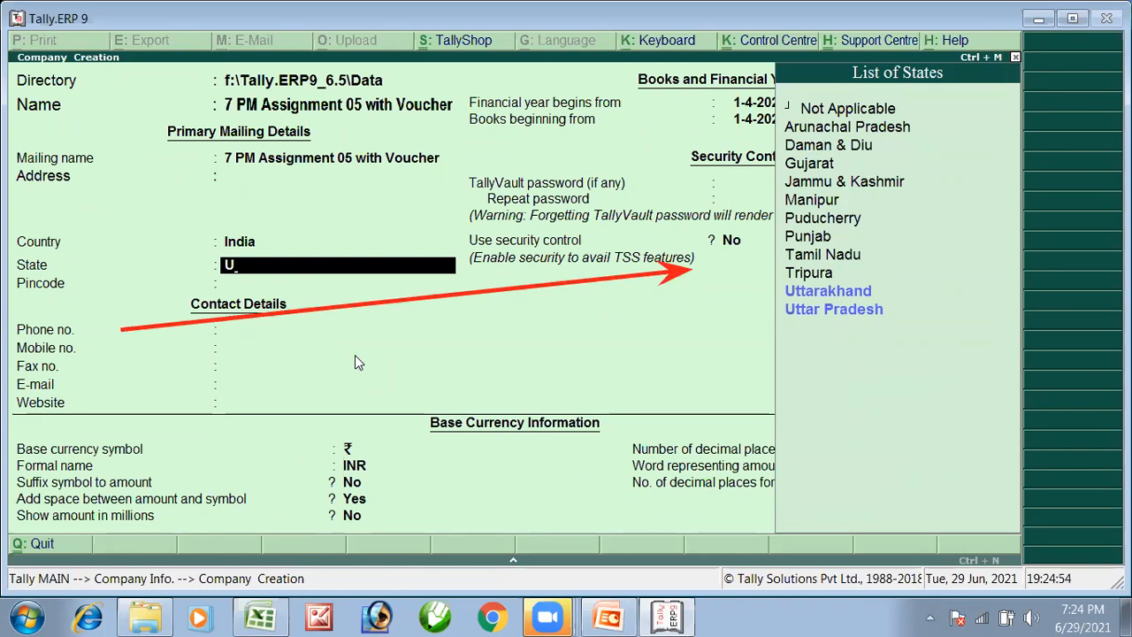
key(Down)
key(Return)
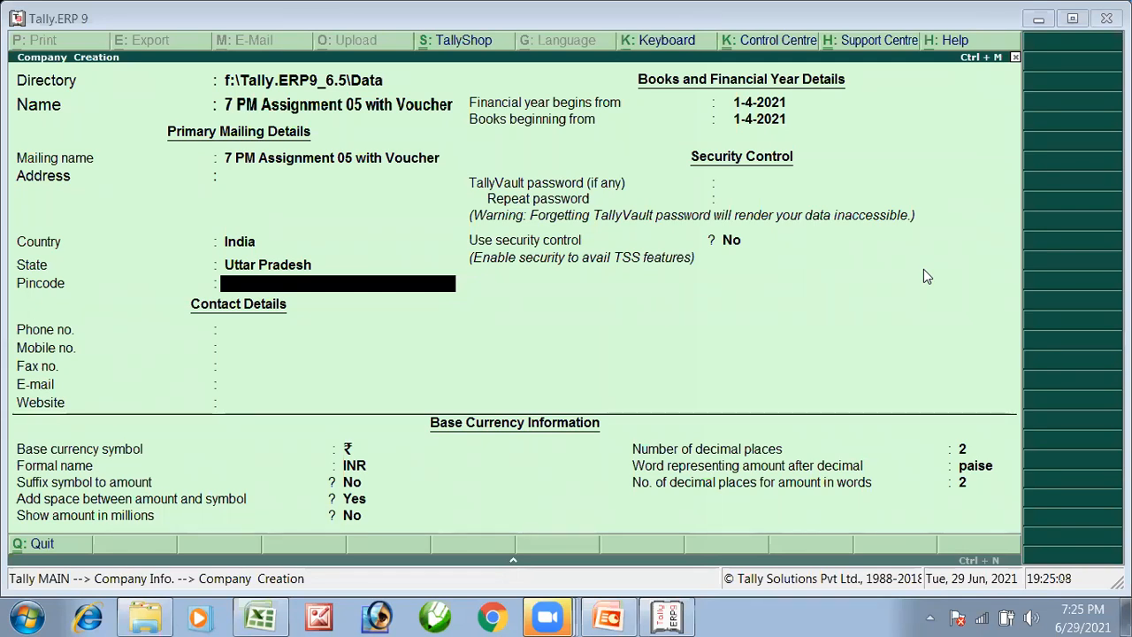
Step: Leave the pincode and contact details empty, keep the default financial year, security and currency settings, and accept the company creation
click(405, 331)
key(Return)
key(Return)
key(Return)
key(Return)
key(Return)
key(Return)
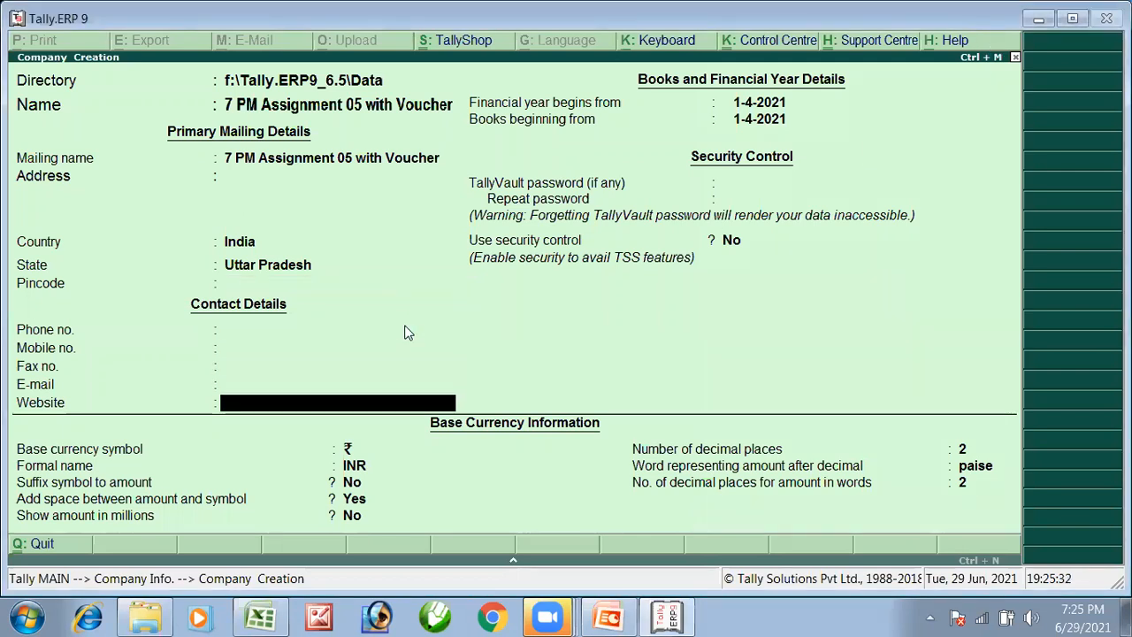
key(Return)
key(Return)
key(Return)
key(Return)
key(Return)
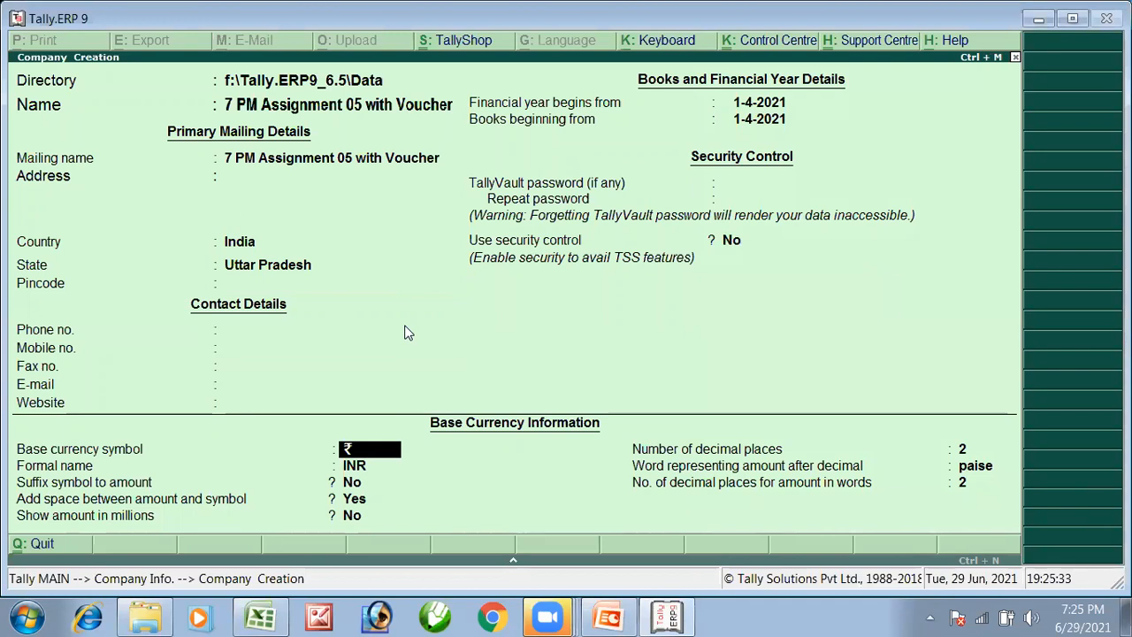
key(Return)
key(Return)
key(Return)
key(Return)
key(Return)
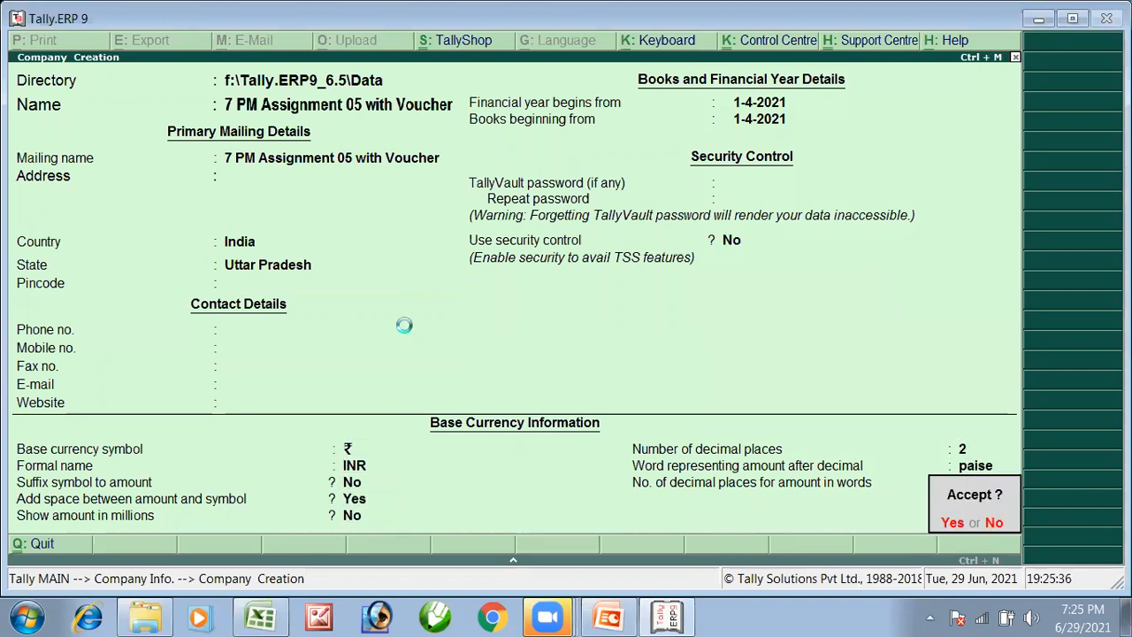
key(Return)
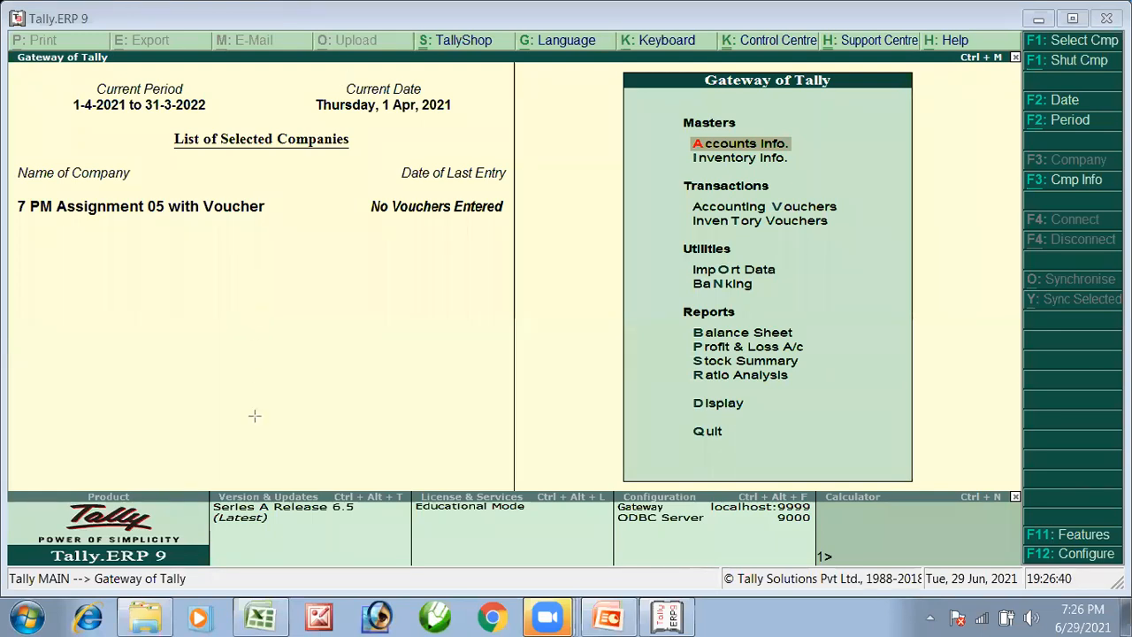
Step: View the Ledgers options under Accounts Info. and return to the Gateway of Tally
mouse_move(118, 308)
mouse_down()
mouse_move(467, 222)
mouse_move(675, 152)
mouse_up()
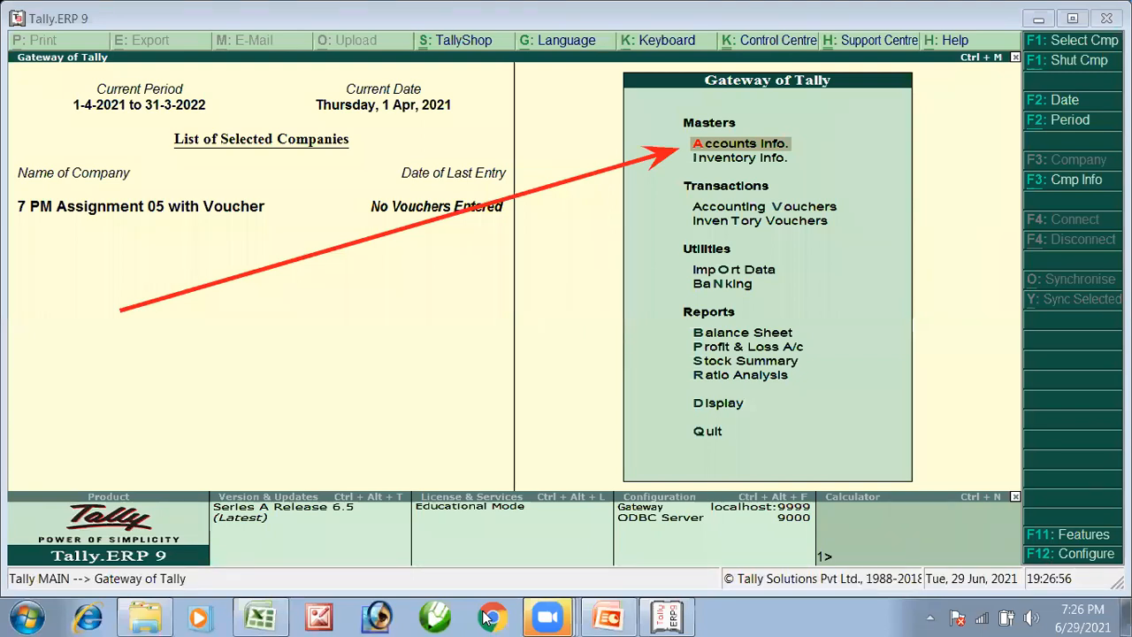
click(759, 151)
key(Down)
key(Return)
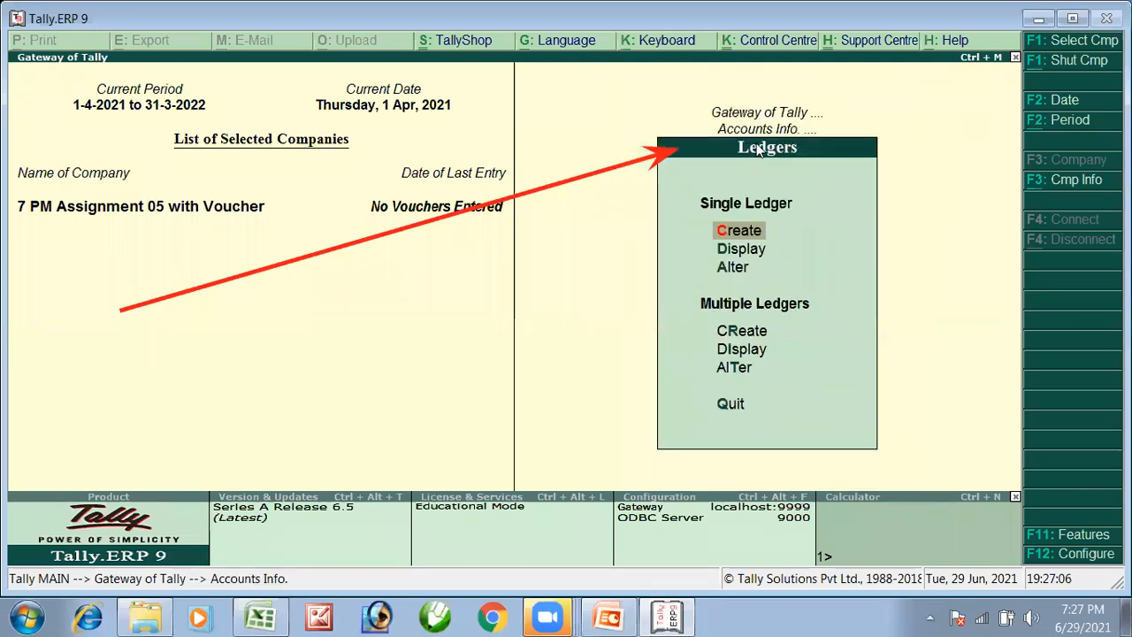
key(Escape)
key(Escape)
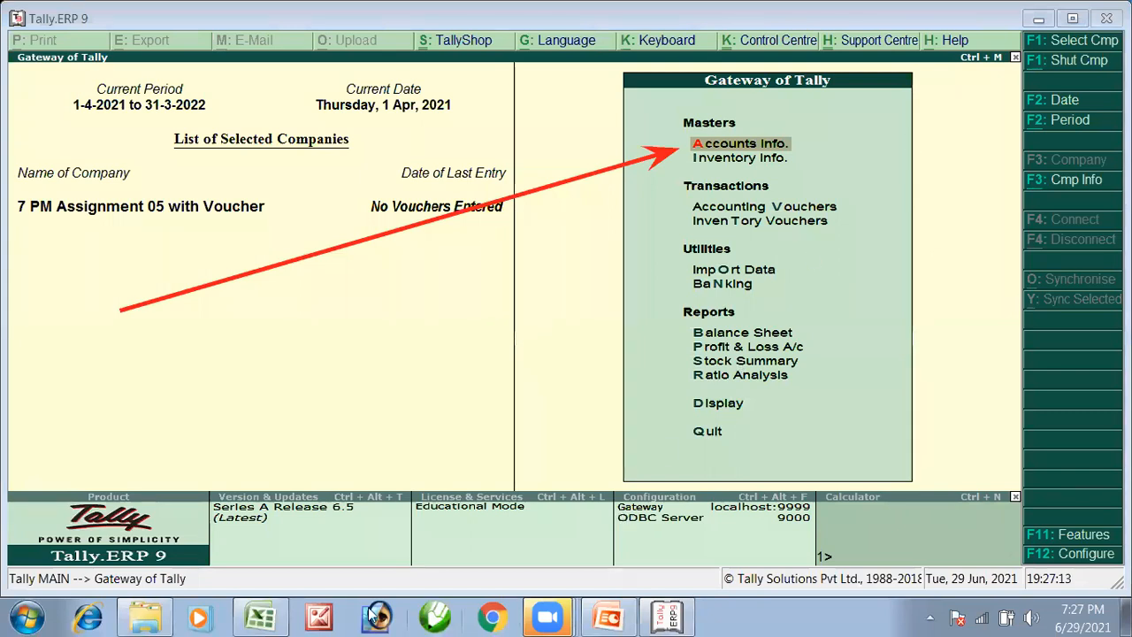
Step: Switch to Excel and examine the ledgers in column H with their groups in column I, including the Indirect Expenses ledgers in rows 9 to 15
click(258, 617)
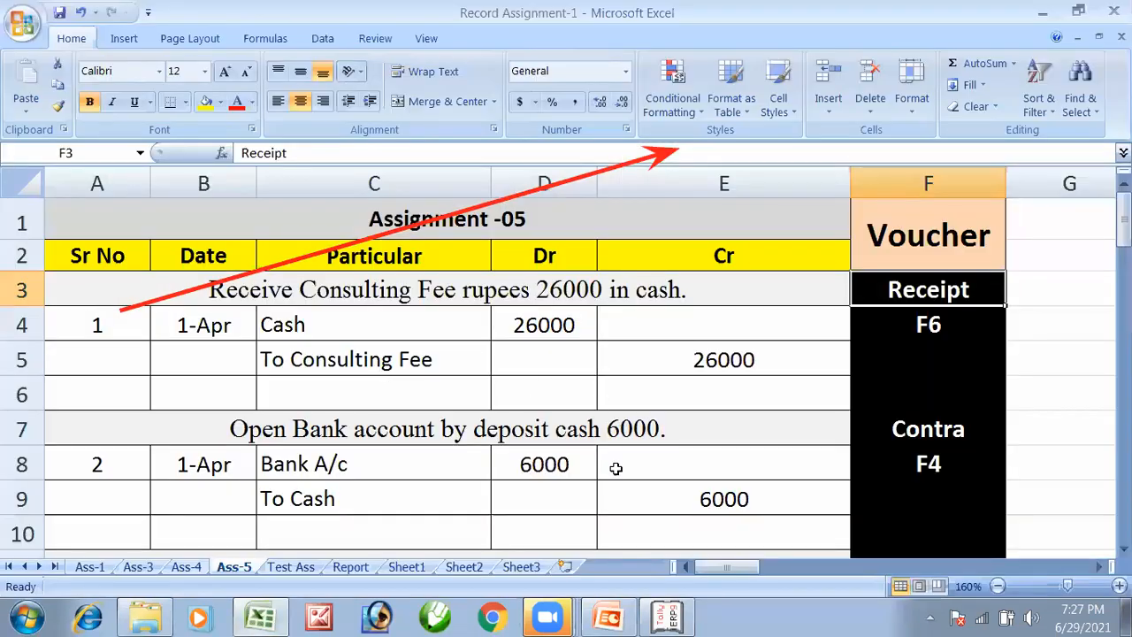
scroll(609, 380, down, 3)
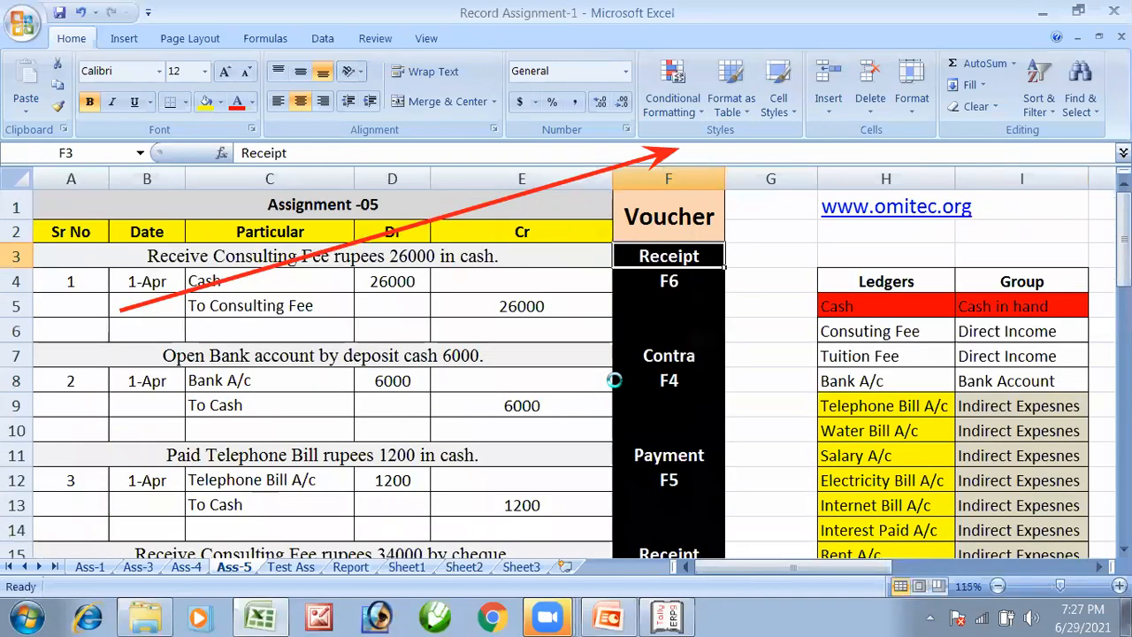
click(774, 309)
click(759, 330)
click(758, 352)
drag(754, 373, 761, 501)
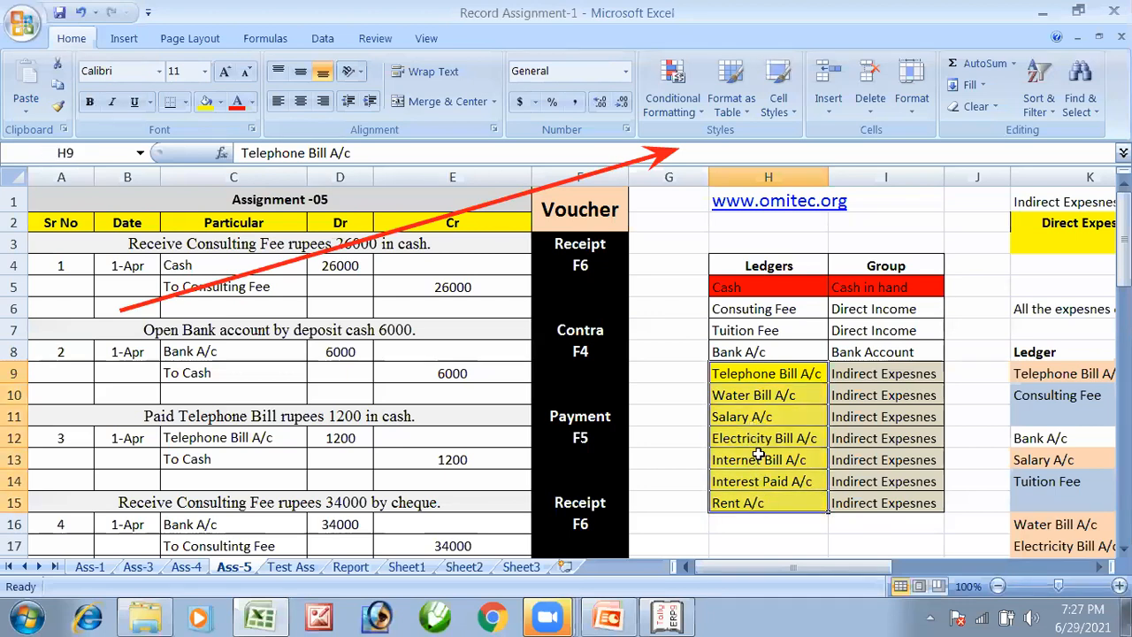
click(757, 454)
click(760, 495)
drag(860, 375, 916, 494)
Step: Zoom the sheet to the ledger and group table in H4:I15
drag(759, 265, 855, 501)
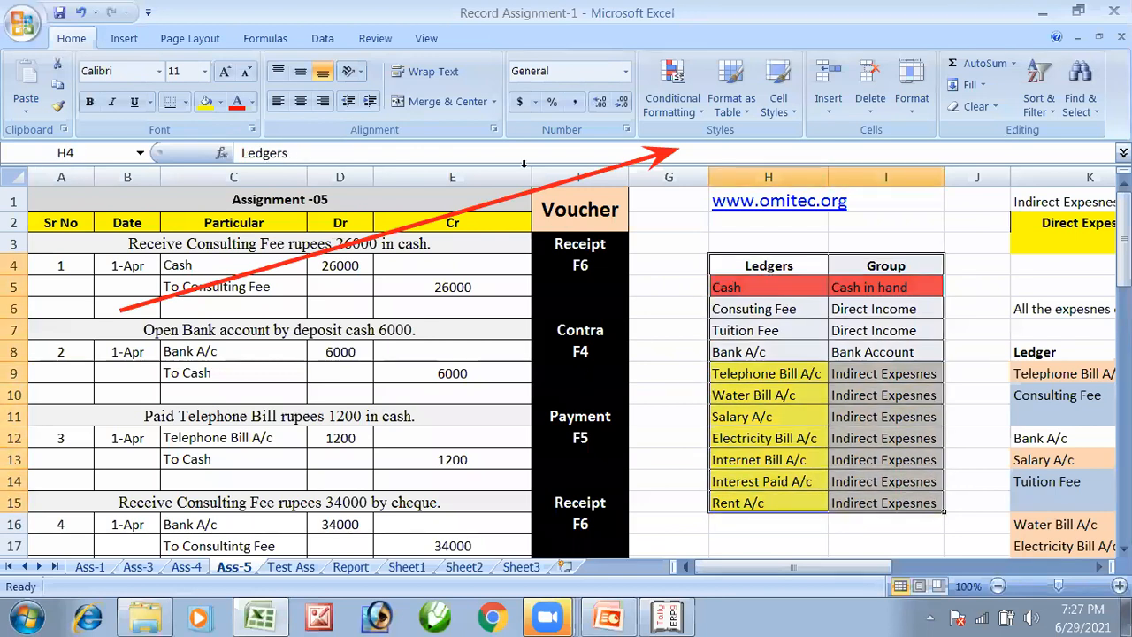
click(428, 38)
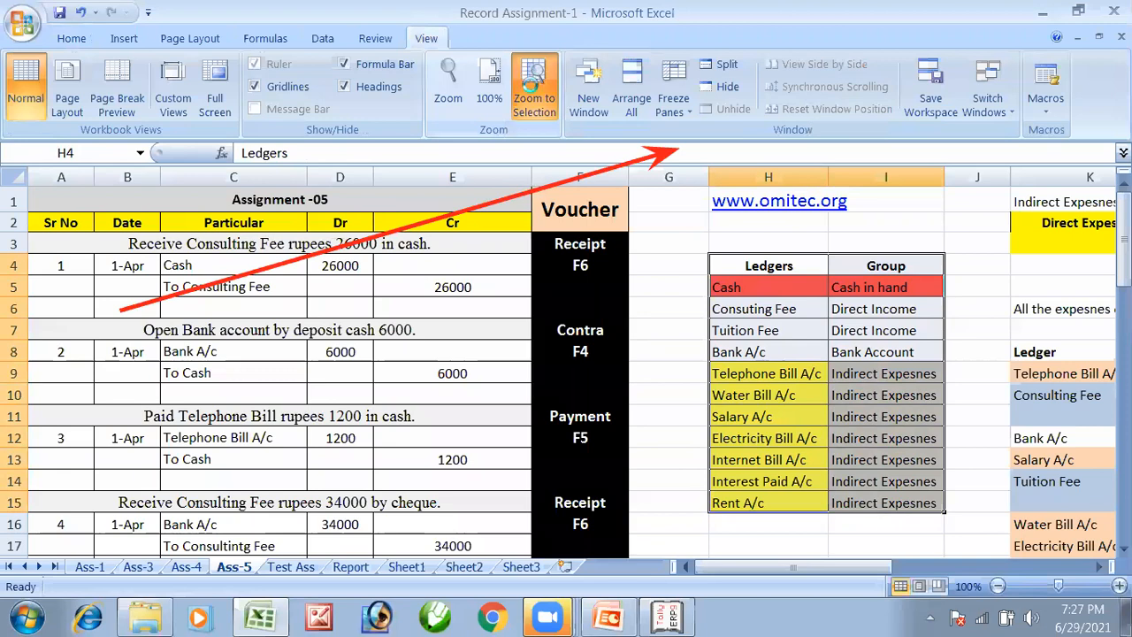
click(534, 88)
click(757, 348)
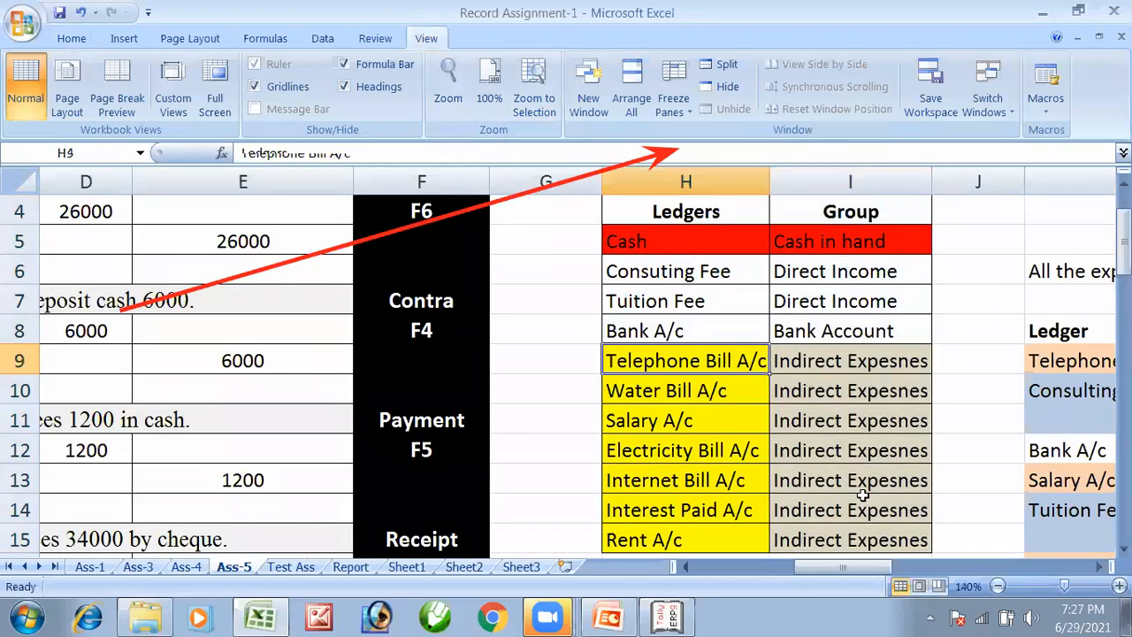
Step: Examine the ledgers from Telephone Bill A/c to Rent A/c in H9:H15 and their groups in I9:I15
key(alt+Tab)
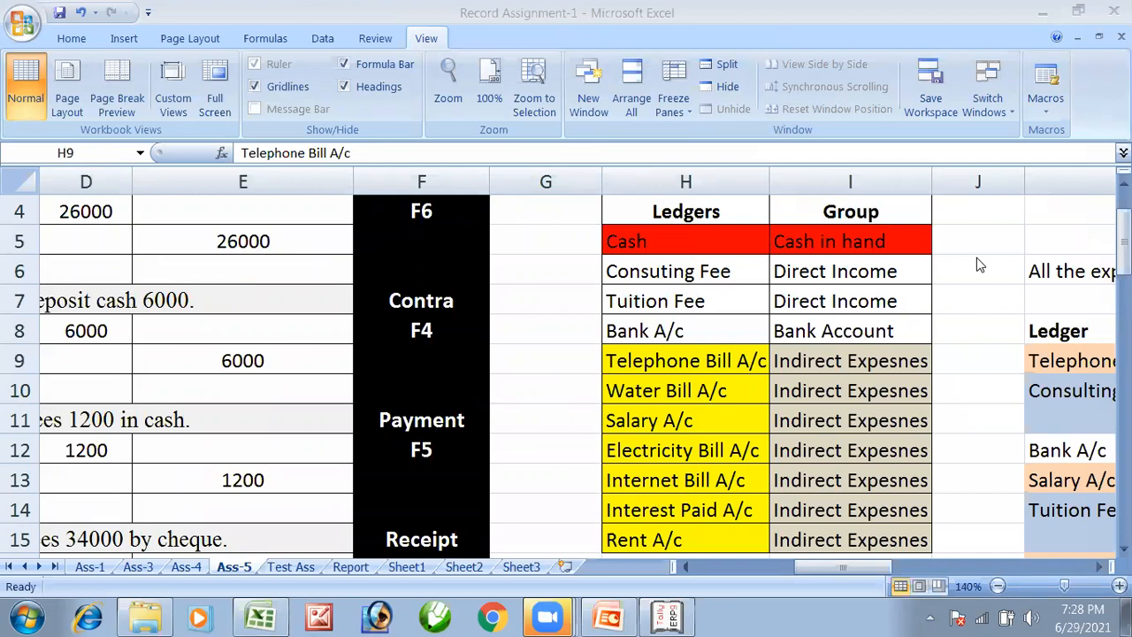
click(724, 354)
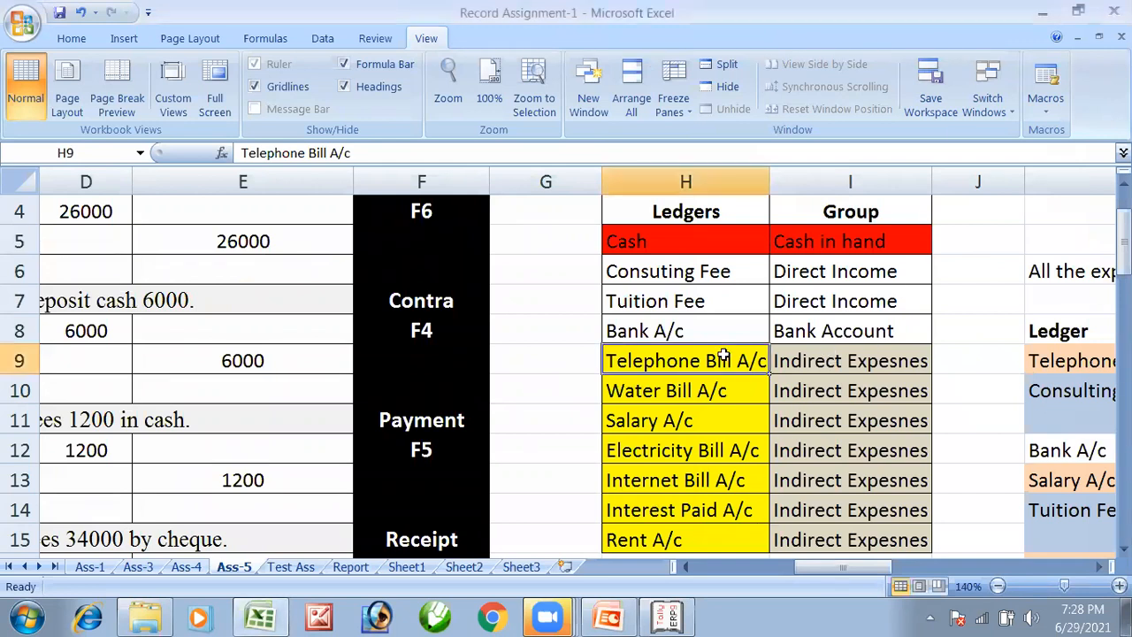
drag(701, 357, 726, 548)
drag(843, 361, 869, 546)
click(836, 365)
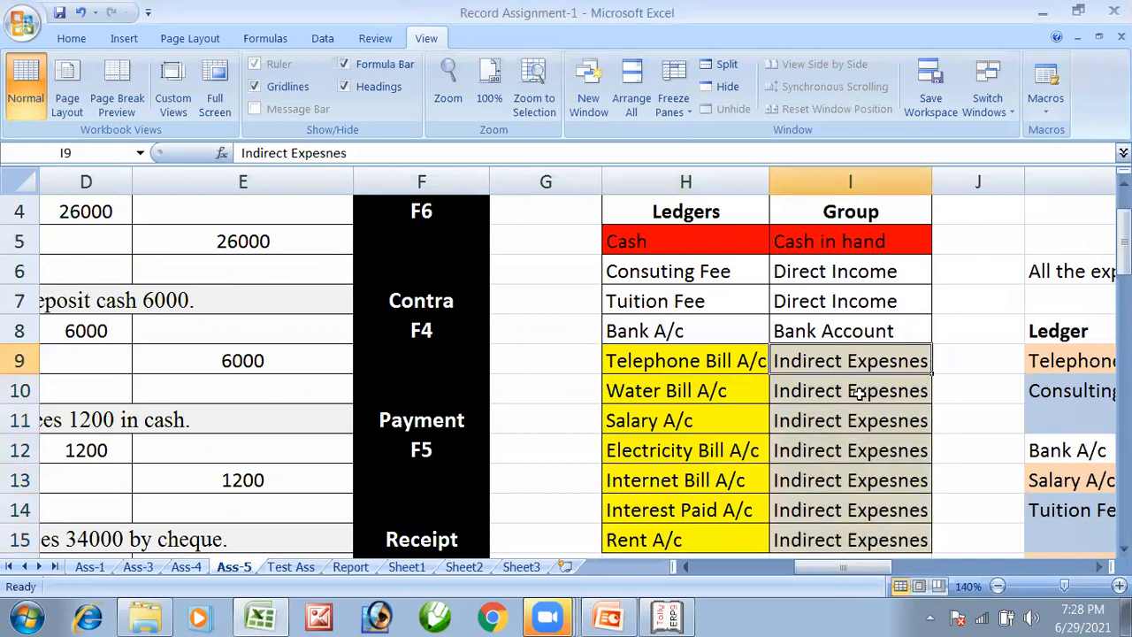
click(845, 538)
click(847, 480)
click(847, 420)
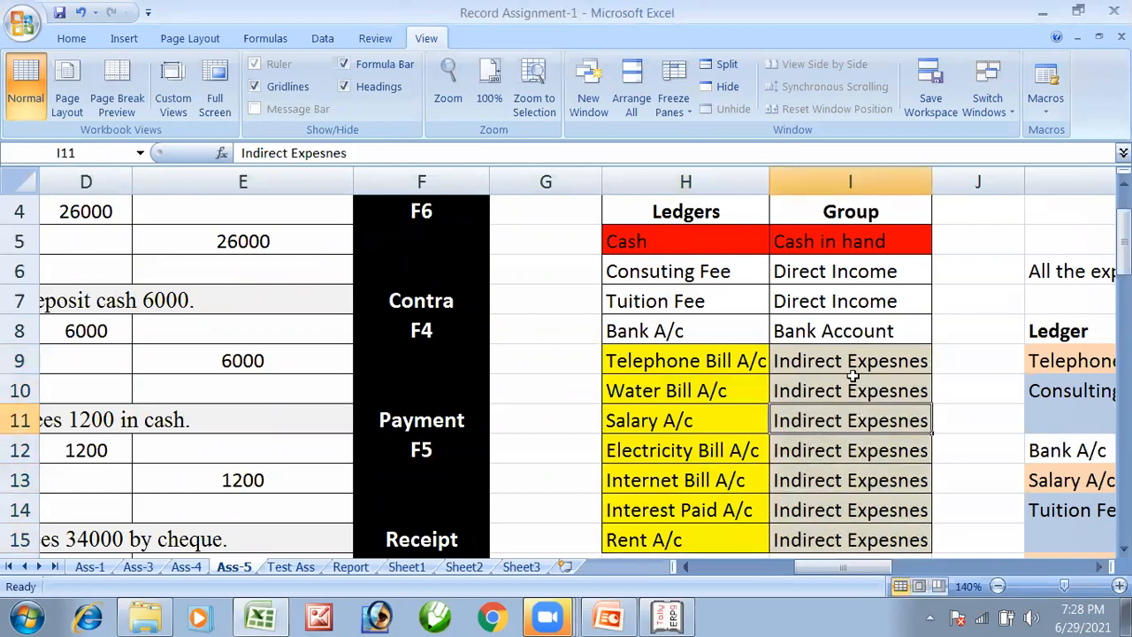
click(845, 363)
drag(845, 375, 855, 538)
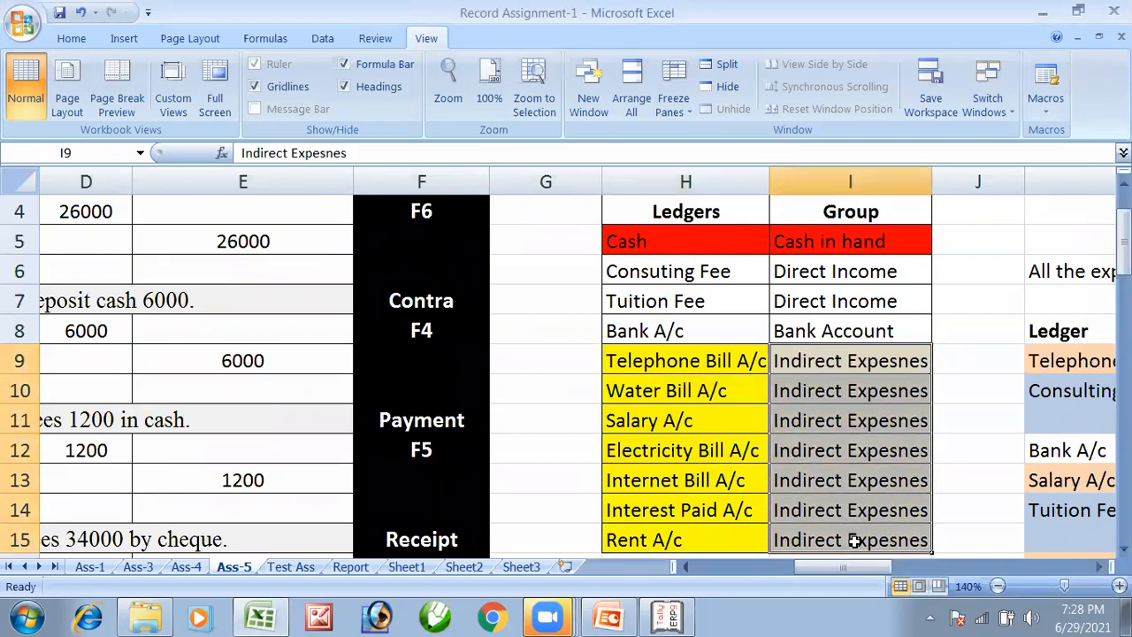
click(823, 448)
click(837, 366)
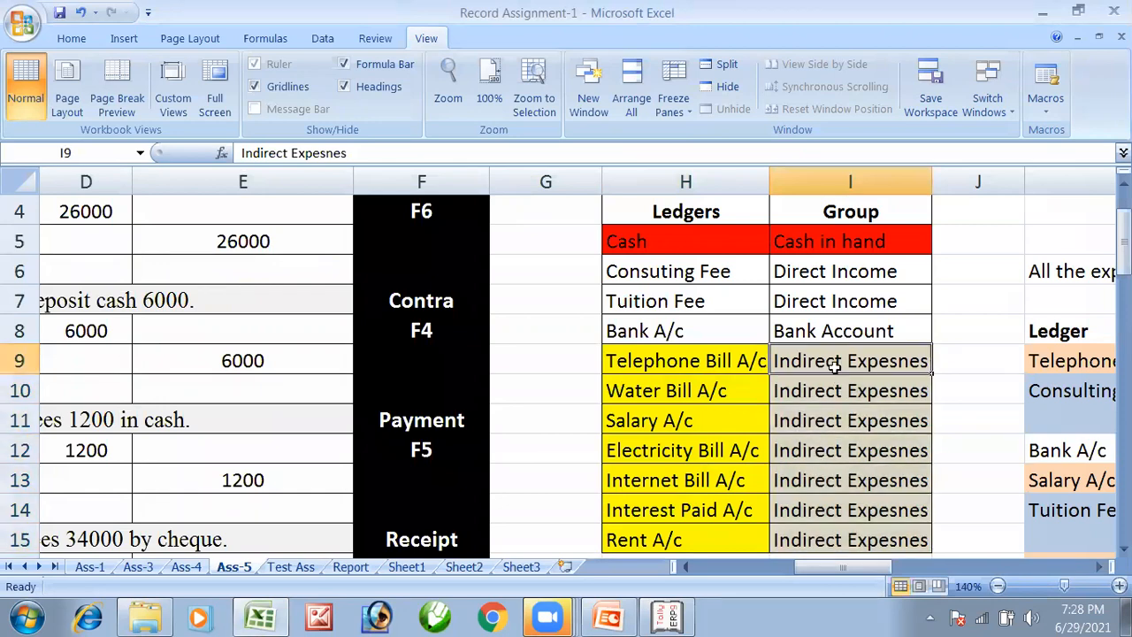
Step: Switch to Tally.ERP 9 and open the creation form for multiple ledgers under Accounts Info
click(591, 616)
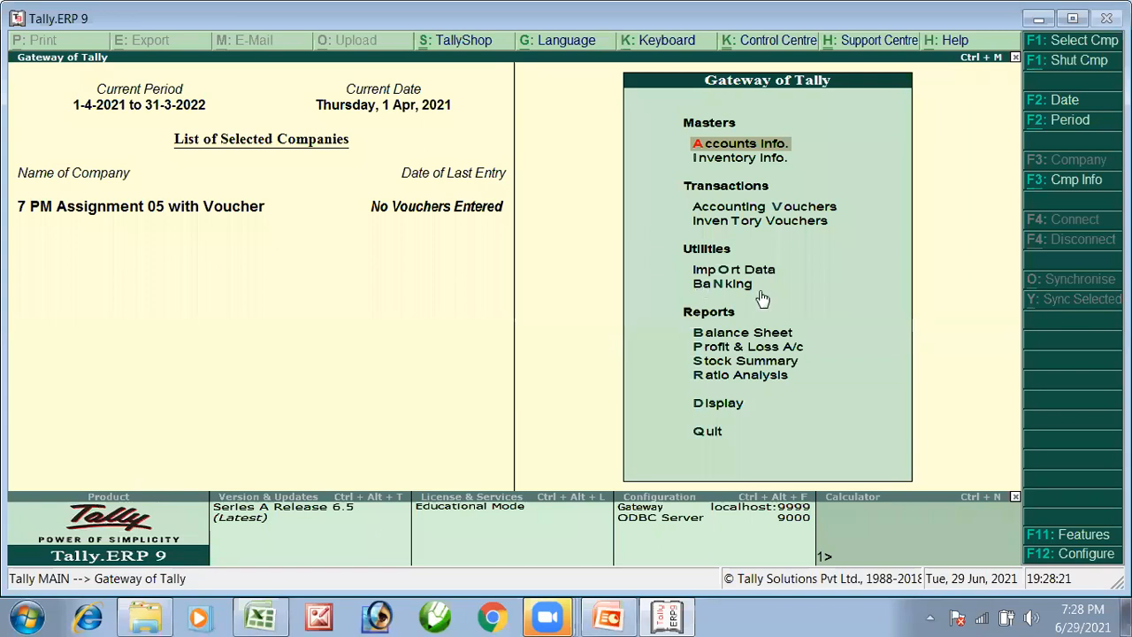
key(Return)
key(l)
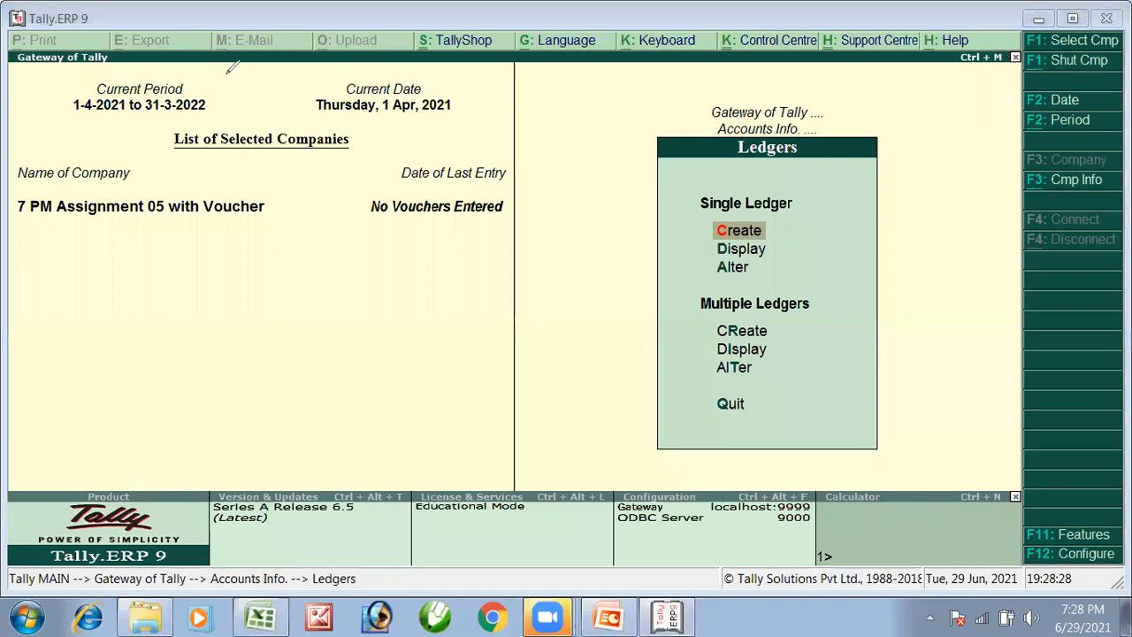
drag(664, 278, 841, 316)
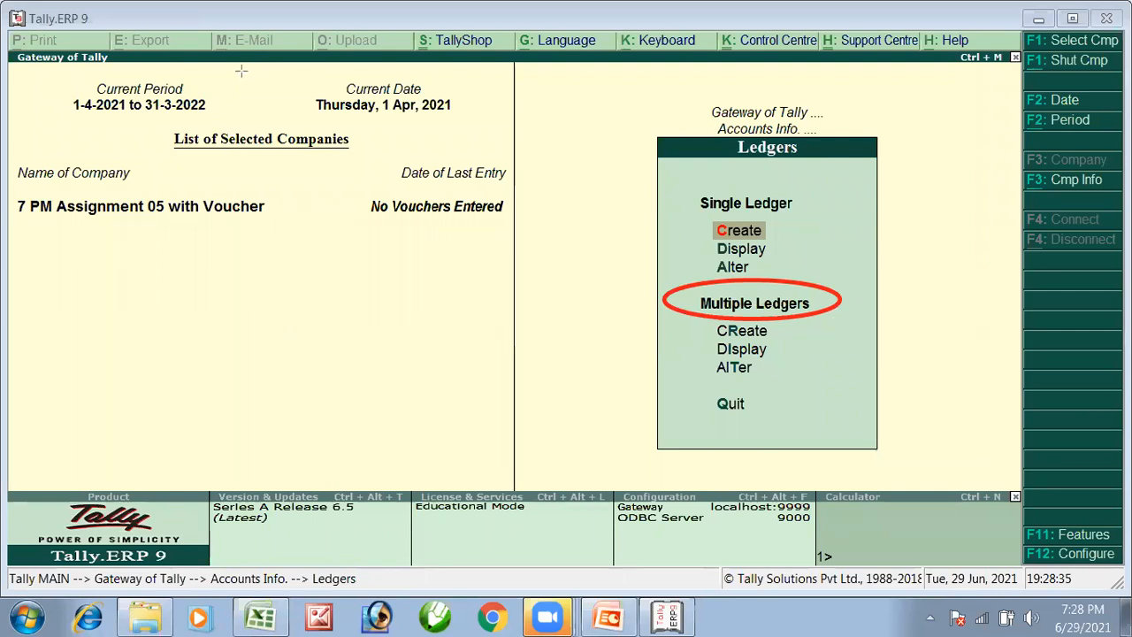
mouse_move(517, 353)
mouse_down()
mouse_move(487, 352)
mouse_move(713, 357)
mouse_move(716, 330)
mouse_up()
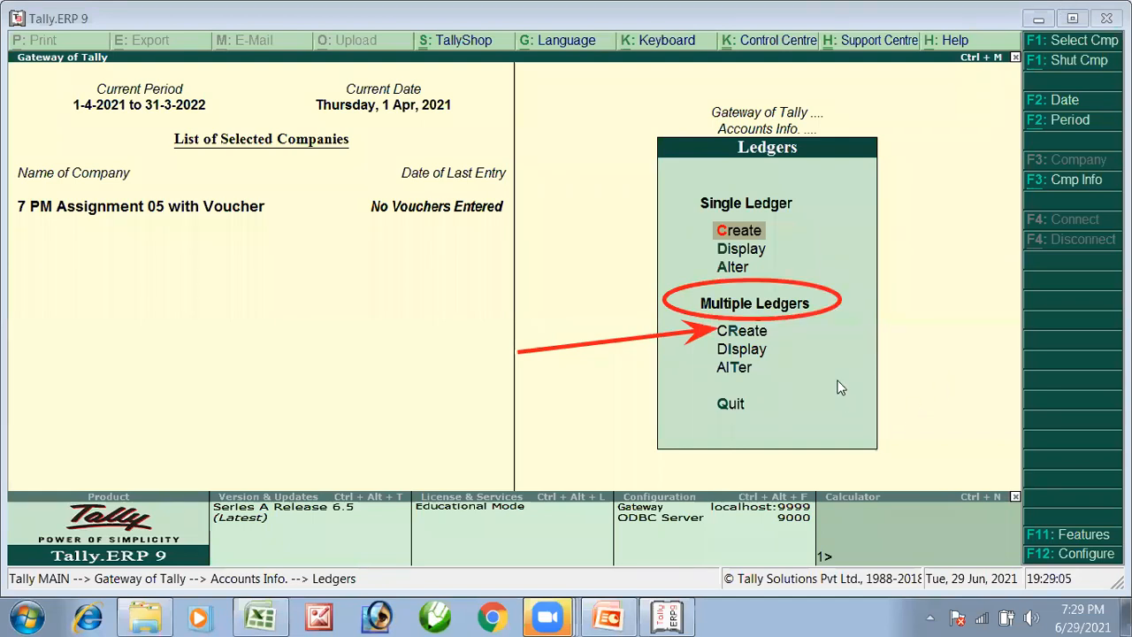
click(760, 336)
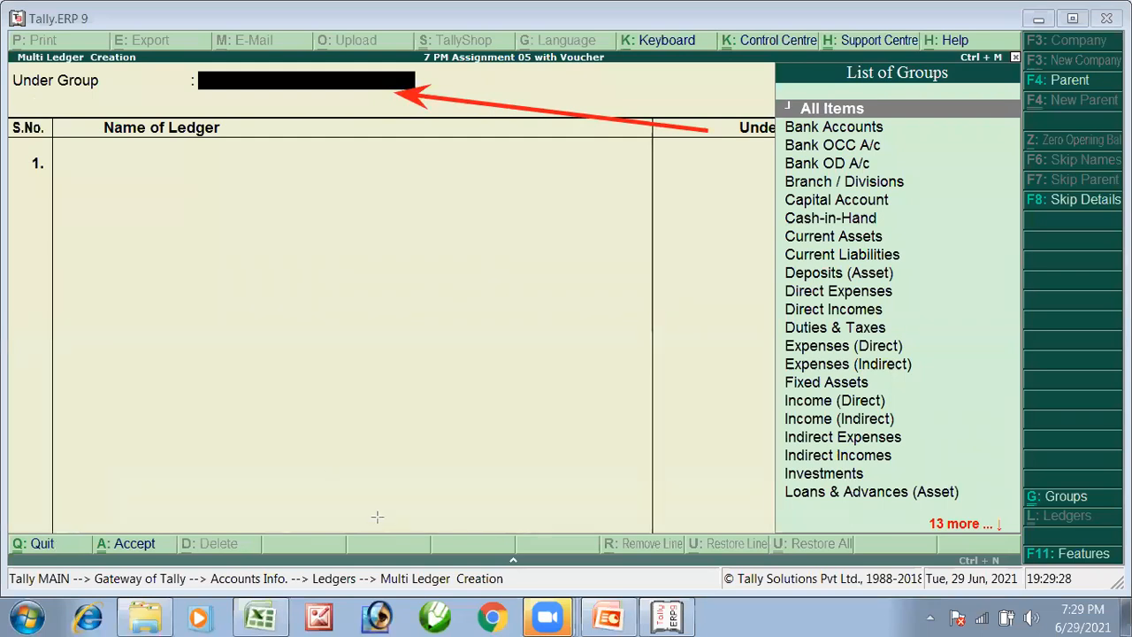
Step: Set the group for the new multiple ledgers to Indirect Expenses
drag(158, 99, 12, 62)
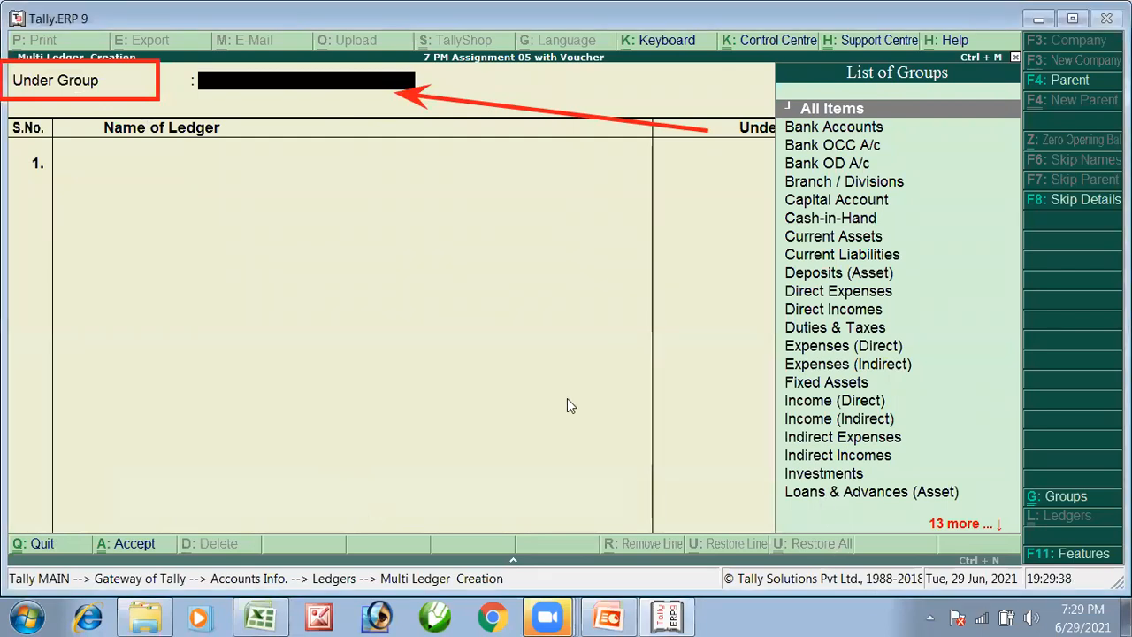
text(I)
key(Down)
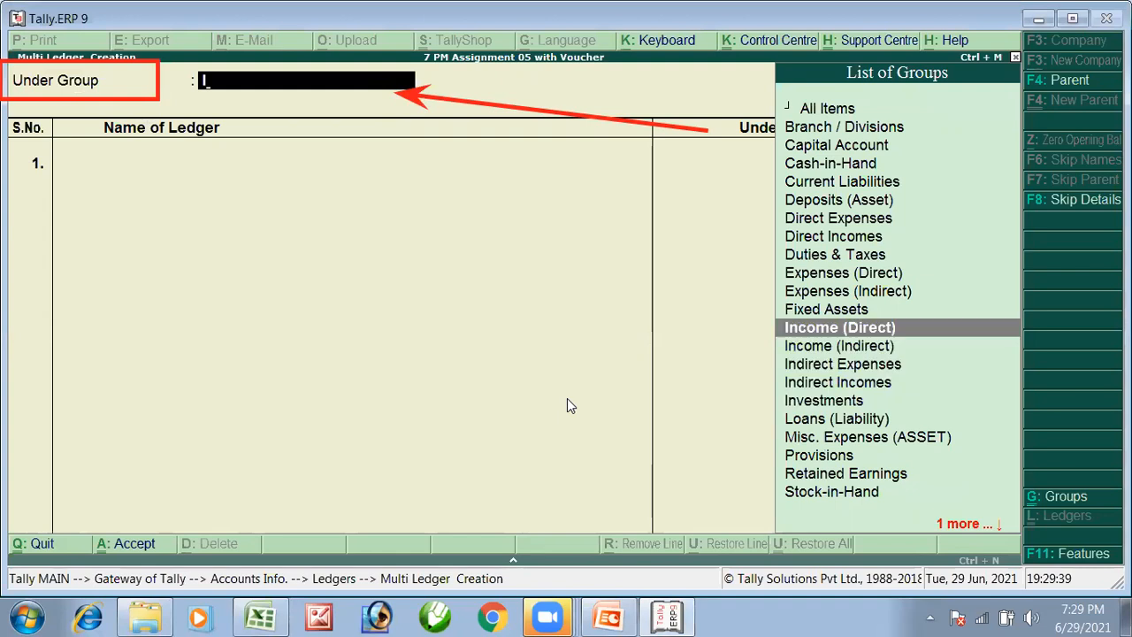
key(Down)
key(Down)
key(Return)
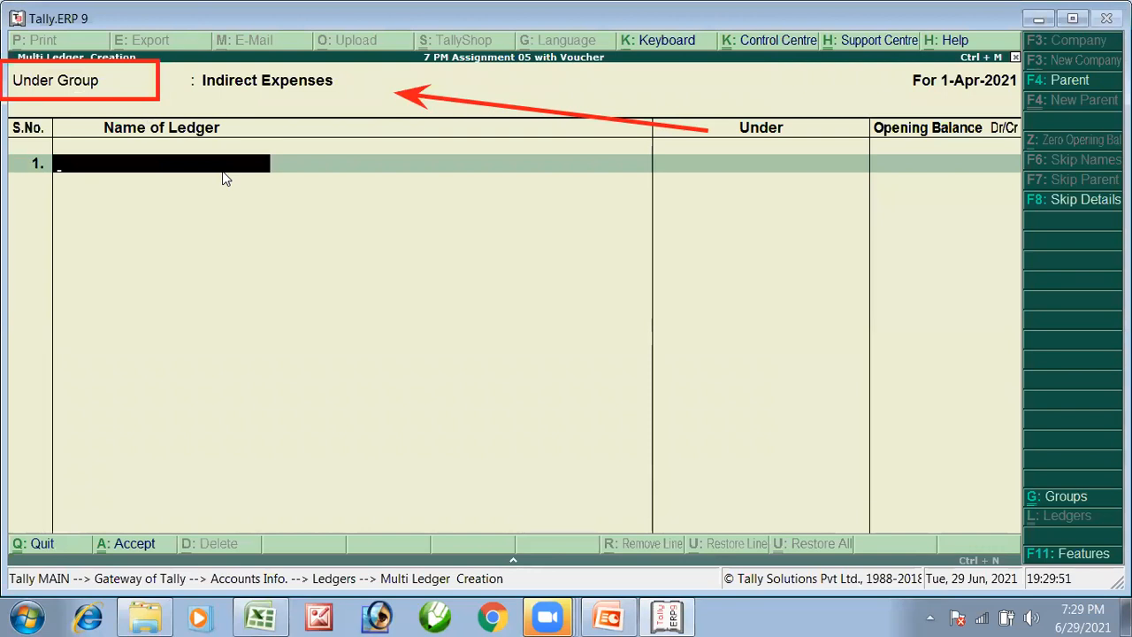
Step: Check the ledger names in Excel, then enter Twlwphone Bill A/c as the first ledger in Tally with no opening balance
key(alt+Tab)
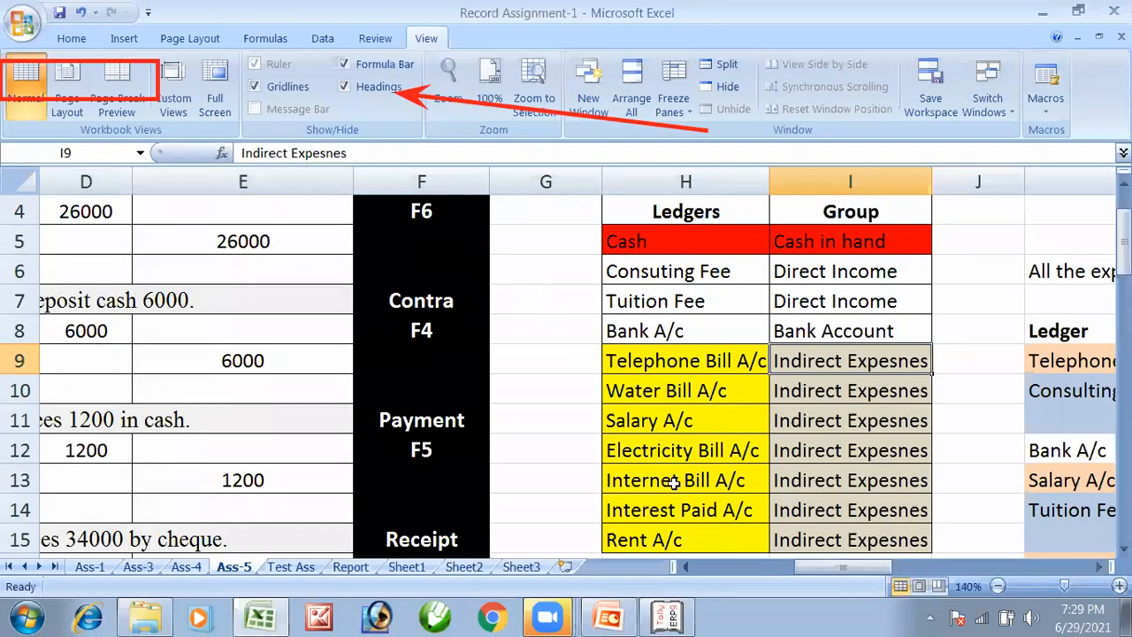
key(alt+Tab)
text(Twlwpho)
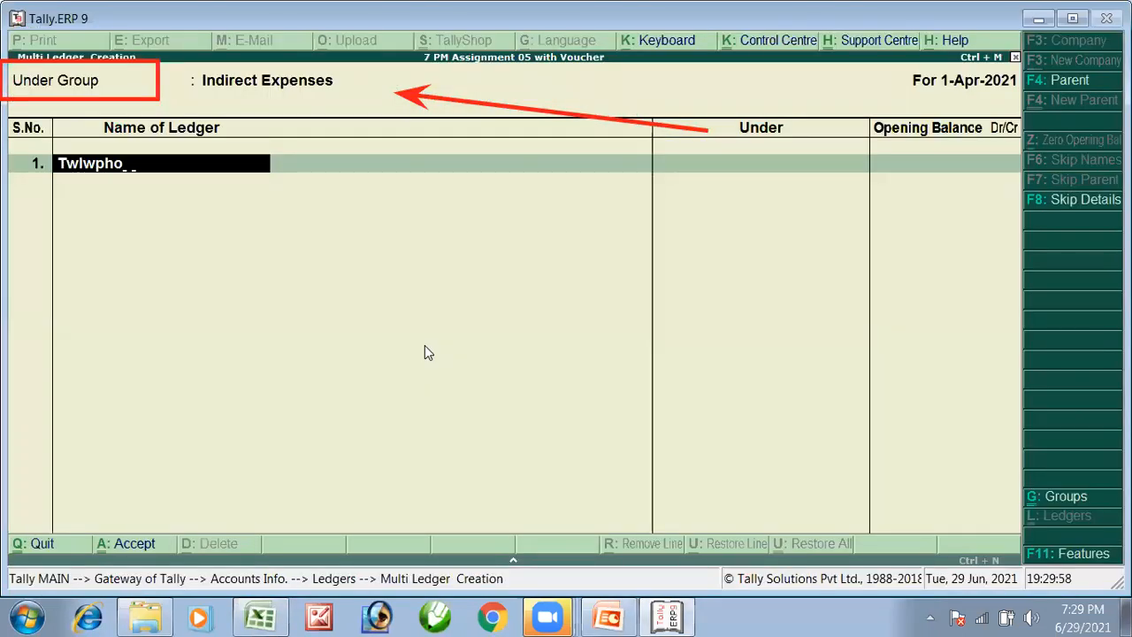
text(ne Bill A/c)
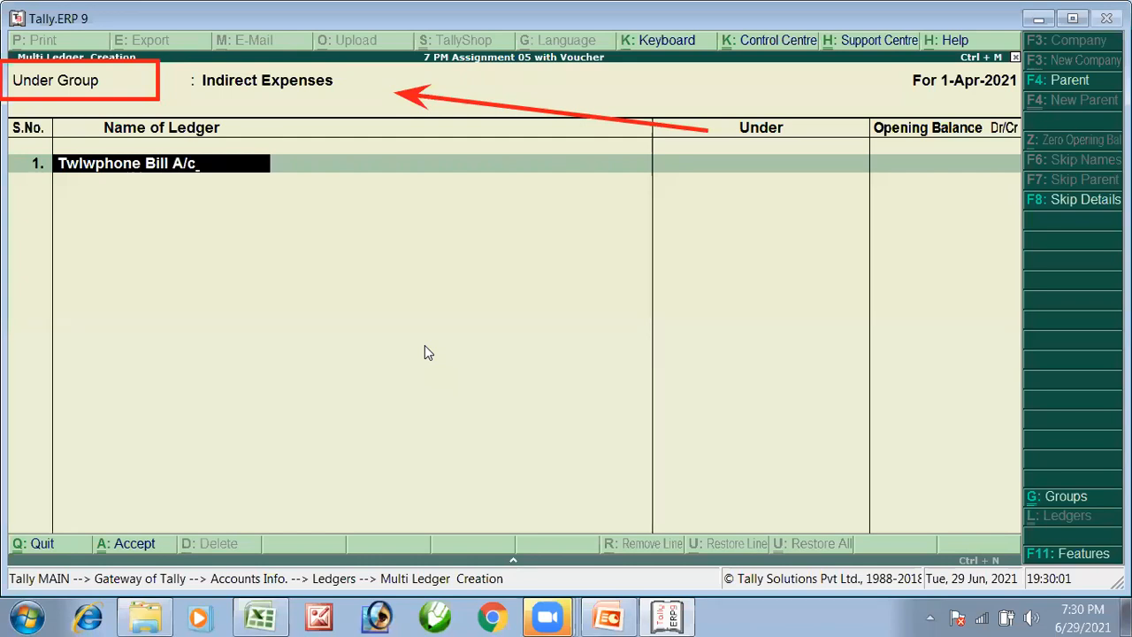
key(Return)
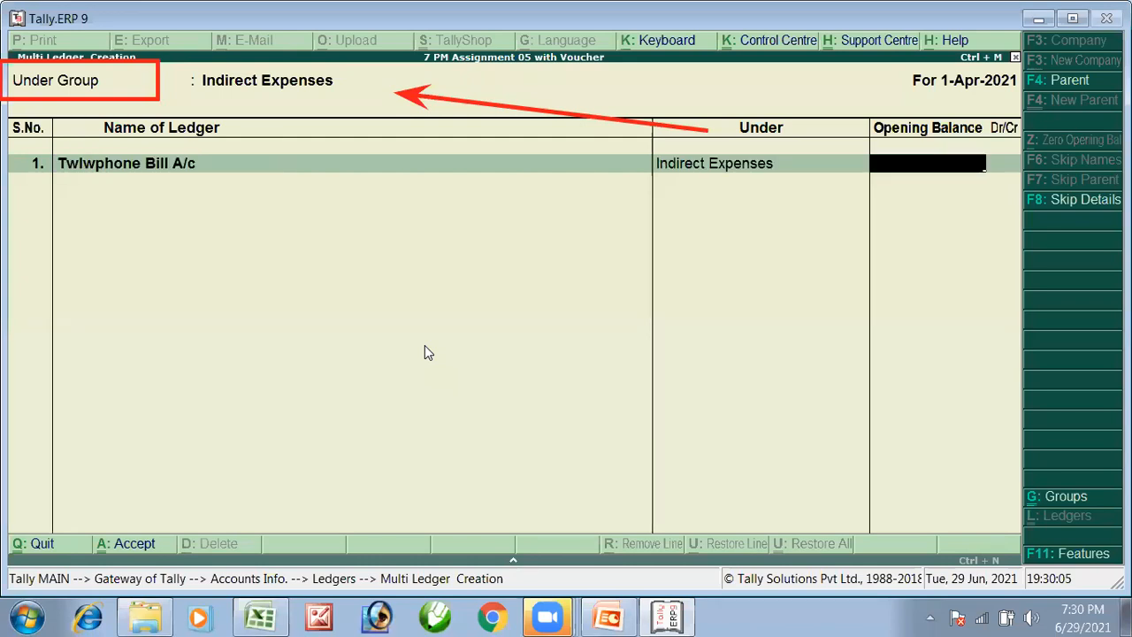
key(Return)
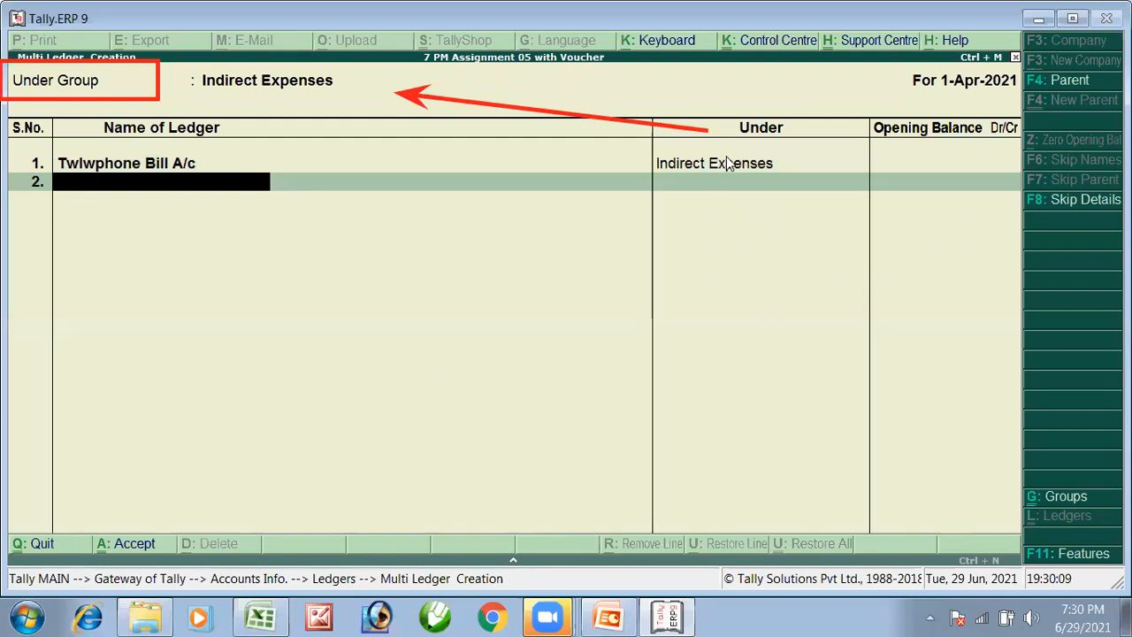
Step: Correct the first ledger's name to Telephone Bill A/c, keeping the Indirect Expenses group and an empty opening balance
key(BackSpace)
key(BackSpace)
key(BackSpace)
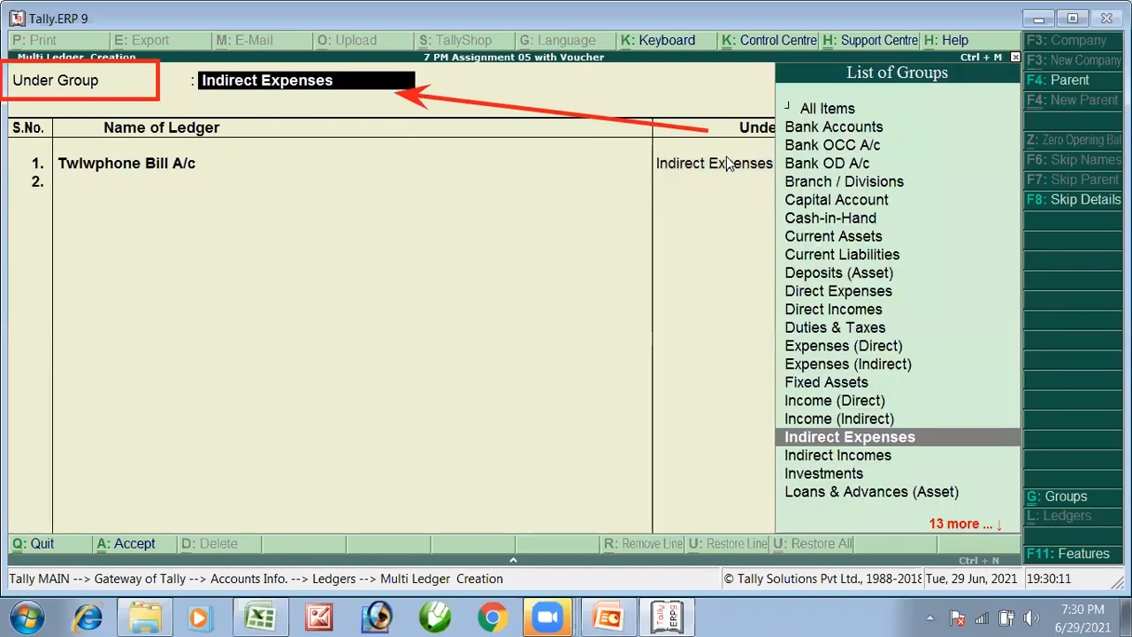
key(Return)
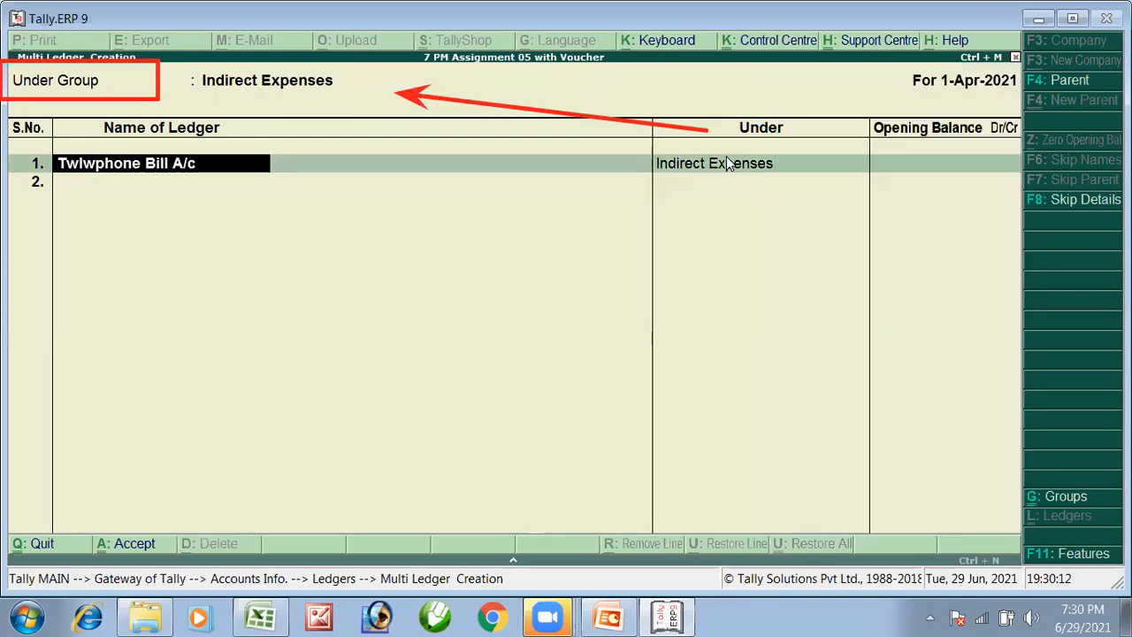
text(Telepho)
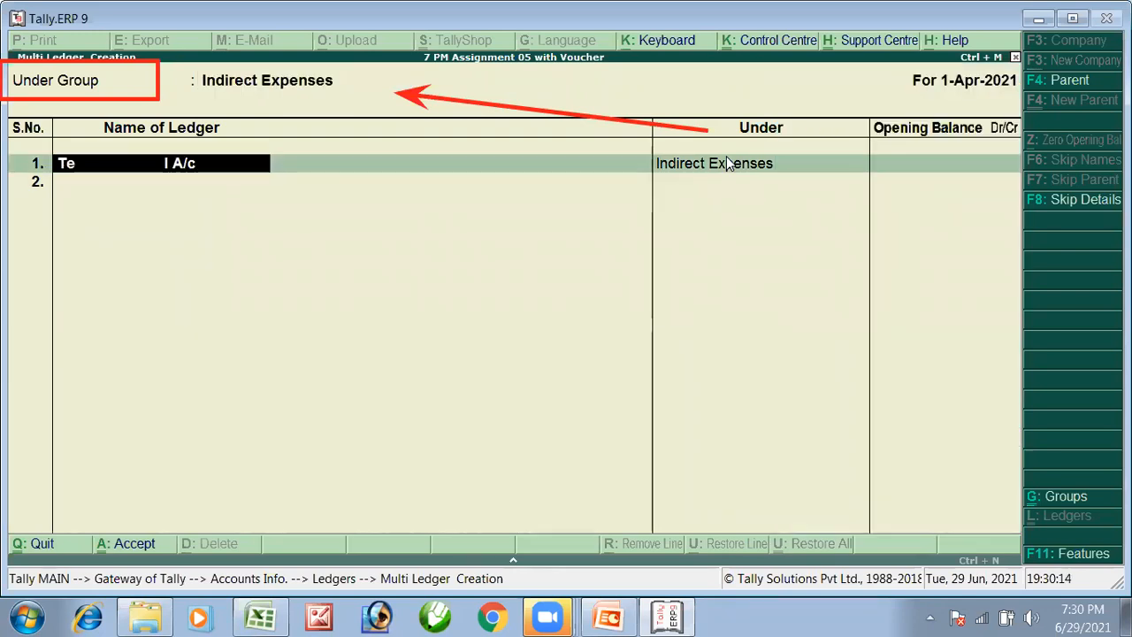
text(n)
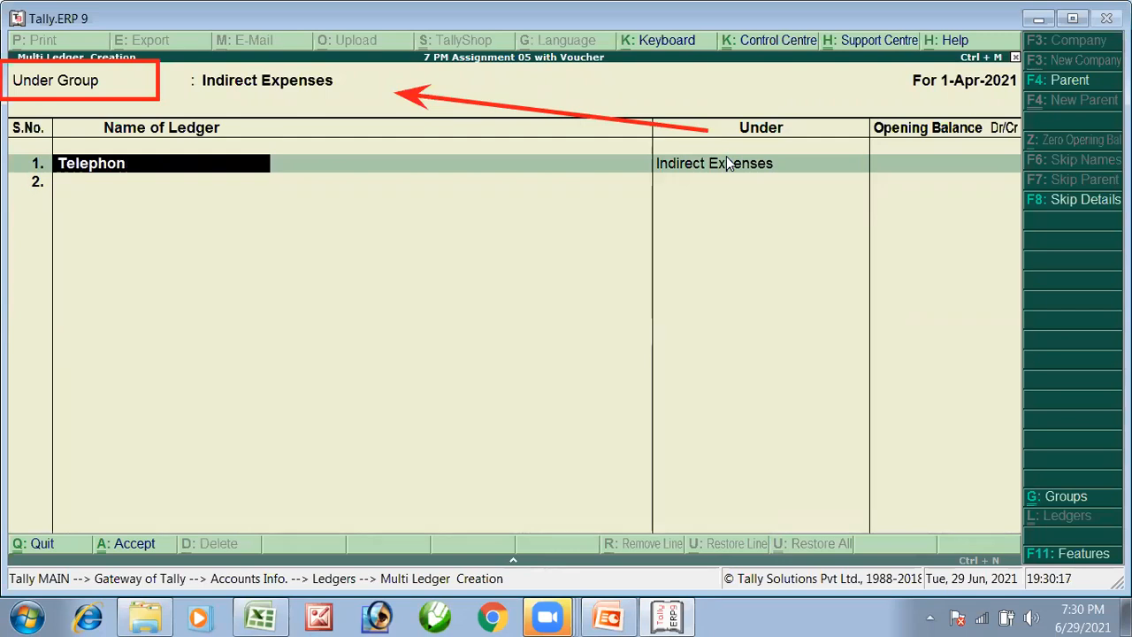
text(e Bill A/c)
key(Return)
key(Return)
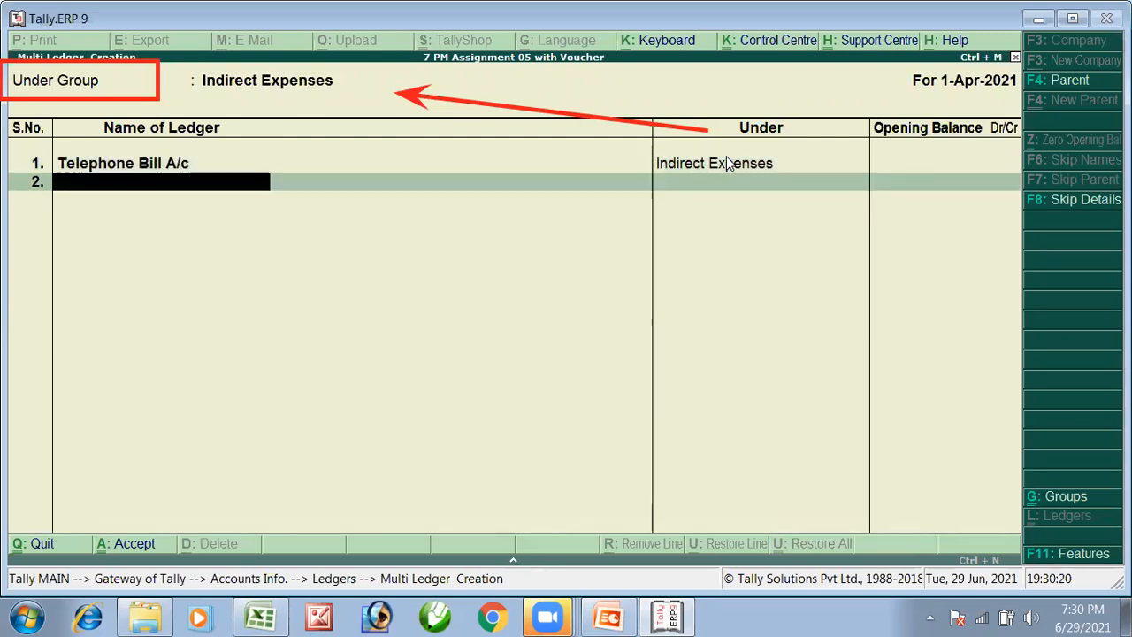
Step: Add Water Bill A/c as the second ledger with no opening balance
text(Wate)
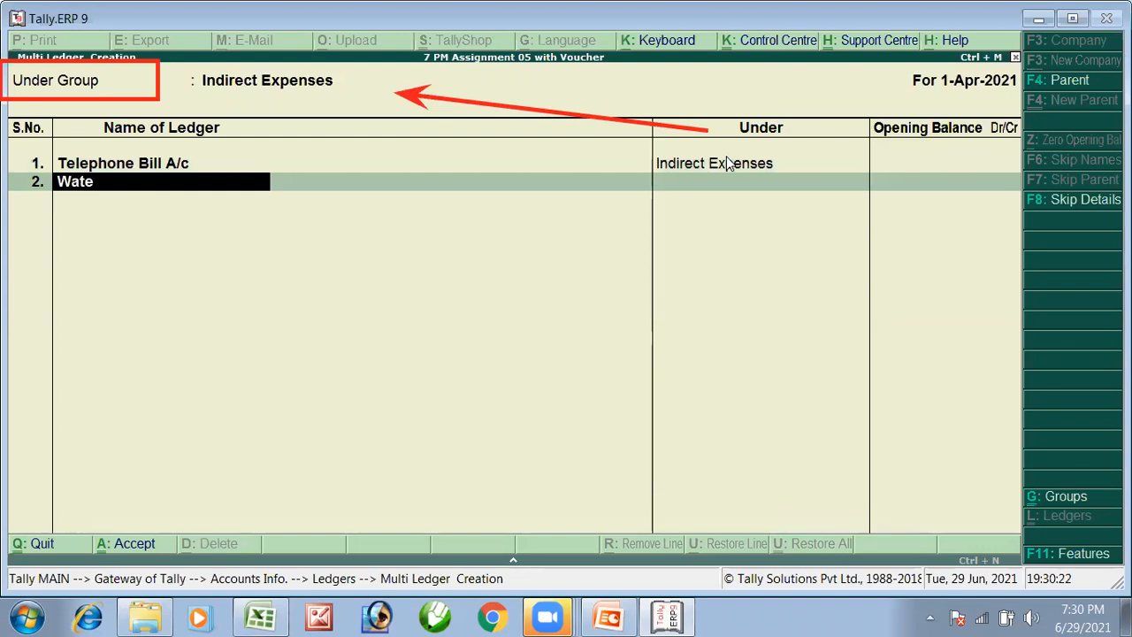
text(r Bill A/c)
key(Return)
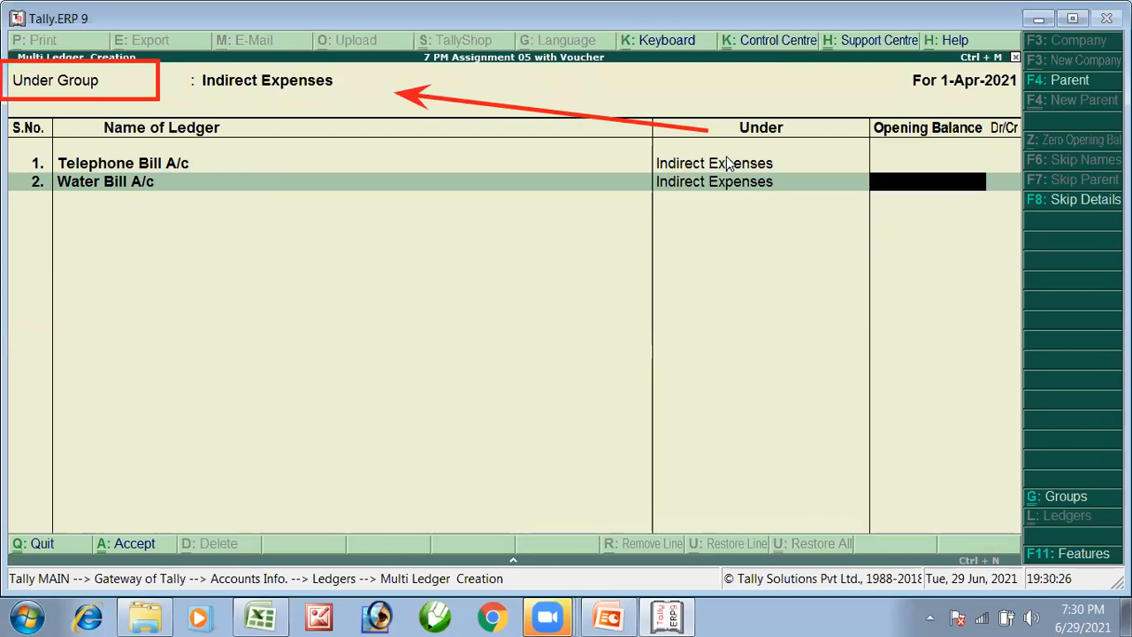
key(Return)
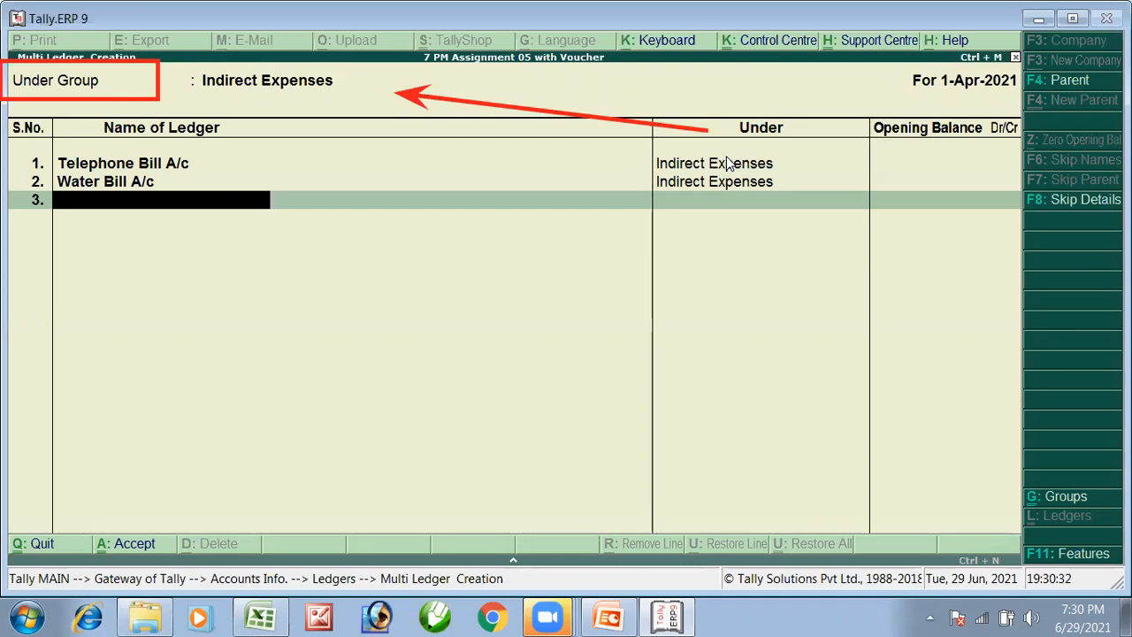
Step: Add Internet Bill A/c as the third ledger with no opening balance
text(Intern)
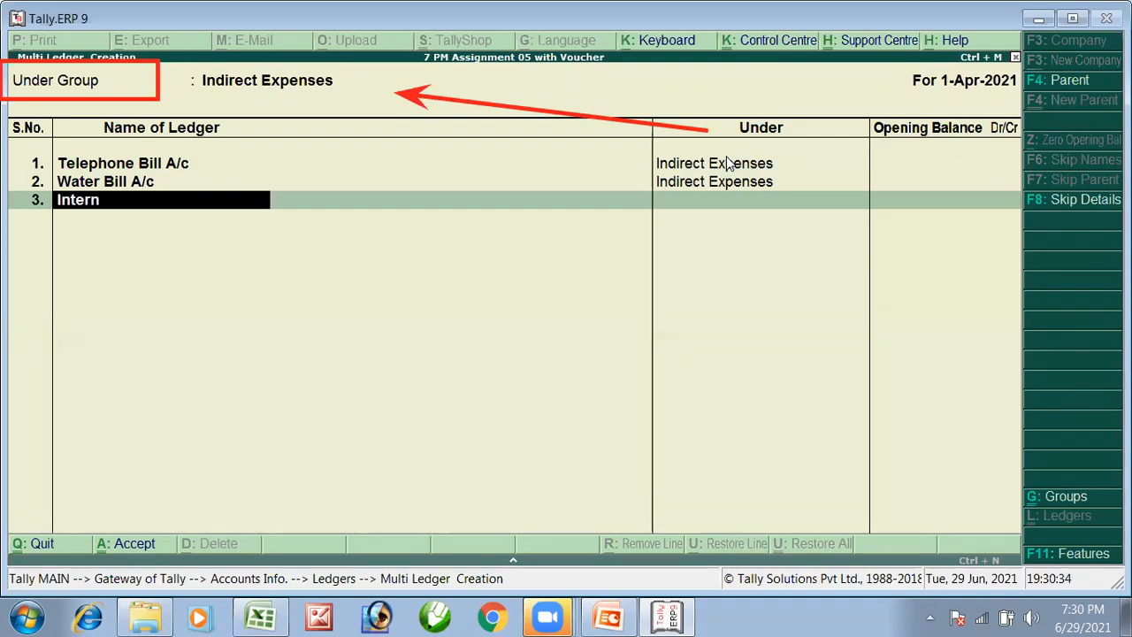
text(et Bill A/c)
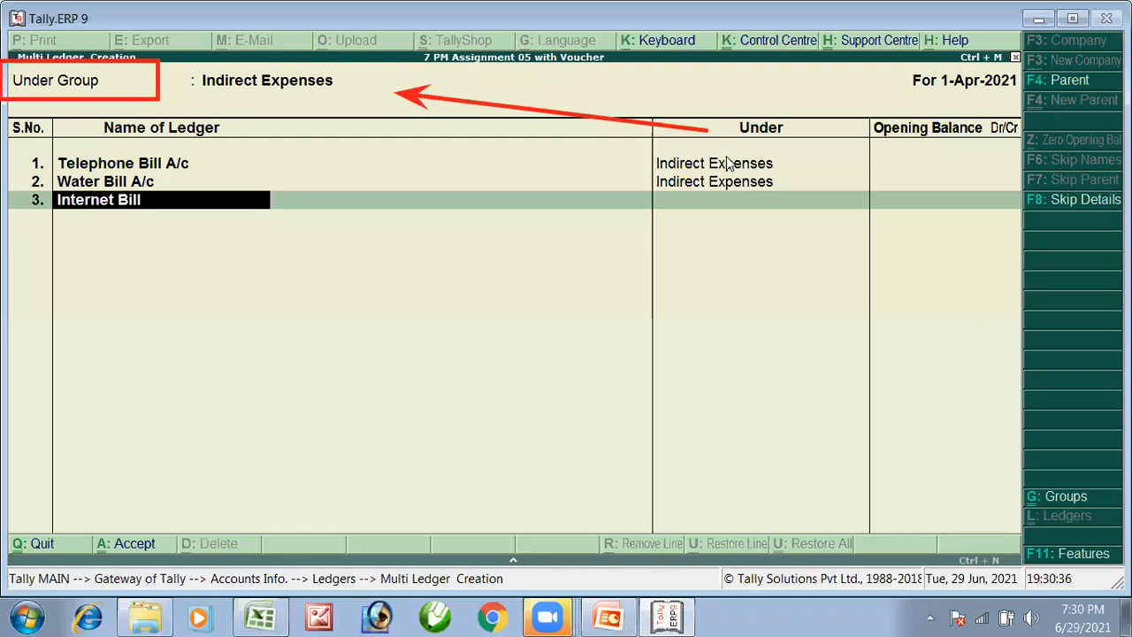
key(Return)
key(Return)
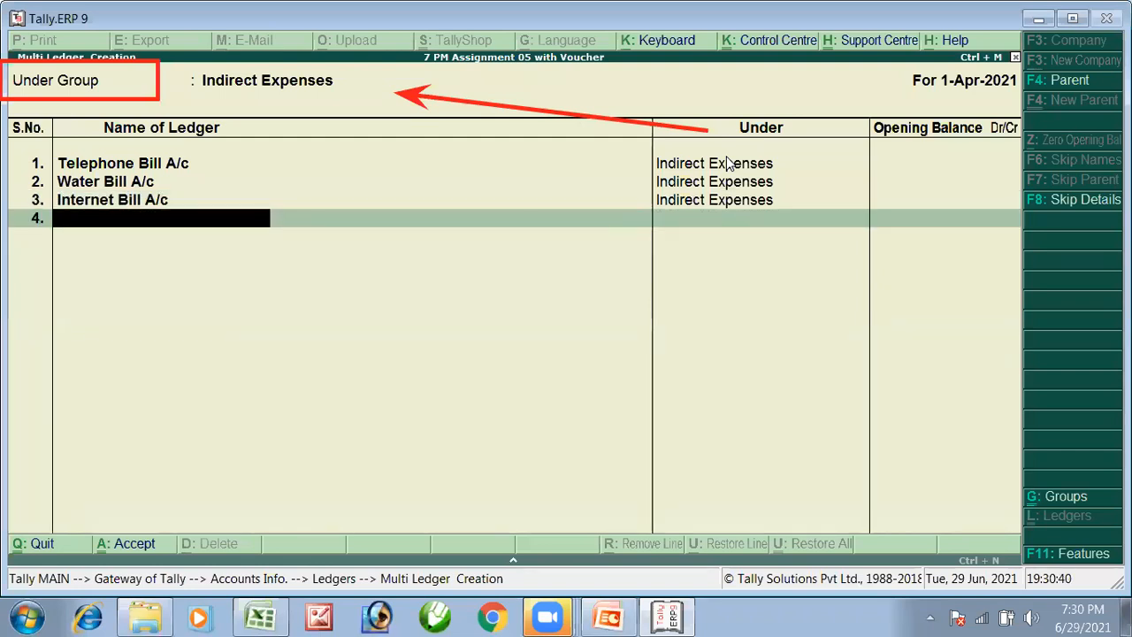
Step: Add Electricity Bill A/c as the fourth ledger with no opening balance
text(Electricity B)
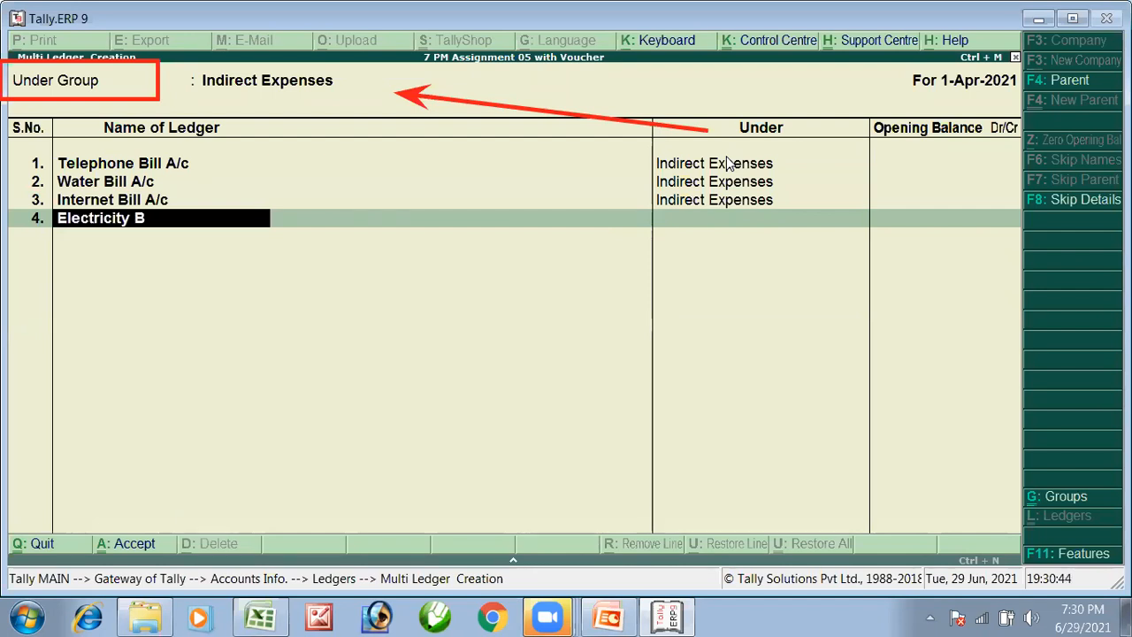
text(ill A/c)
key(Return)
key(Return)
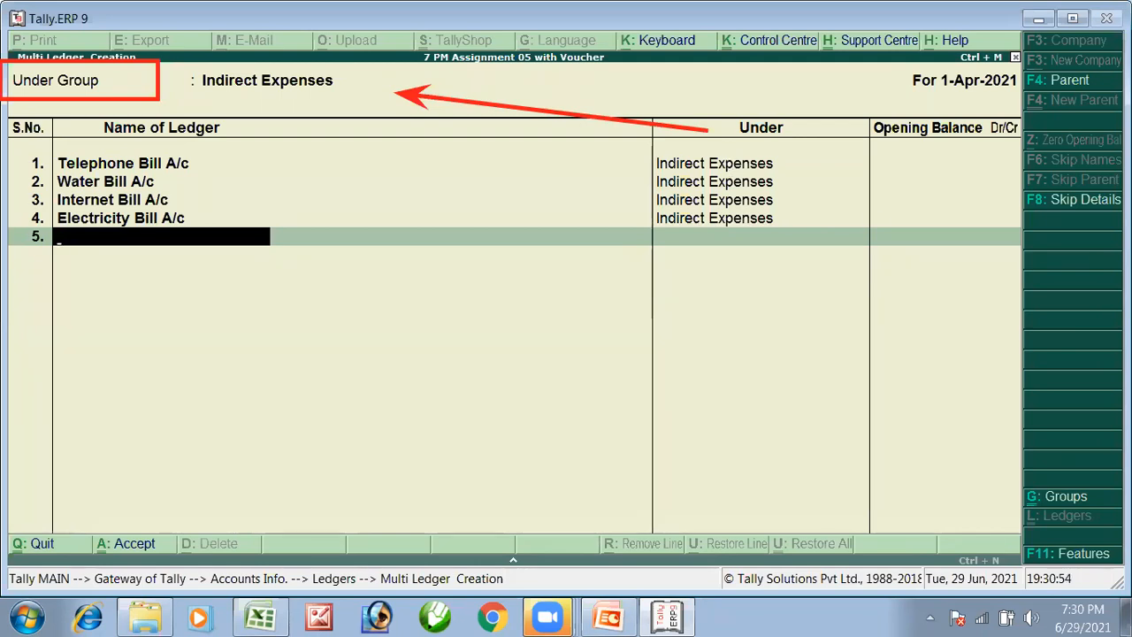
Step: Check the remaining ledger names in the Excel sheet and add Interest Paid A/c as the fifth ledger in Tally, without an opening balance
key(alt+Tab)
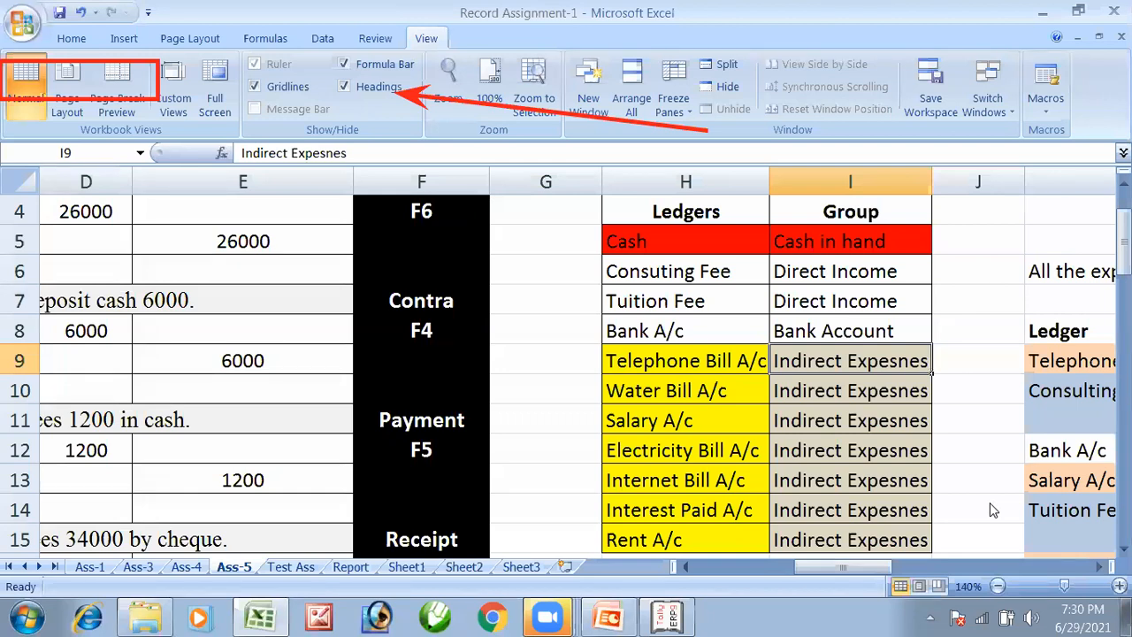
scroll(990, 502, down, 1)
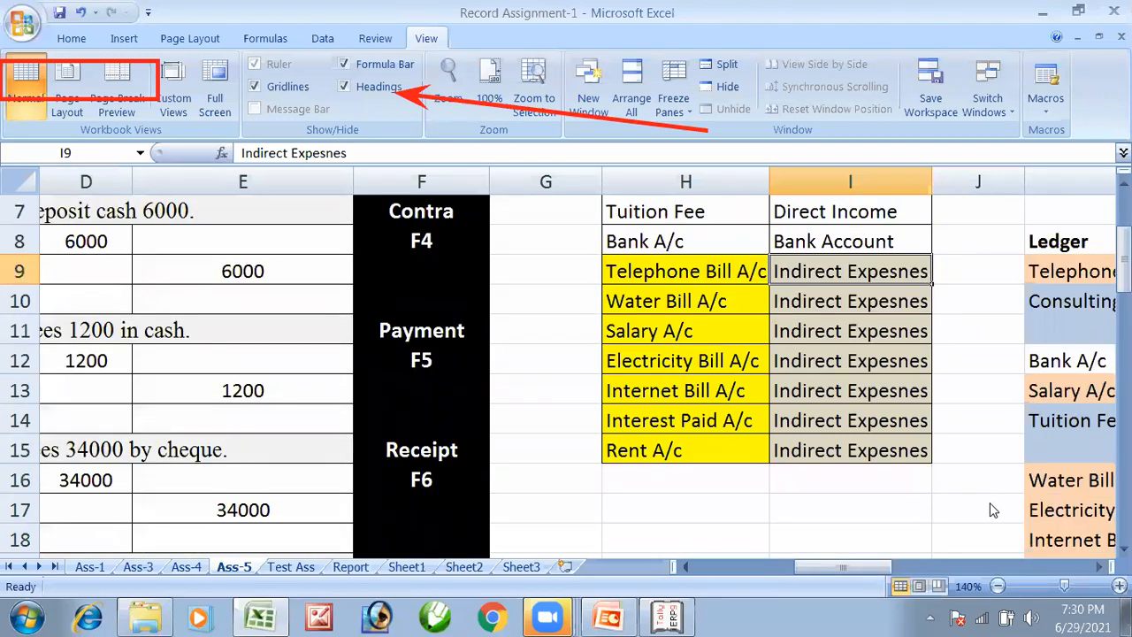
key(alt+Tab)
text(Int)
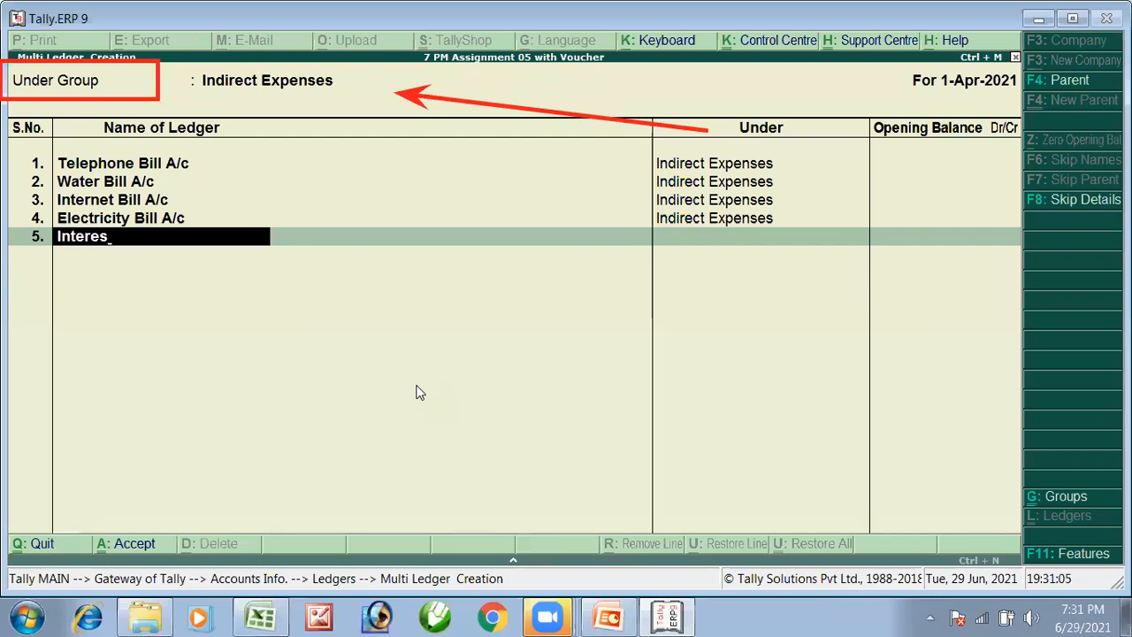
text(t Paid)
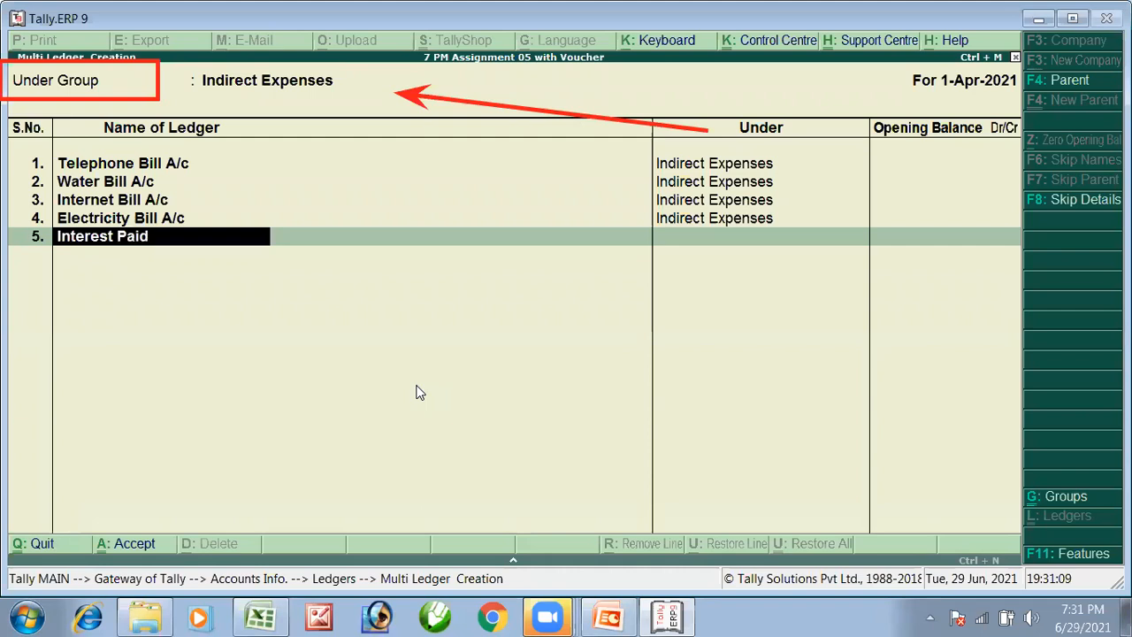
text( A/c)
key(Return)
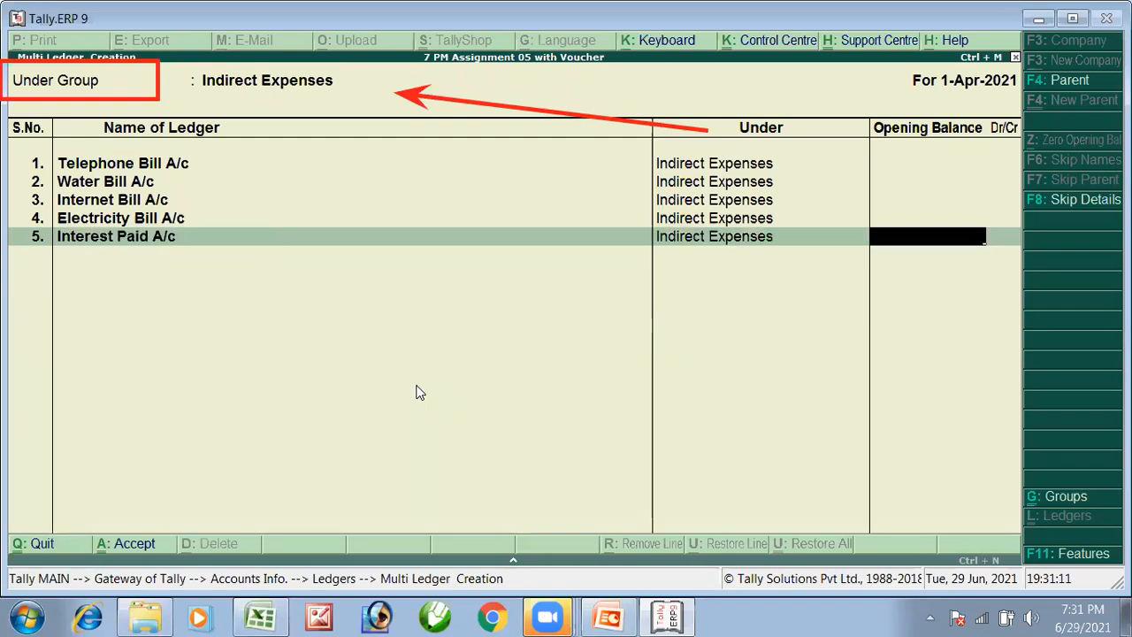
key(Return)
Step: Add Salary A/c as the sixth ledger with no opening balance
text(Slala)
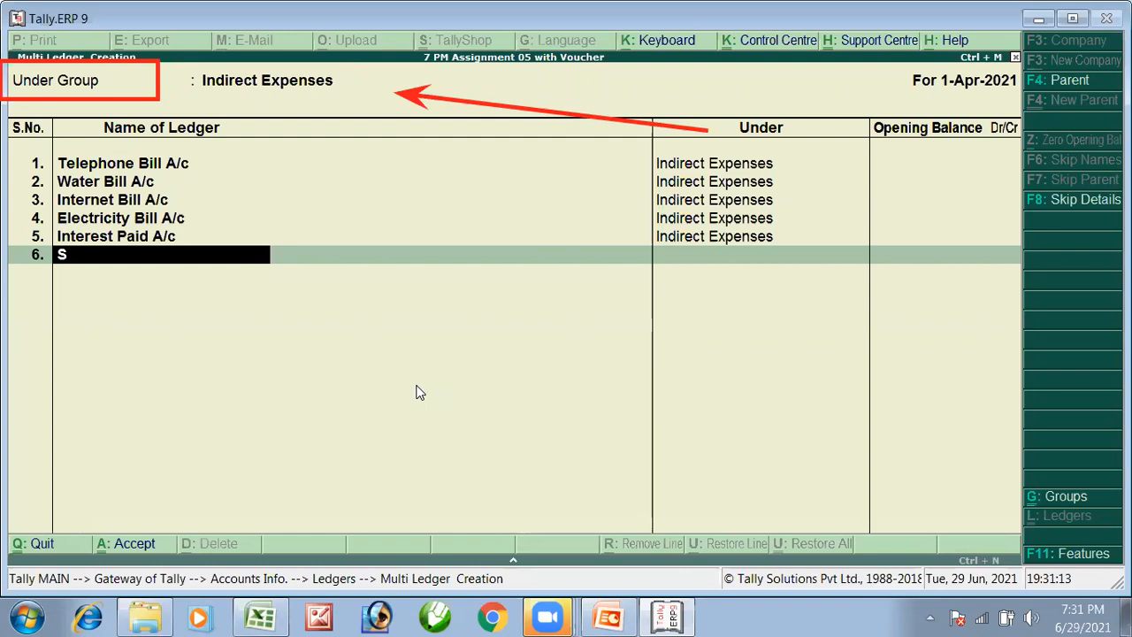
key(BackSpace)
key(BackSpace)
key(BackSpace)
key(BackSpace)
text(alary A/c)
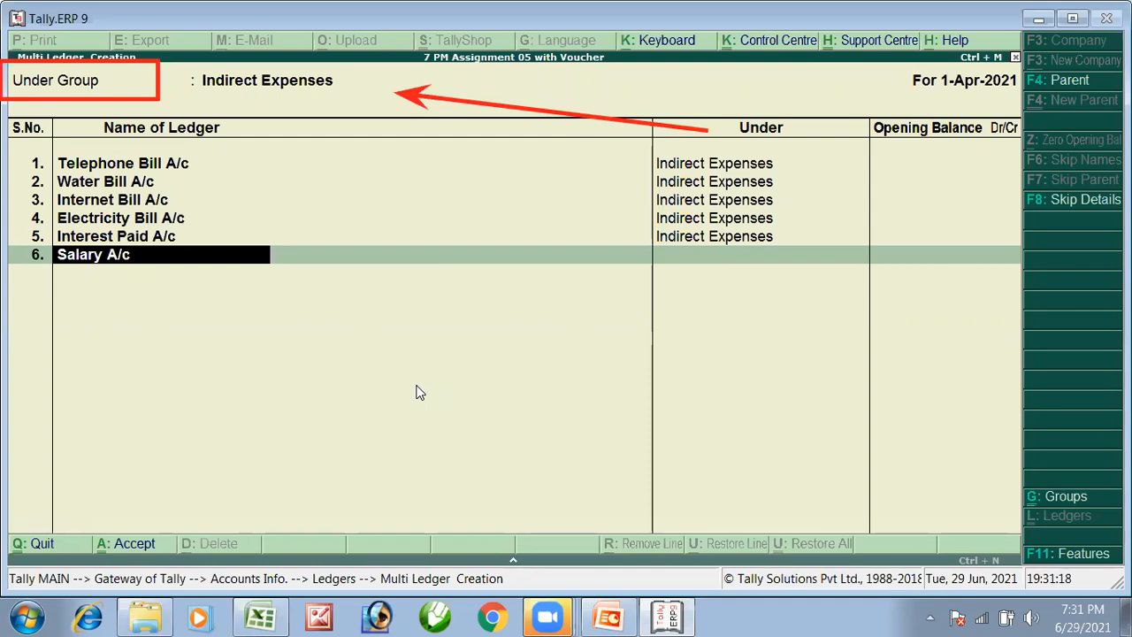
key(Return)
key(Return)
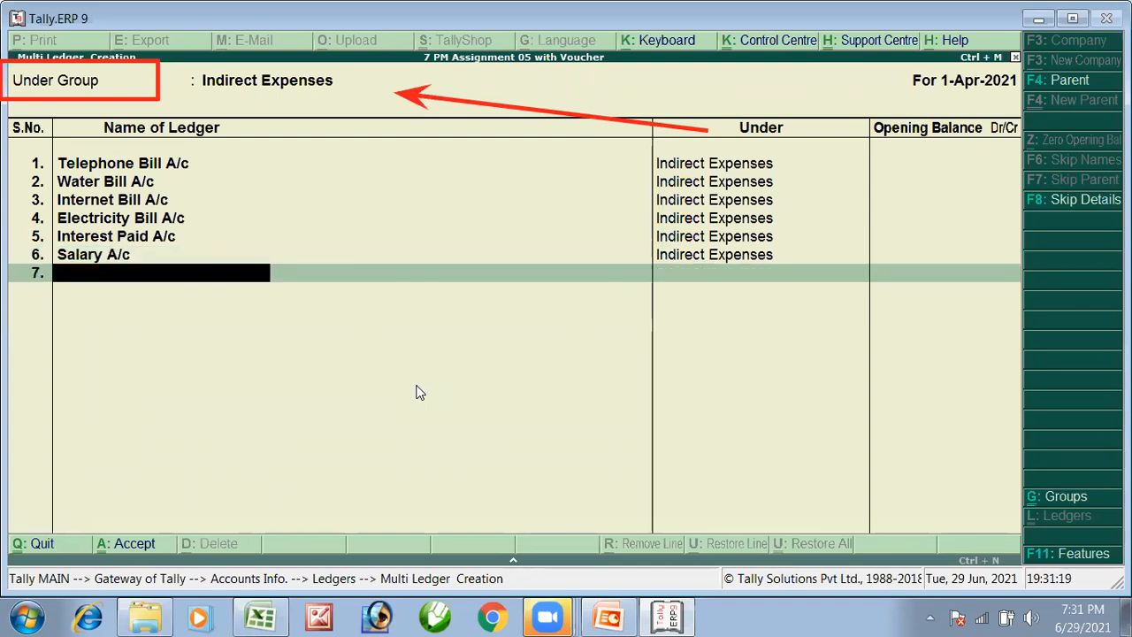
Step: Add Rent A/c as the seventh ledger with no opening balance and save the Indirect Expenses ledgers
text(Rent A/c)
key(Return)
key(Return)
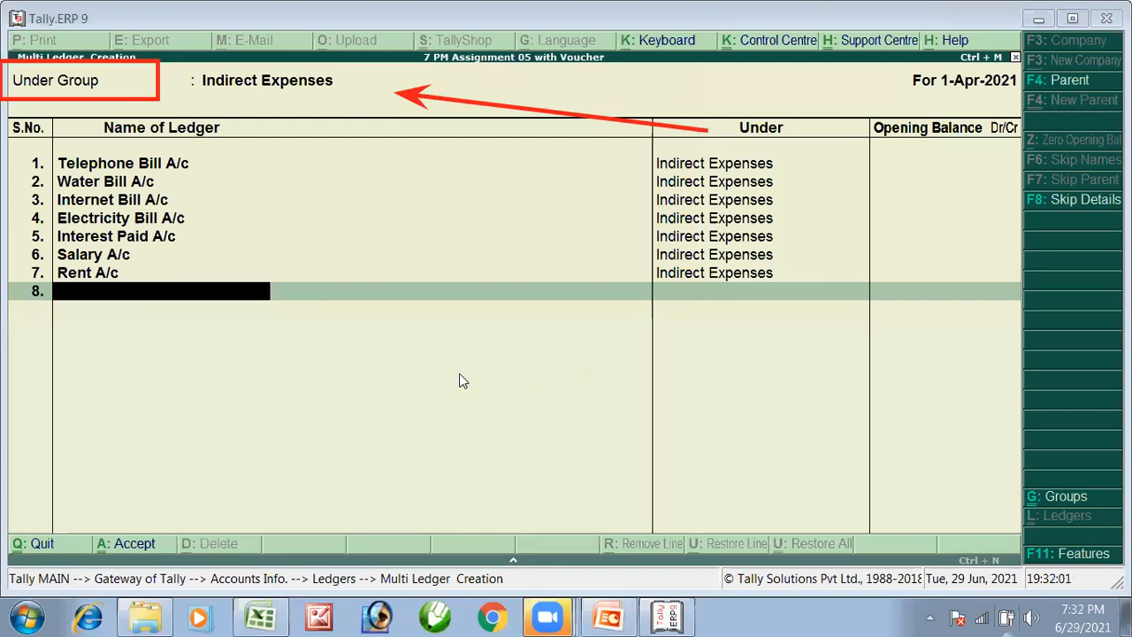
key(Return)
key(Return)
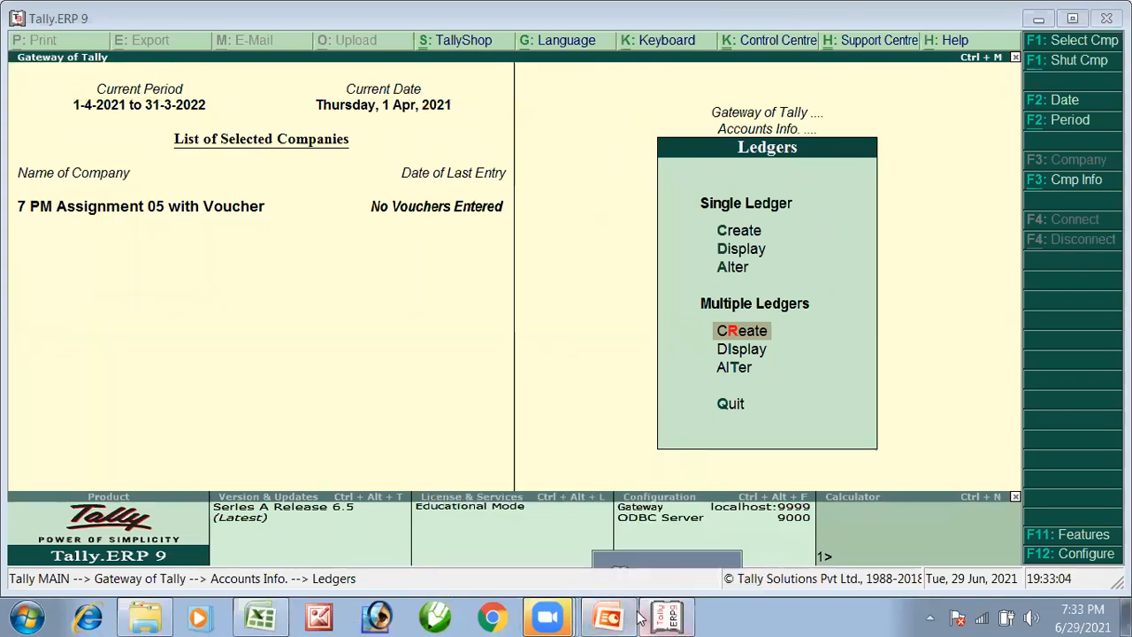
Step: Switch to Excel and review the groups listed for the Consulting Fee and Tuition Fee ledgers on sheet Ass-5
click(248, 617)
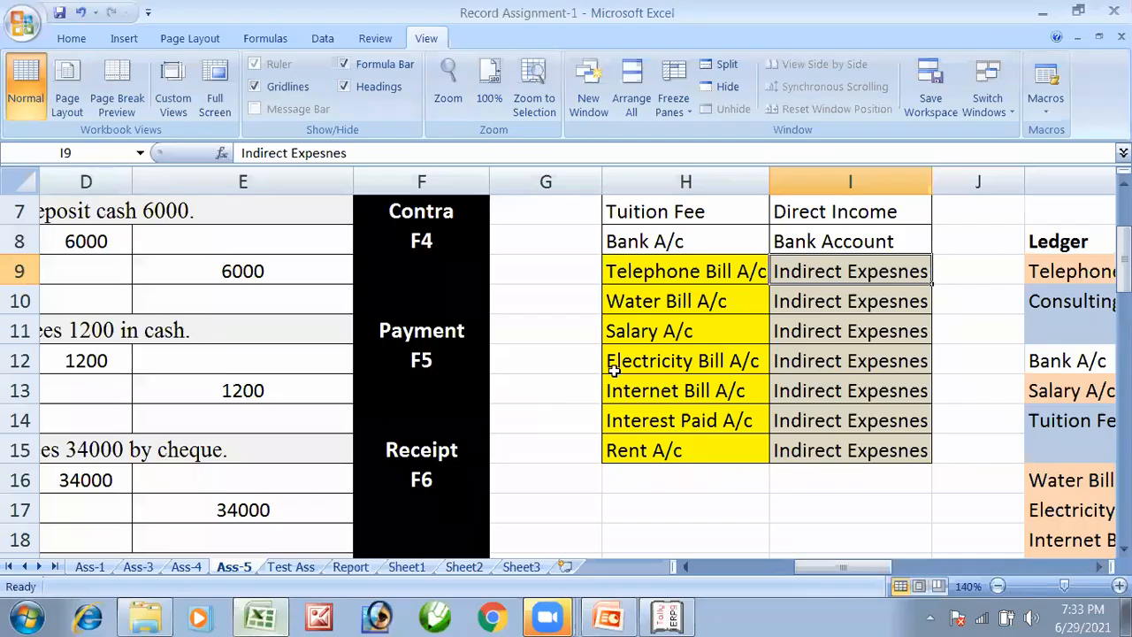
click(750, 323)
scroll(711, 366, up, 2)
click(643, 366)
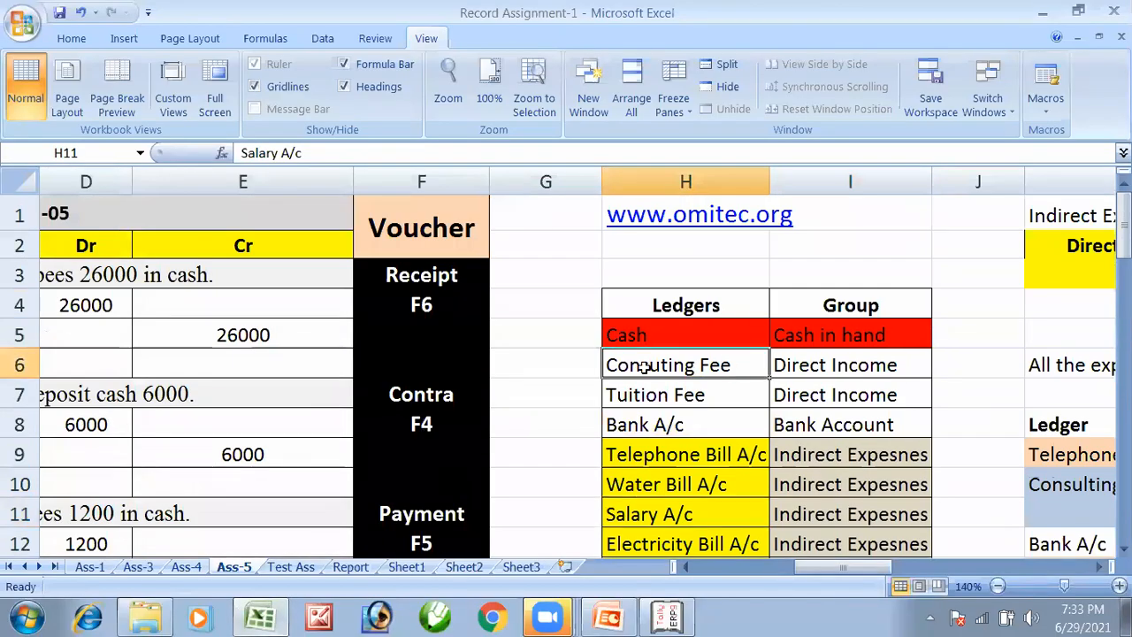
click(782, 362)
click(655, 394)
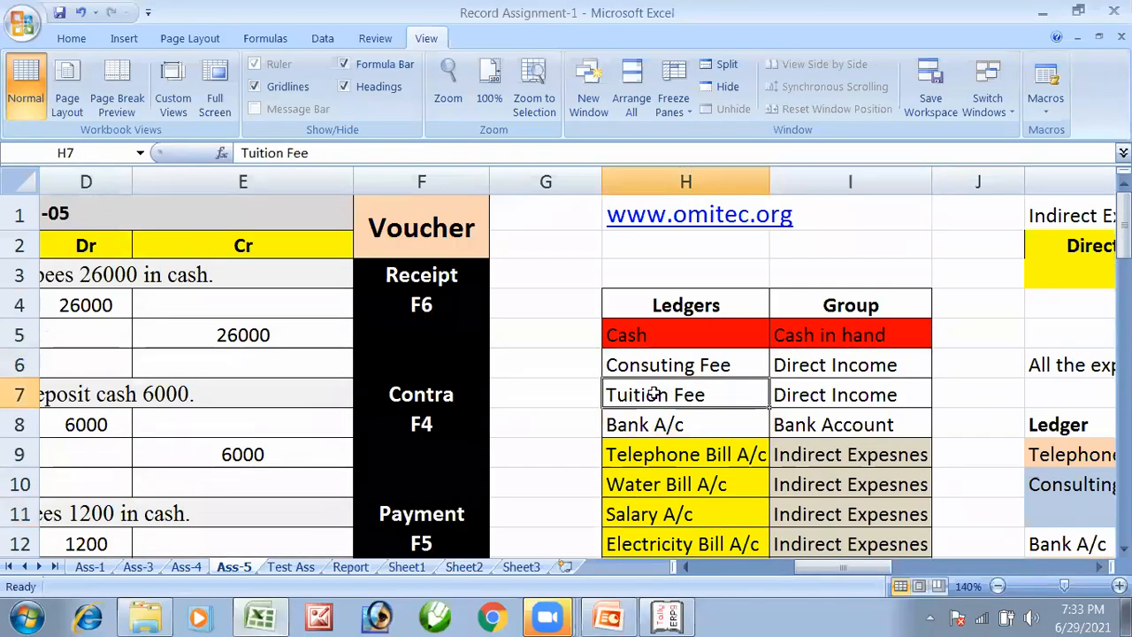
click(799, 394)
click(832, 365)
drag(836, 365, 829, 396)
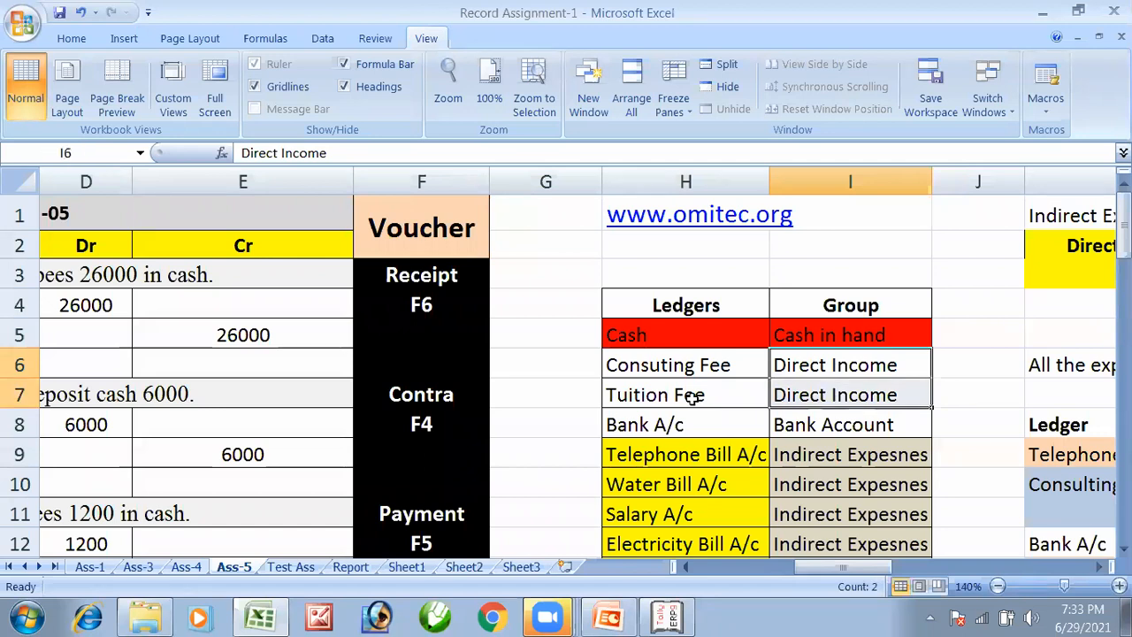
click(659, 372)
click(687, 395)
Step: Return to Tally.ERP 9 and start creating multiple ledgers under the Direct Incomes group
key(alt+Tab)
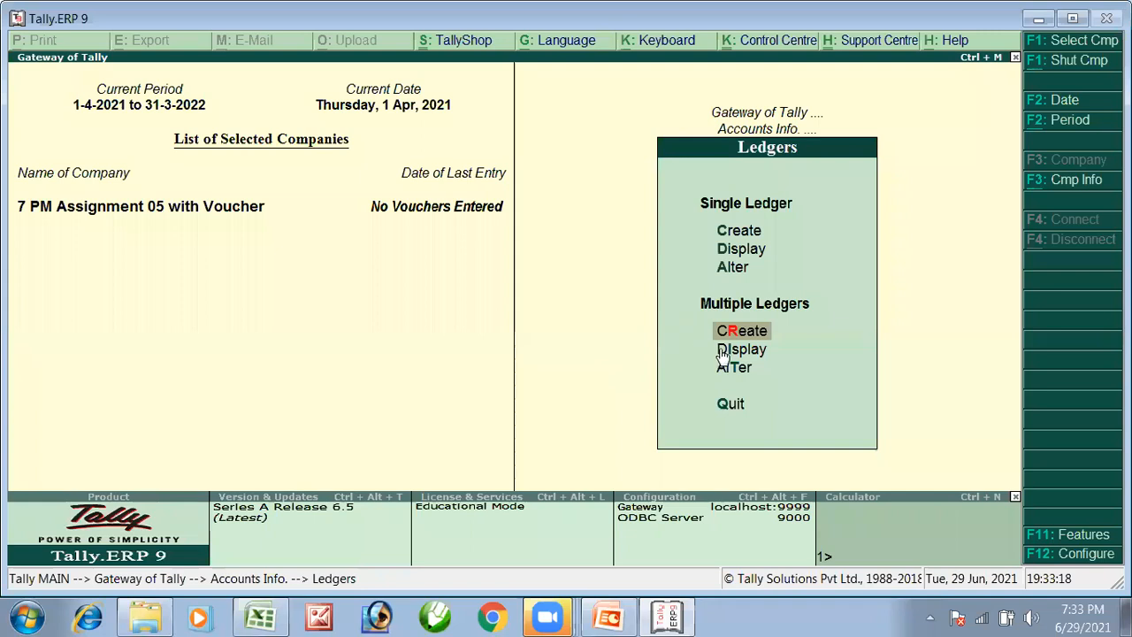
key(Up)
key(Down)
key(Down)
key(Up)
key(Return)
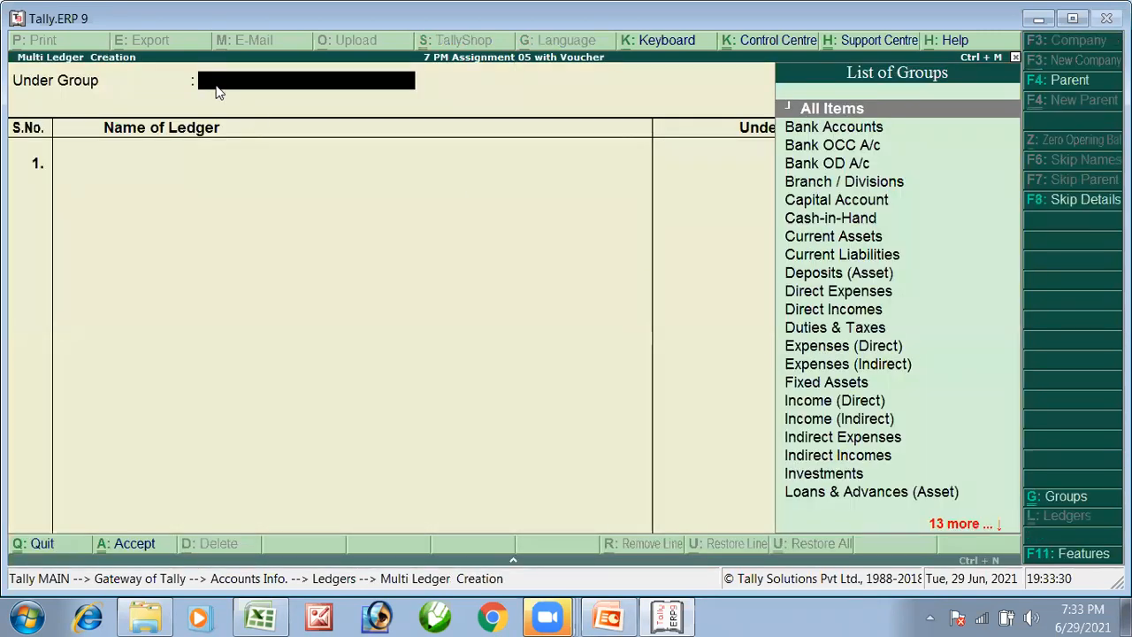
text(Dire)
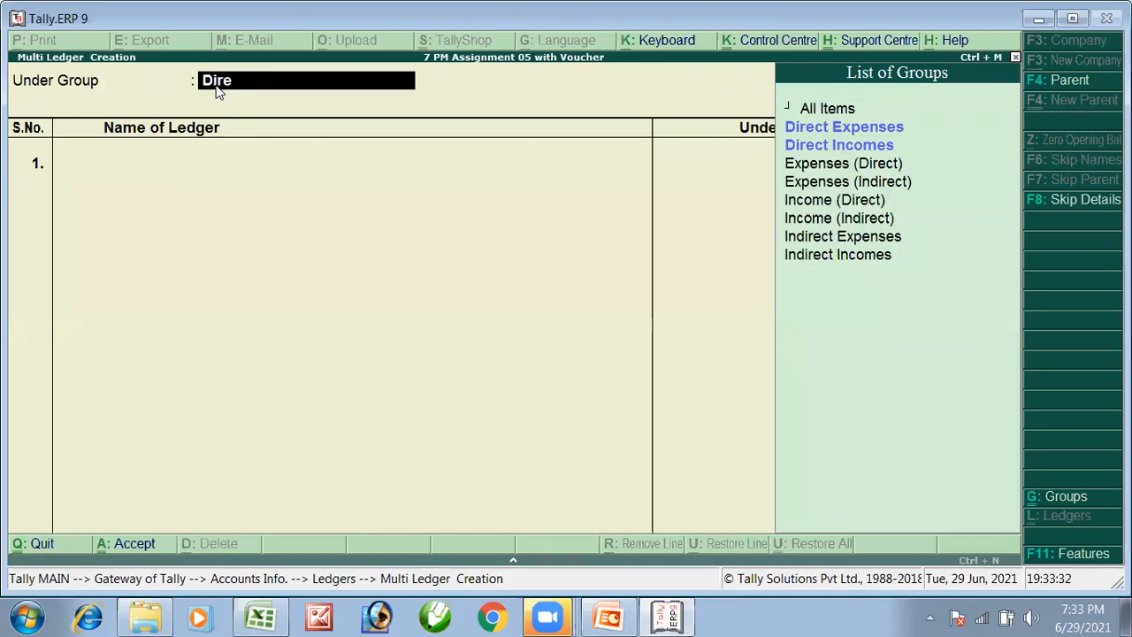
key(Down)
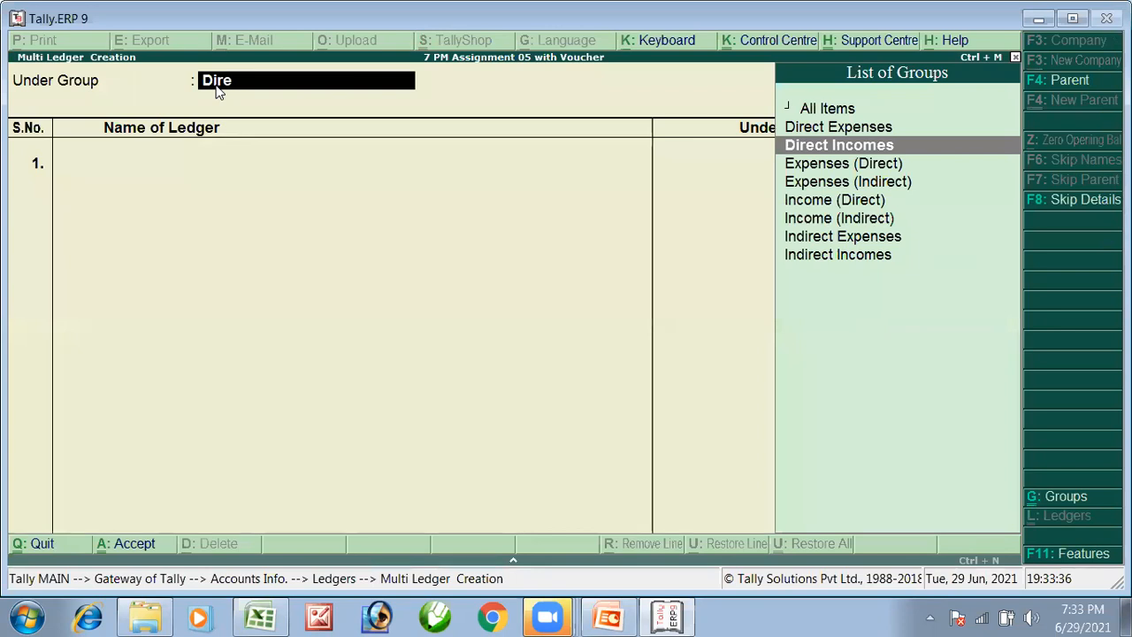
key(Return)
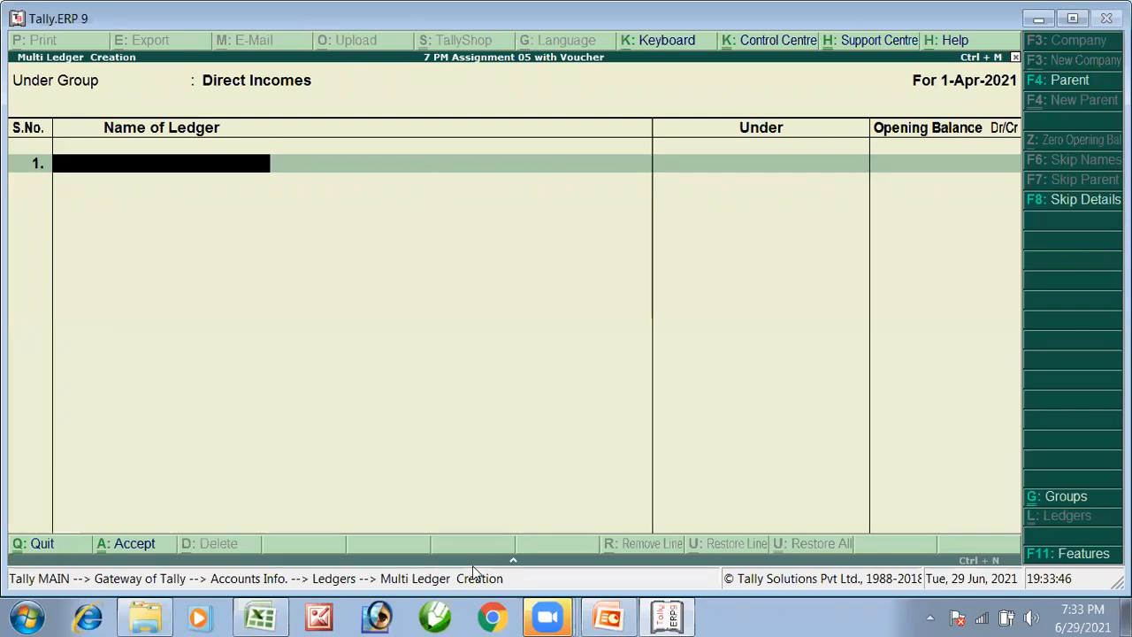
Step: Add Tuition Fee A/c as the first Direct Incomes ledger with no opening balance
mouse_move(672, 156)
mouse_down()
mouse_move(366, 74)
mouse_move(324, 77)
mouse_up()
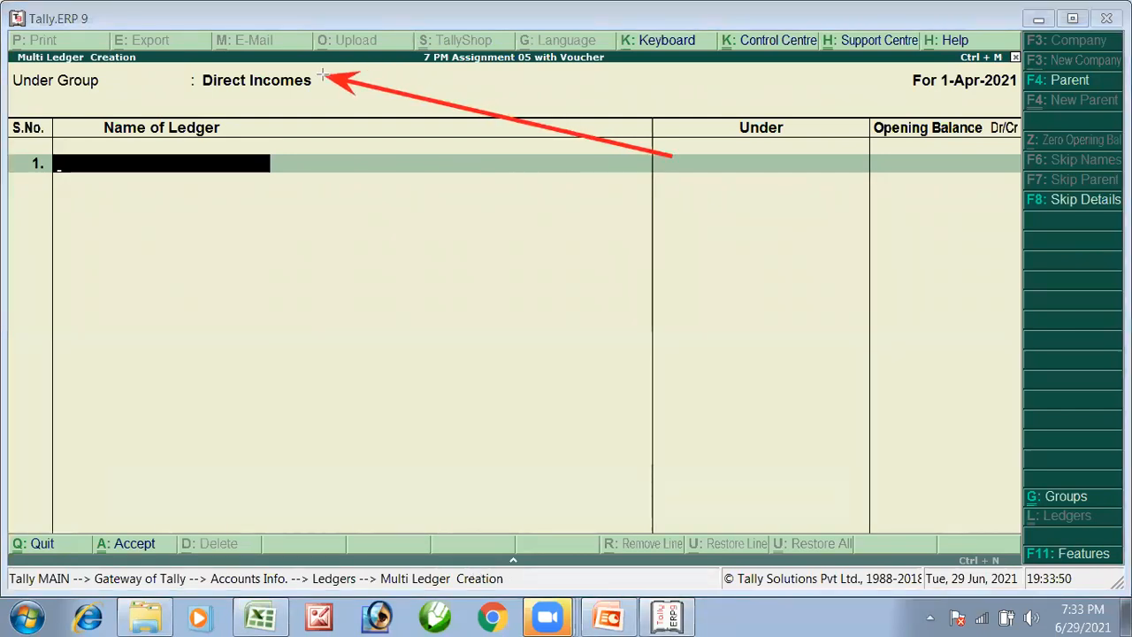
drag(621, 165, 299, 165)
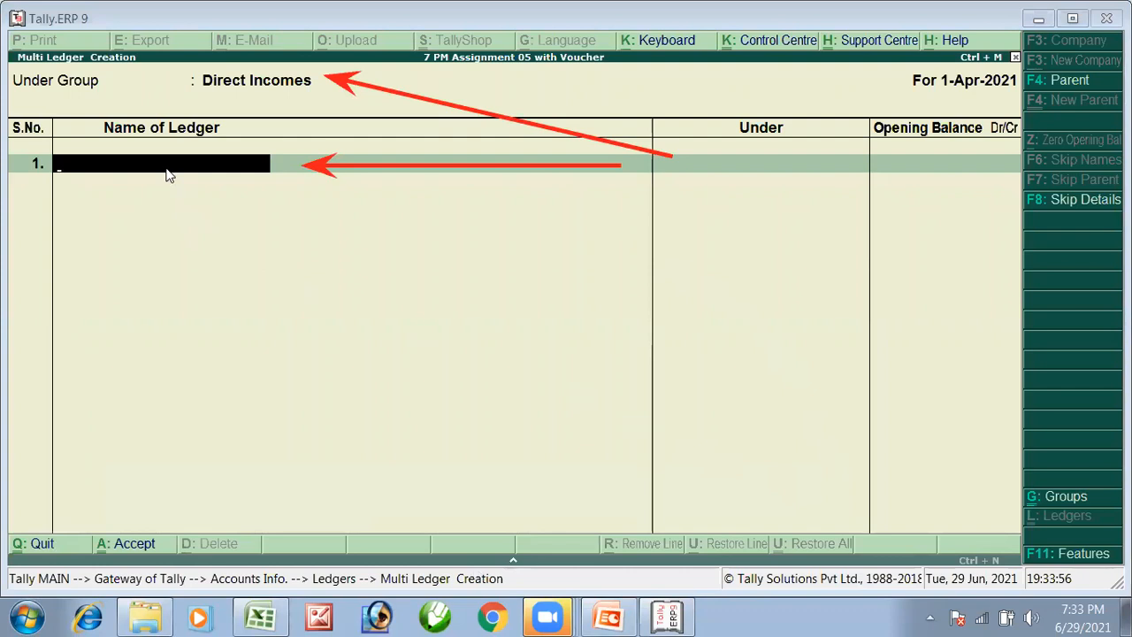
text(Tuition)
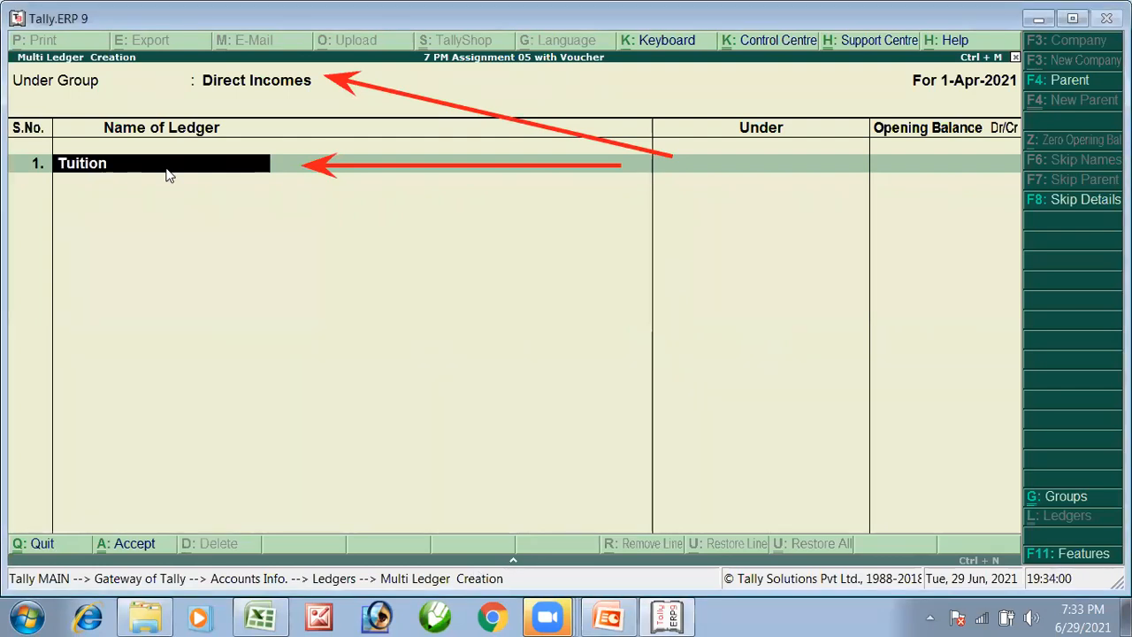
text( Fee A/c)
key(Return)
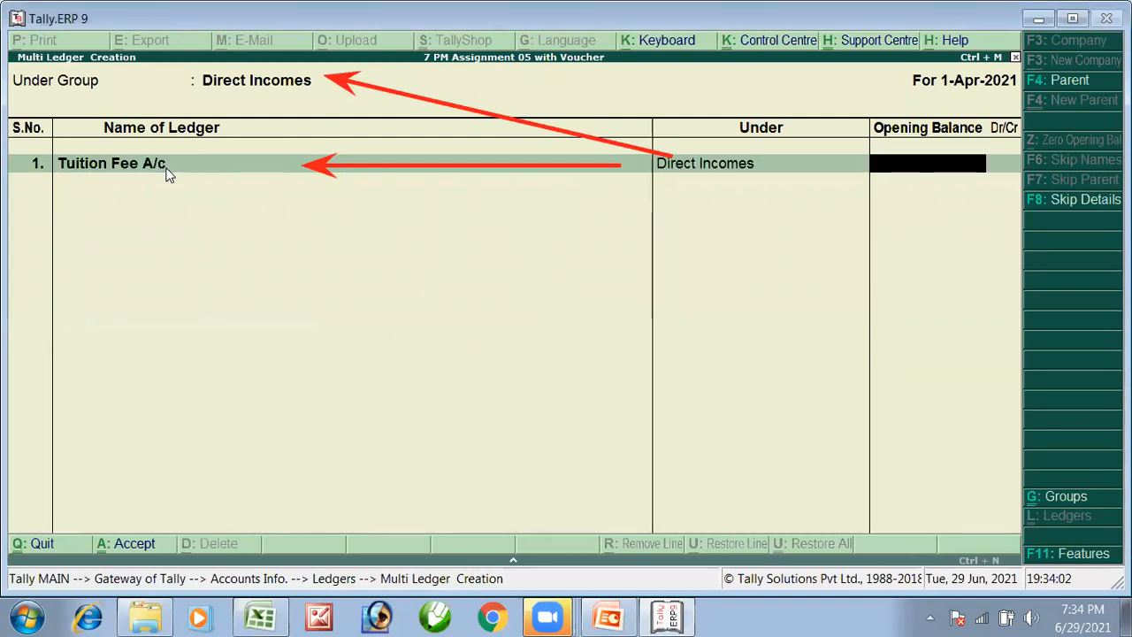
key(Return)
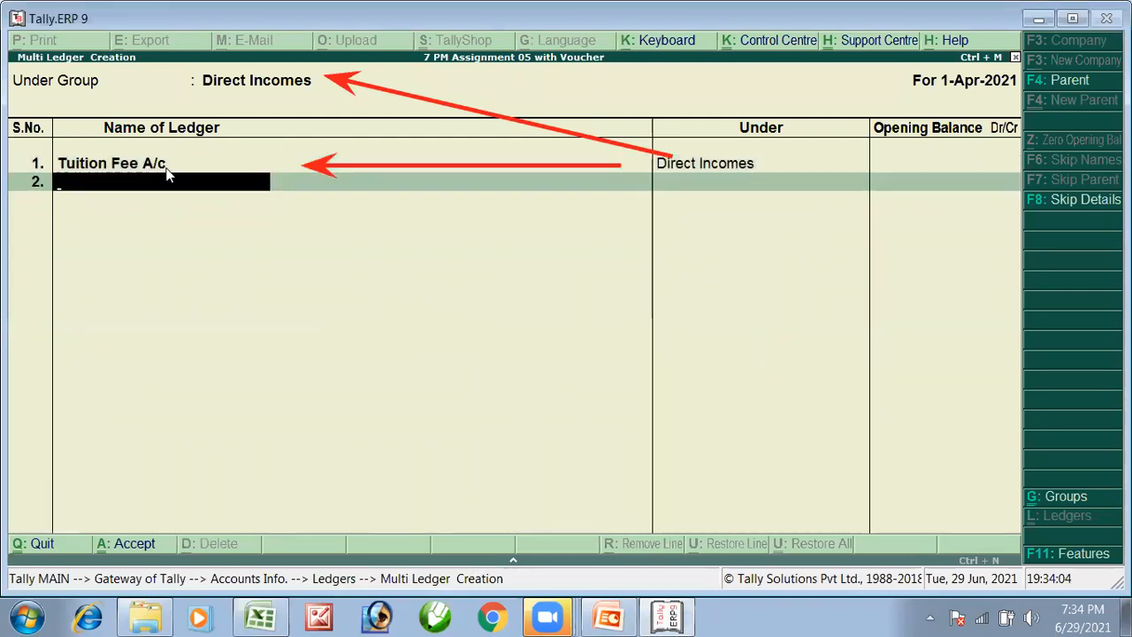
Step: Add Consulting Fee A/c as the second ledger with no opening balance and save the Direct Incomes ledgers
text(Consul)
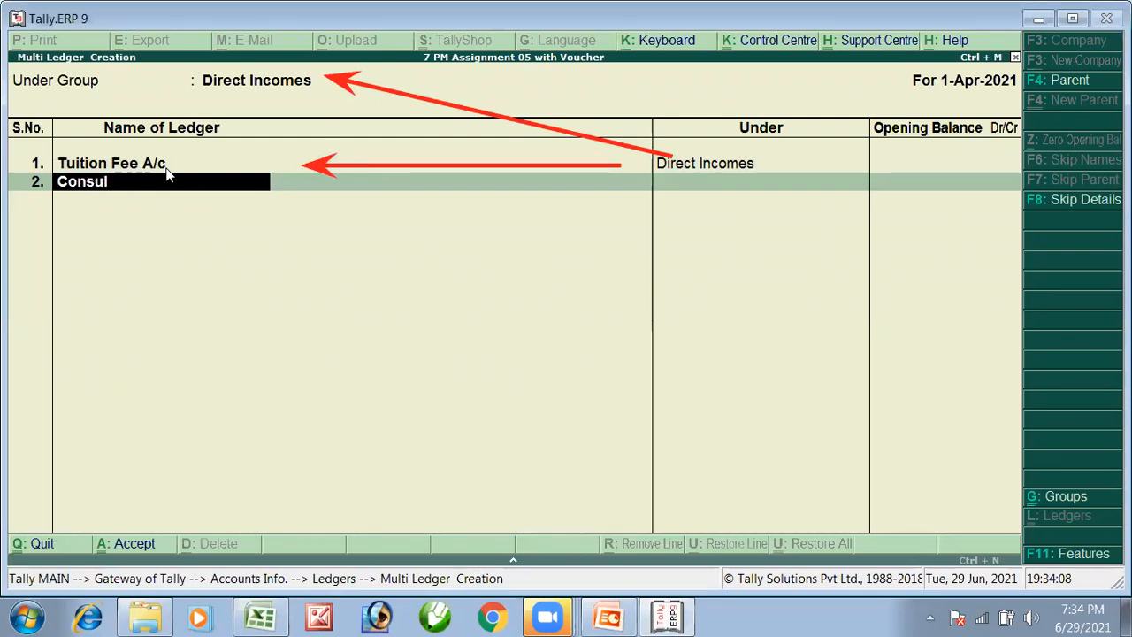
text(ting Fee A/c)
key(Return)
key(Return)
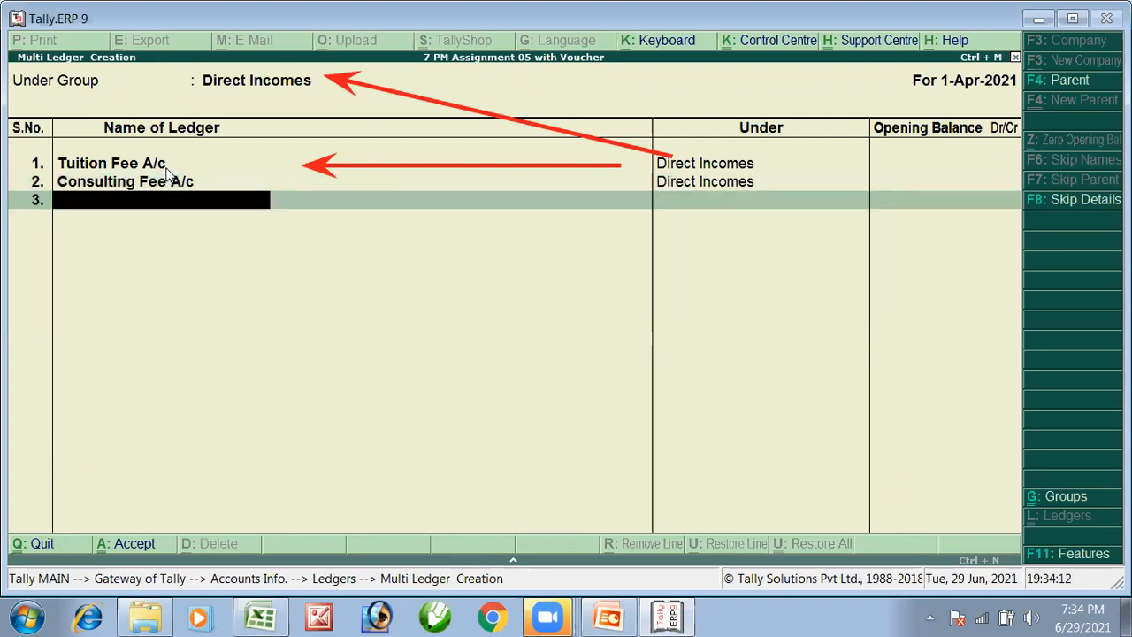
key(Return)
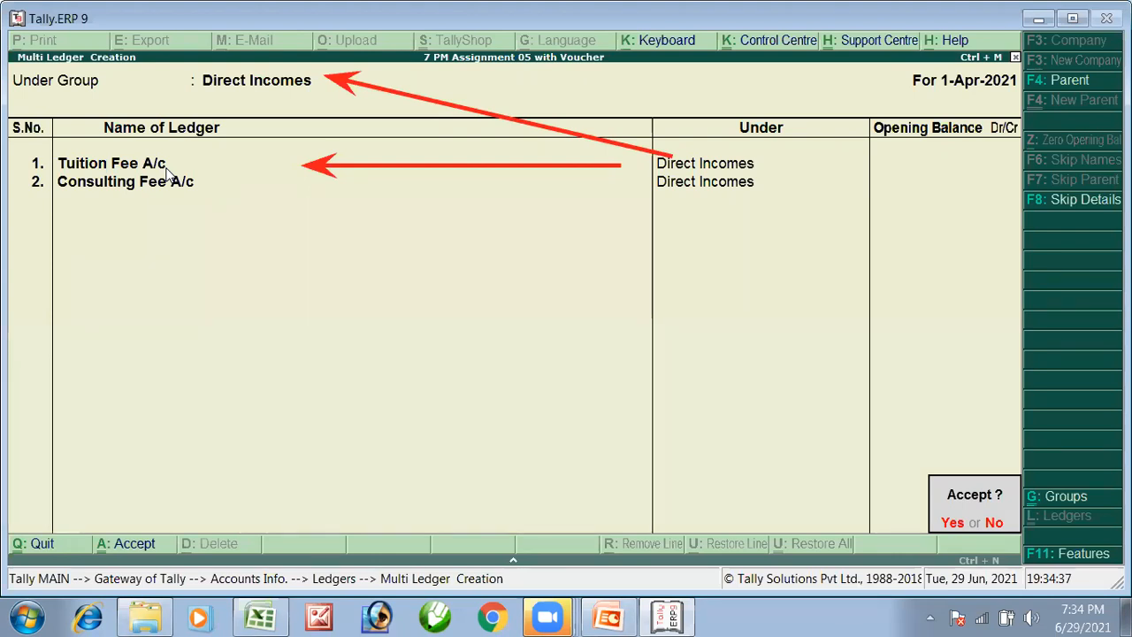
key(y)
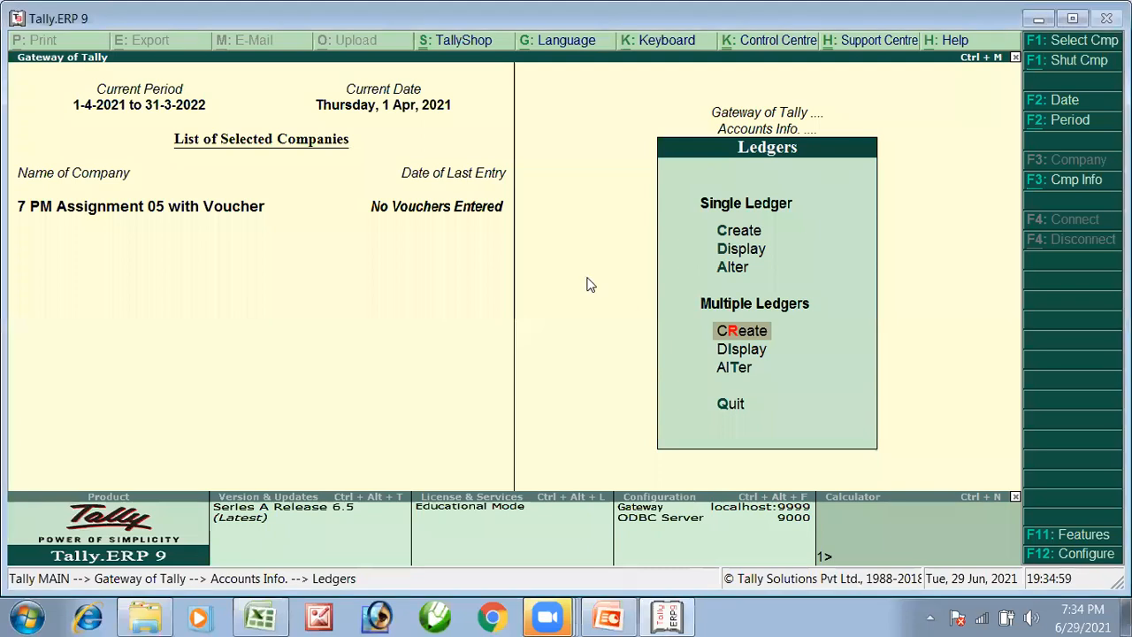
Step: Create a single ledger named Bank A/c under Bank Accounts, keeping the default bank and mailing details and no opening balance
key(c)
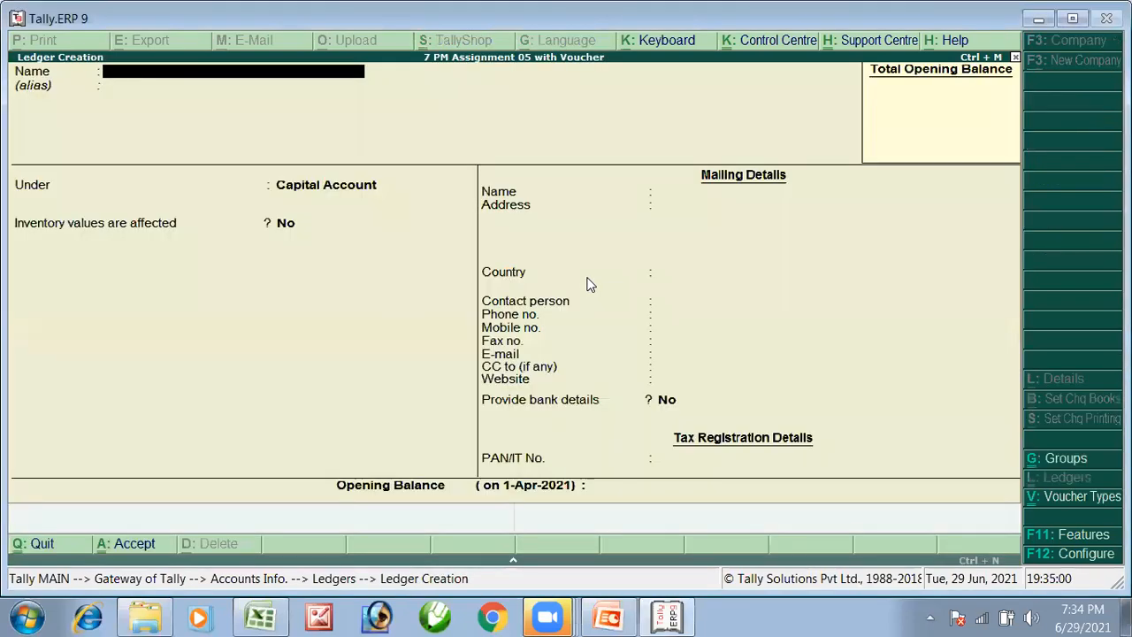
text(Bank A/c)
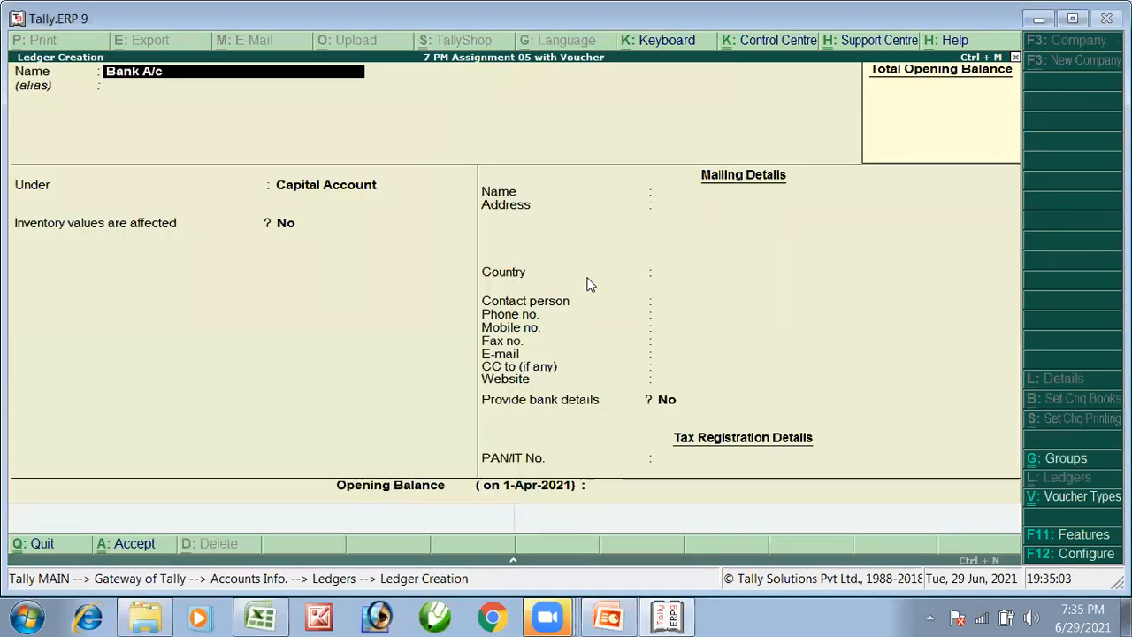
key(Return)
key(Return)
text(b)
key(Return)
key(Return)
key(Return)
key(Return)
key(Return)
key(Return)
key(Return)
key(Return)
key(Return)
key(Return)
key(Return)
key(Return)
key(Return)
key(Return)
key(Return)
key(Return)
key(Return)
key(Return)
key(Return)
key(Return)
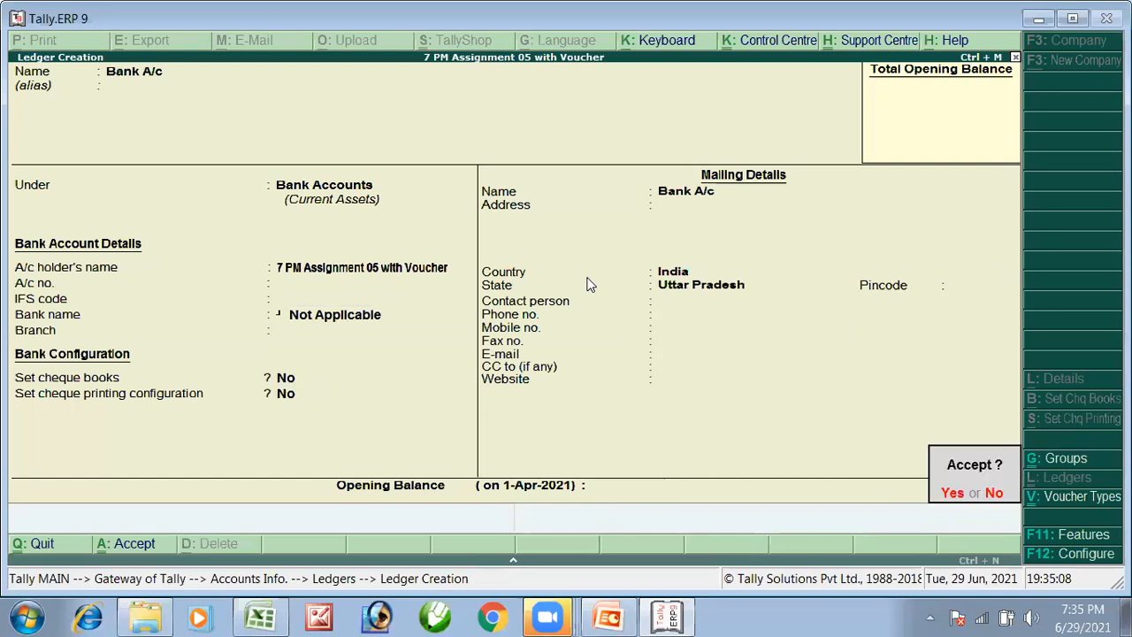
key(Return)
Step: Leave ledger creation and go back to the Gateway of Tally main menu without quitting the program
key(Escape)
key(Escape)
key(Escape)
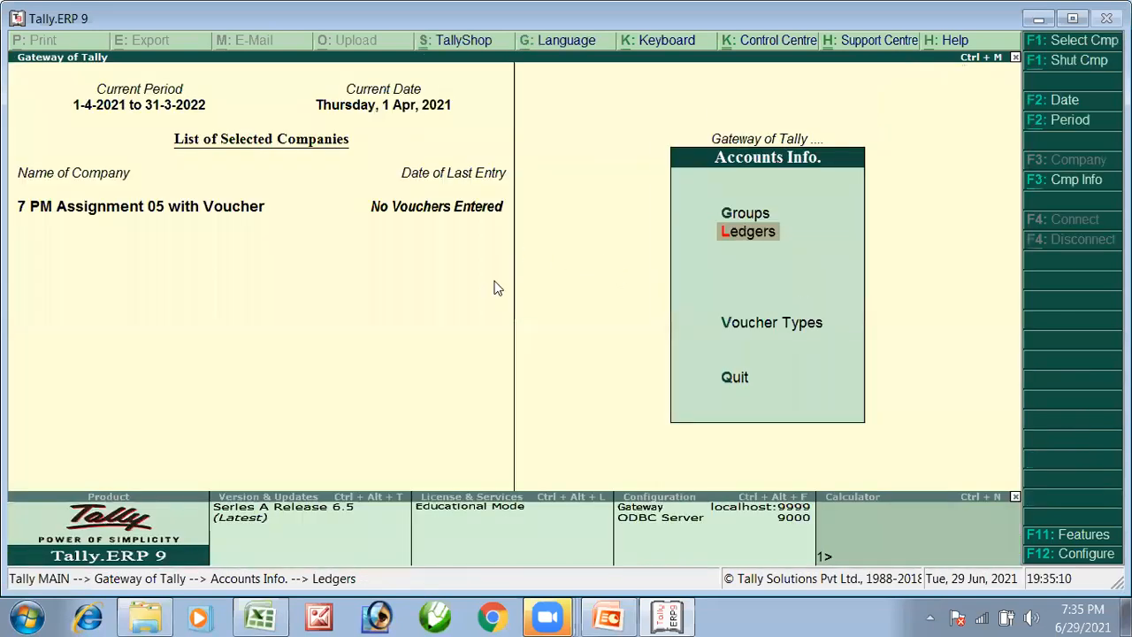
key(Escape)
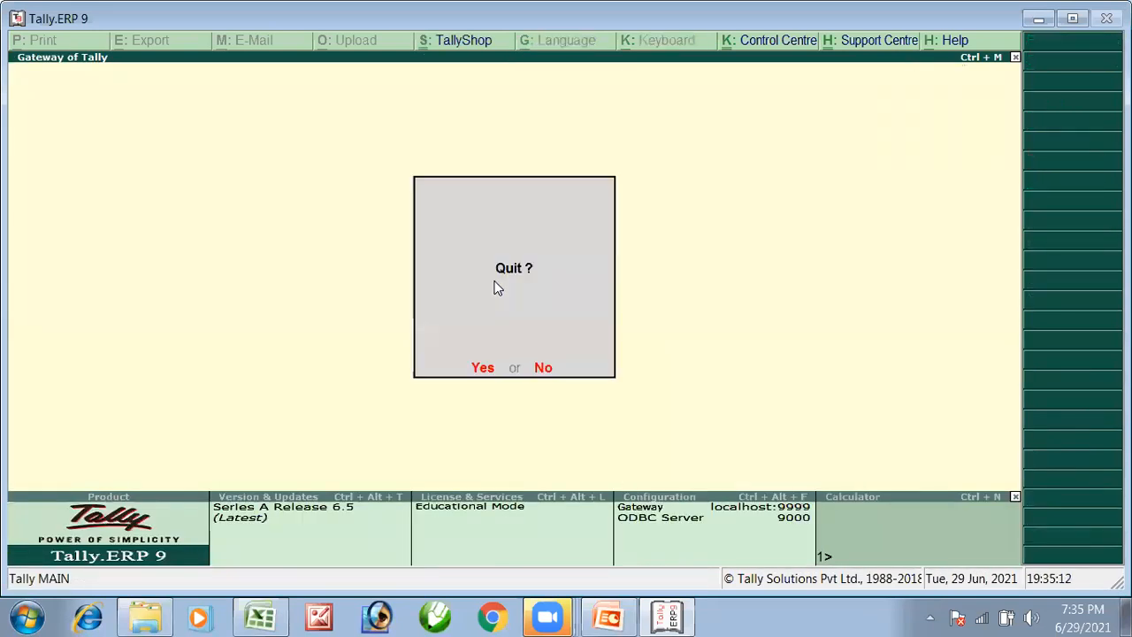
key(n)
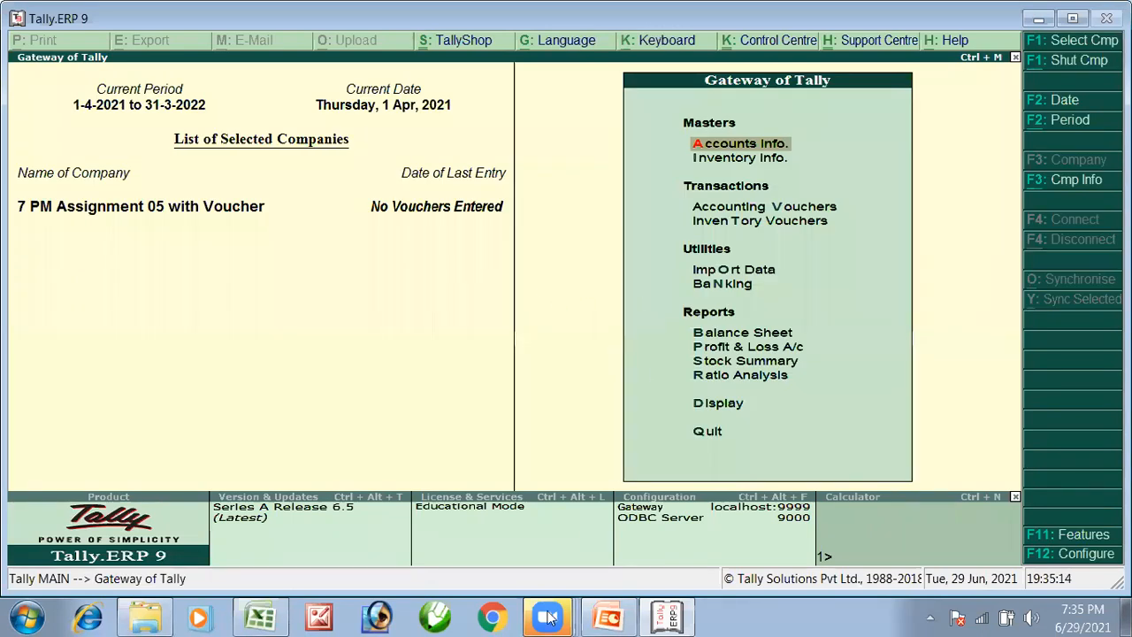